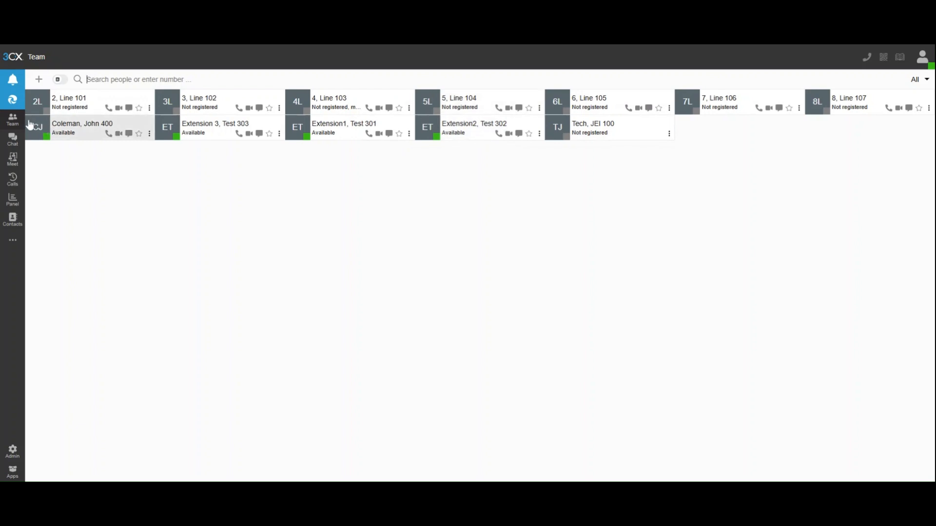
Open the chats, view the people available for a new conversation, and return to the chat list.
click(12, 140)
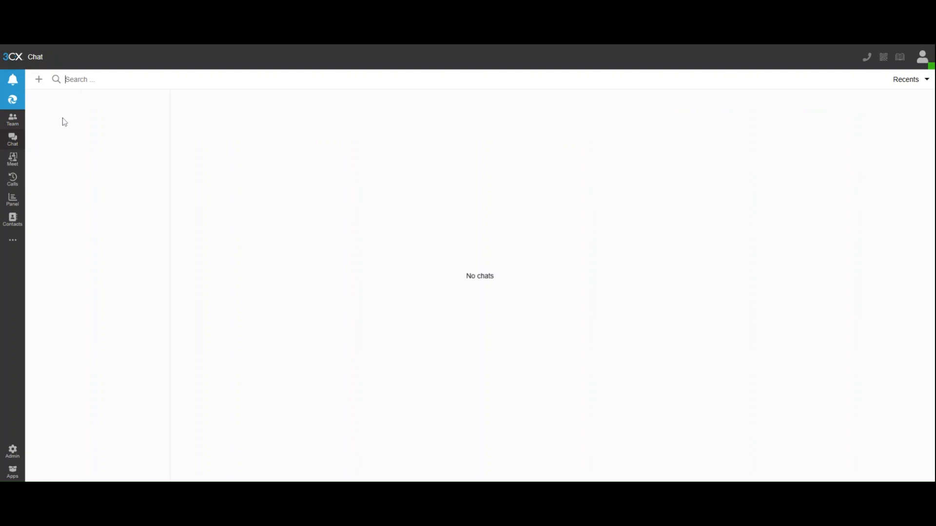
click(41, 84)
click(59, 110)
click(40, 87)
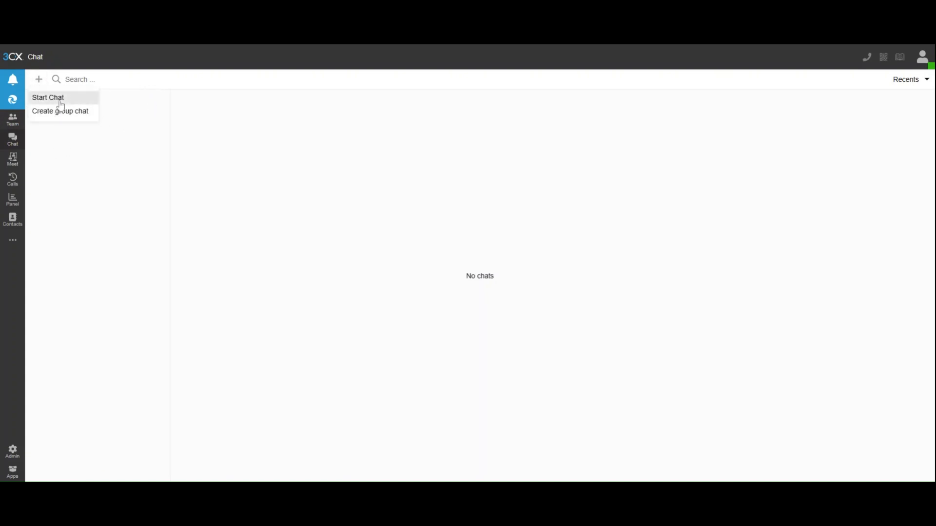
click(59, 100)
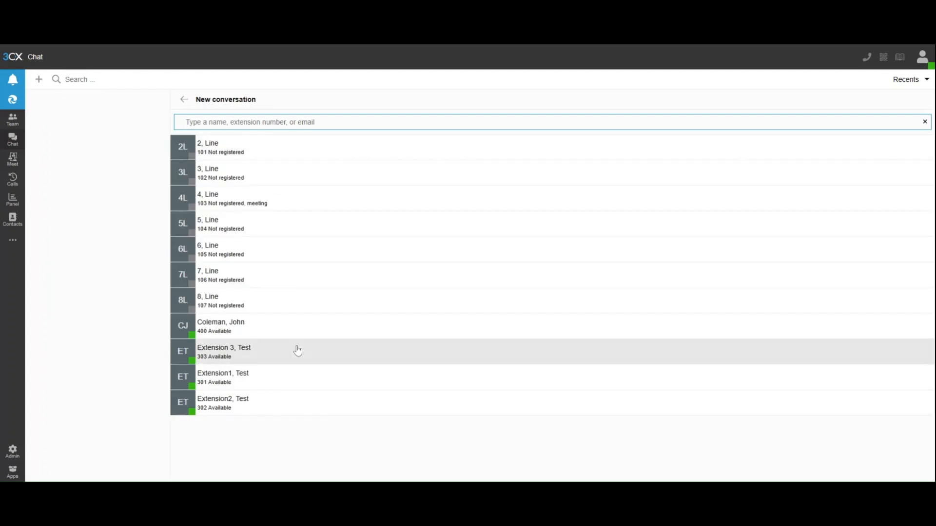
click(184, 100)
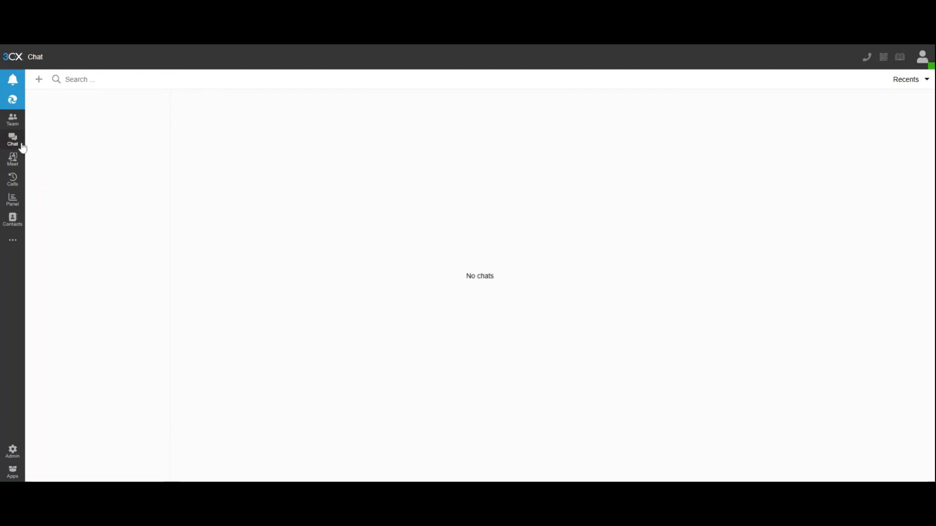
Search the chats for a colleague's first name and clear the search.
click(66, 80)
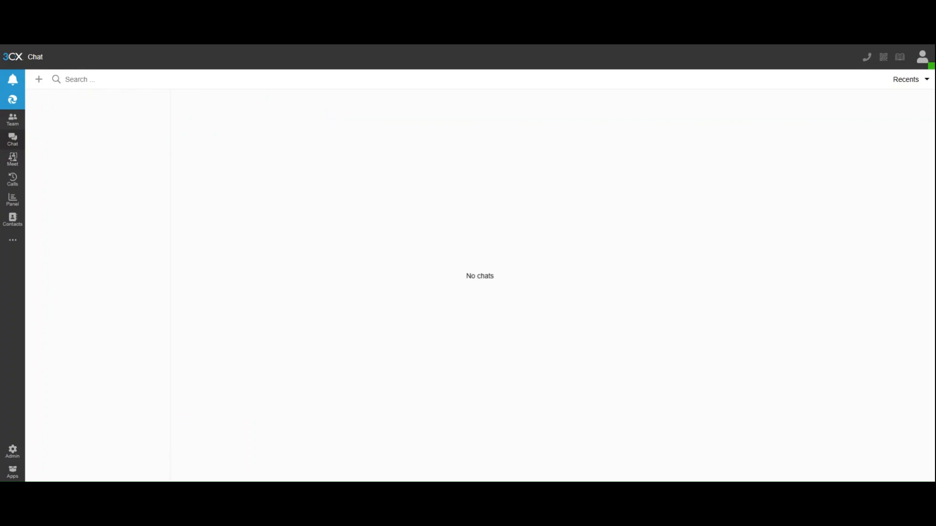
text(john)
key(BackSpace)
key(BackSpace)
key(BackSpace)
Open the Meet page and turn on background blur for the camera preview.
click(14, 160)
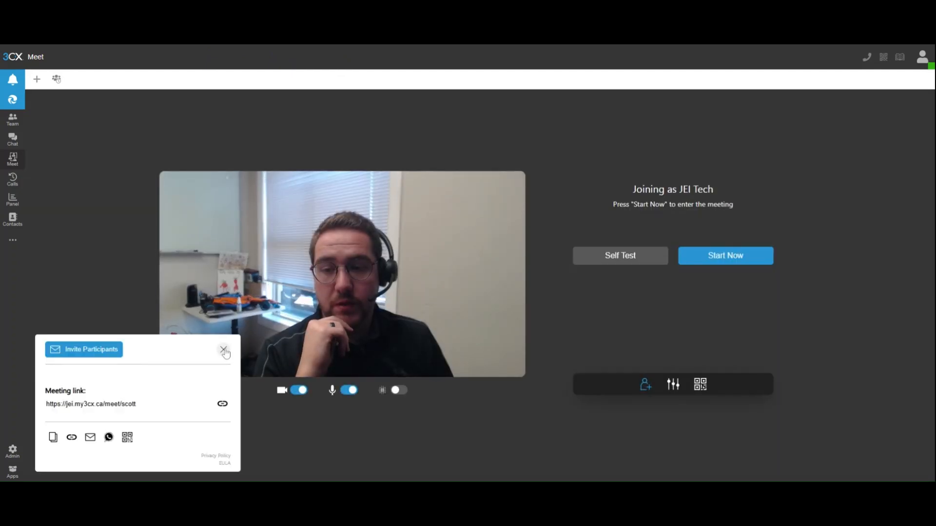
click(397, 390)
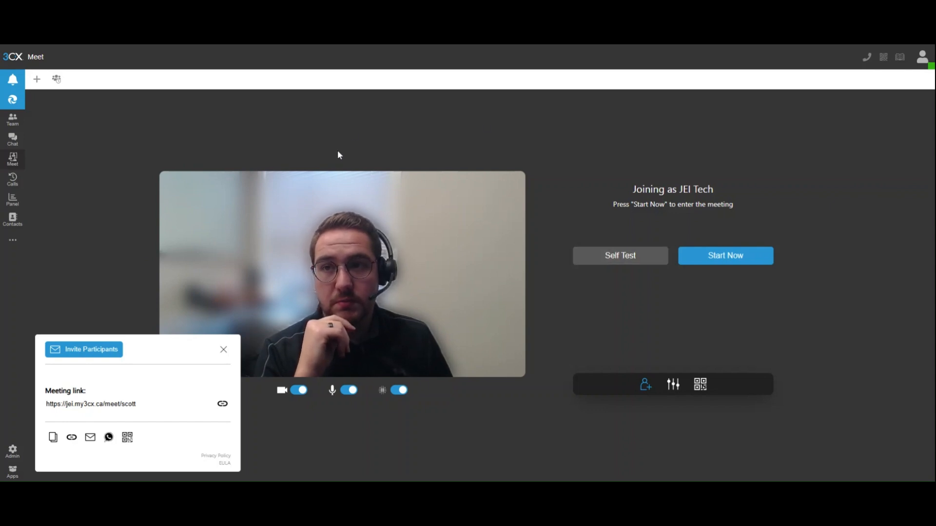
Browse the call history from the most recent entries to older ones and back.
click(13, 180)
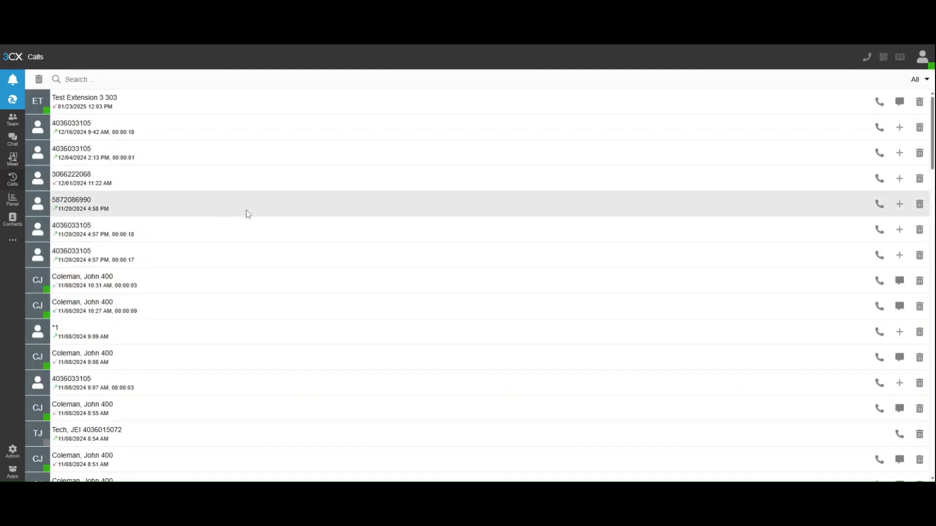
scroll(166, 255, down, 6)
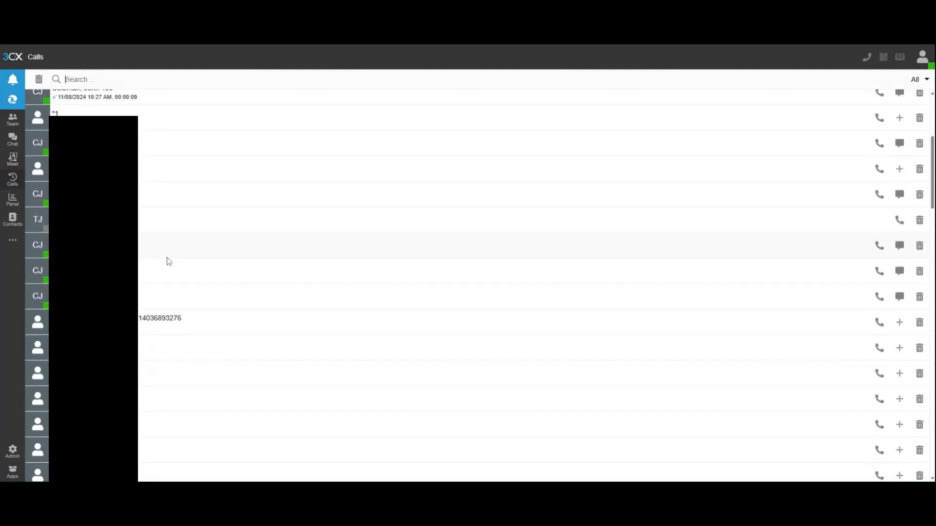
scroll(168, 262, up, 8)
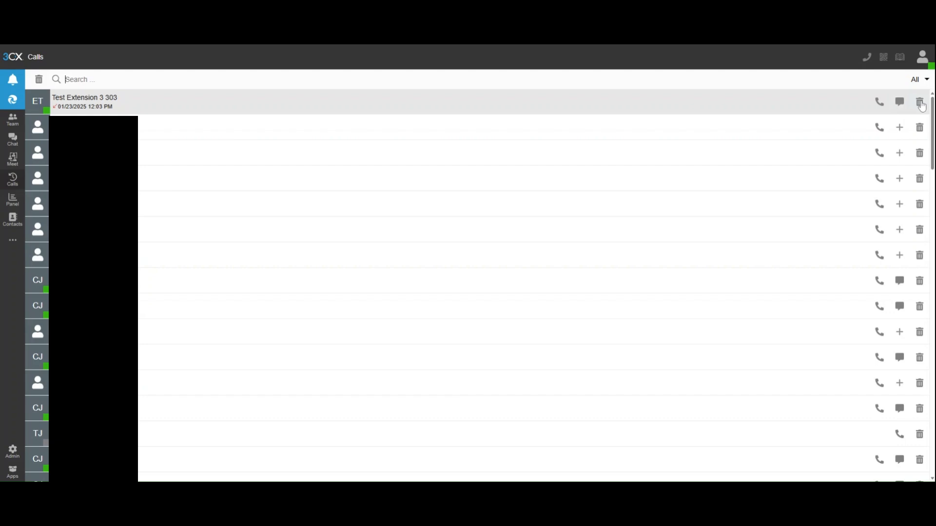
View the call panel with agent status and the filter options of the contact list.
click(13, 207)
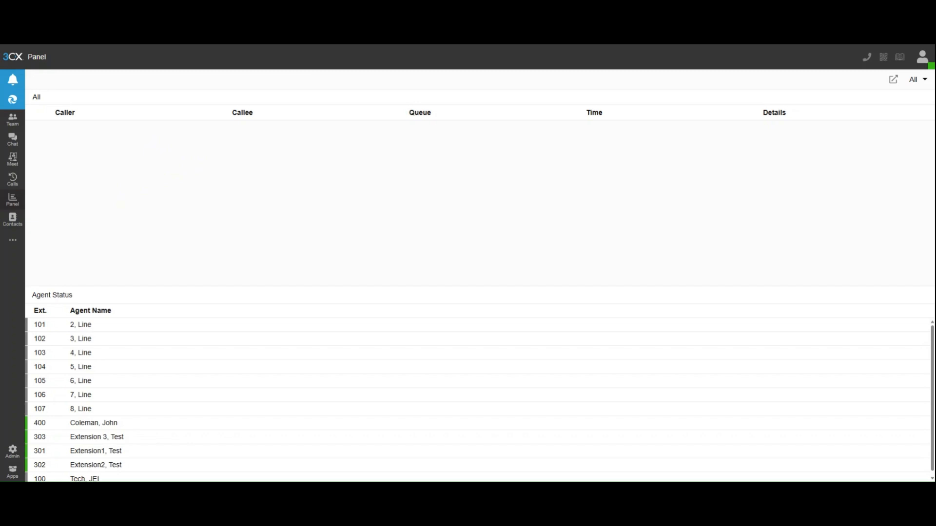
click(13, 227)
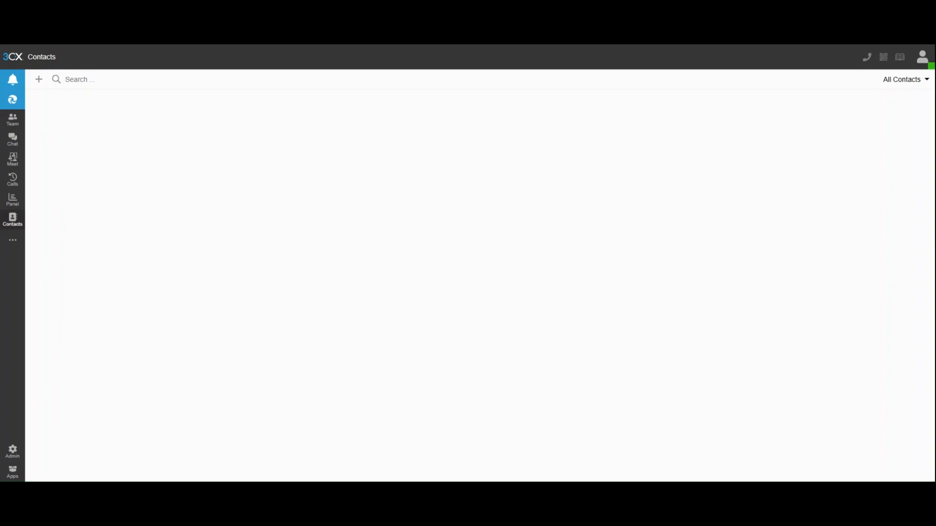
click(916, 83)
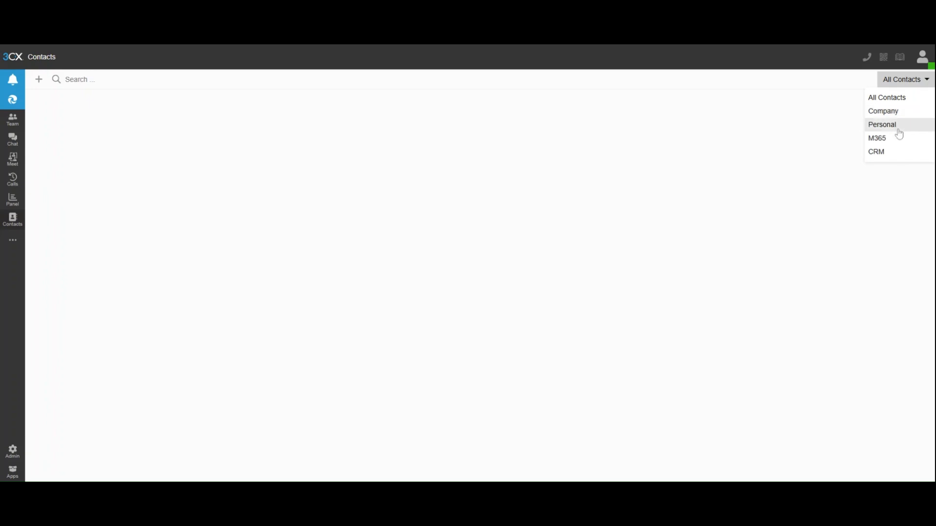
Try assigning a new contact to Personal, switch it back to Company, and leave the blank form without saving.
click(39, 86)
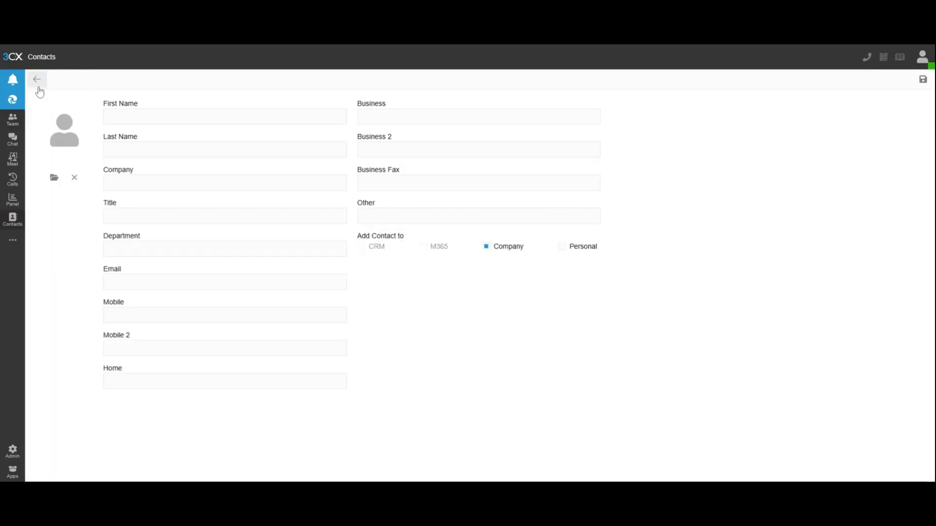
click(562, 250)
click(487, 248)
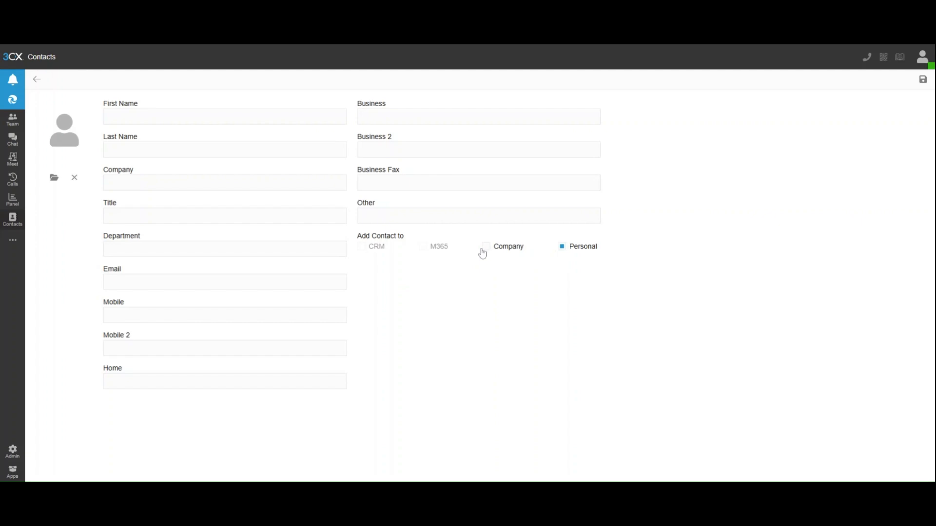
click(484, 249)
click(562, 250)
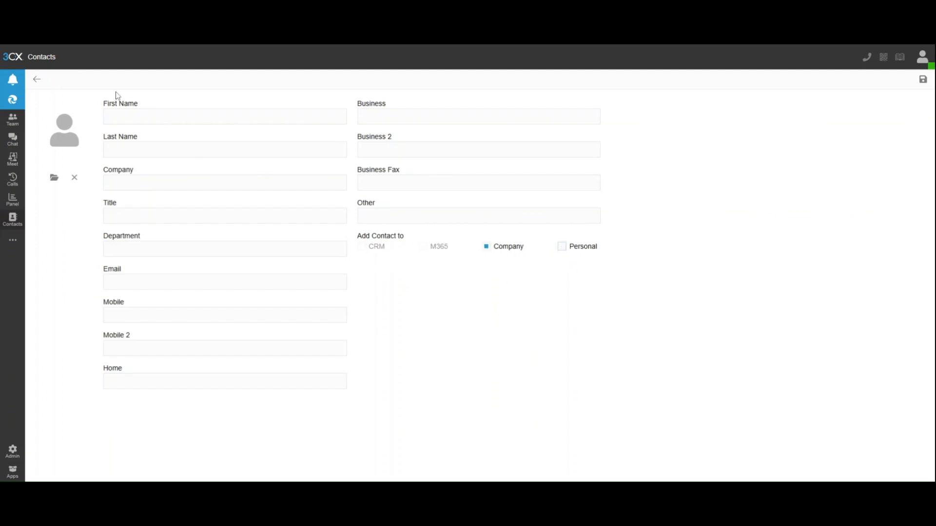
click(37, 79)
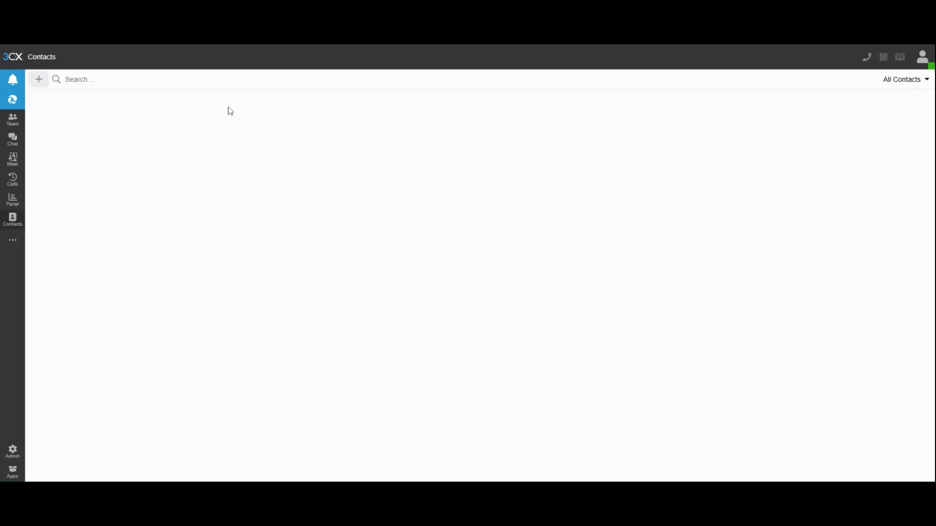
Check the voicemail list and open the general account settings.
click(14, 243)
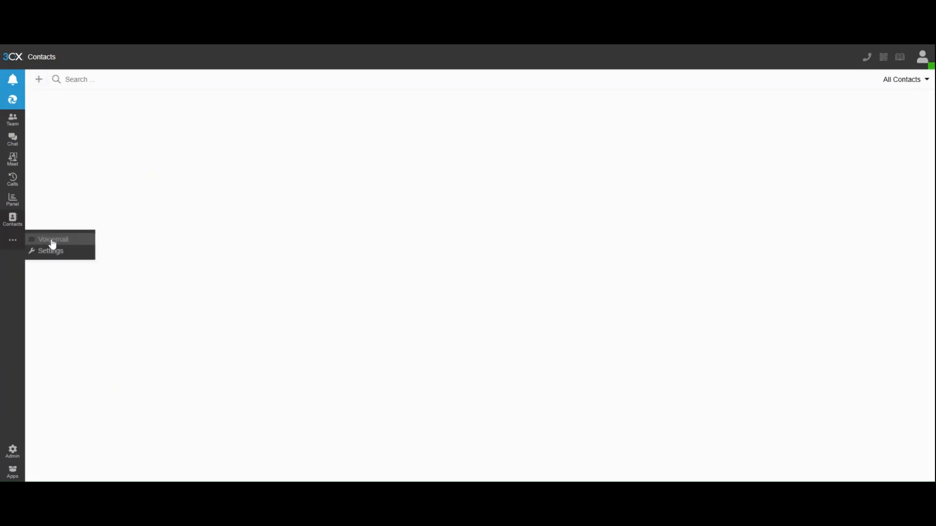
click(69, 247)
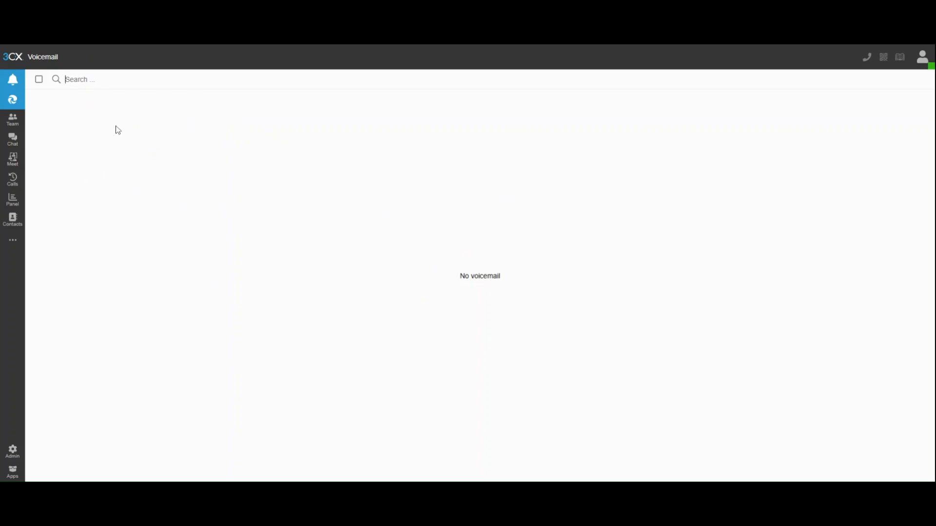
click(15, 242)
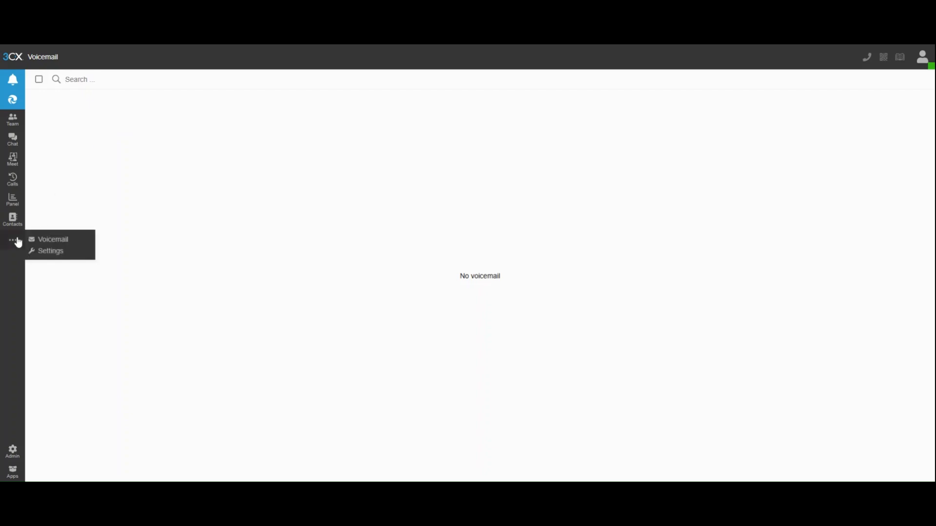
click(47, 251)
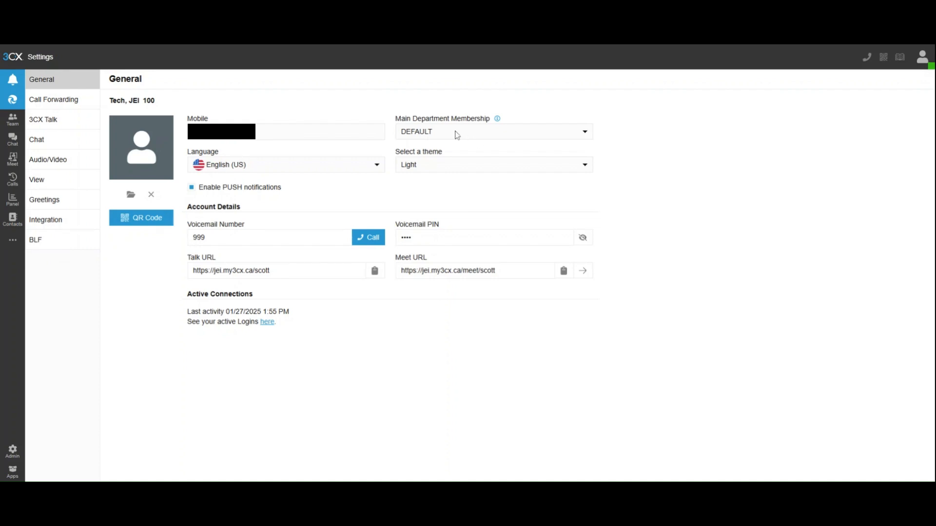
View the main department membership options, and reveal and hide the voicemail PIN.
click(498, 138)
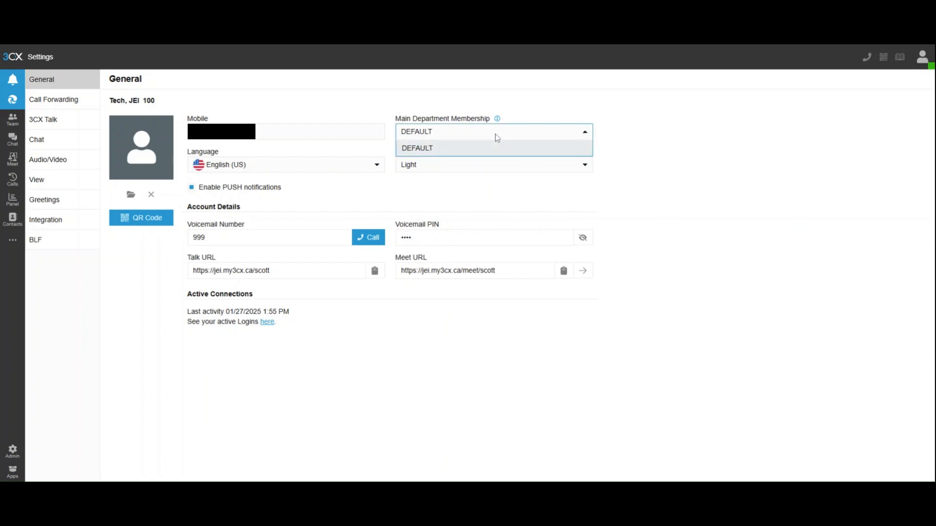
click(498, 133)
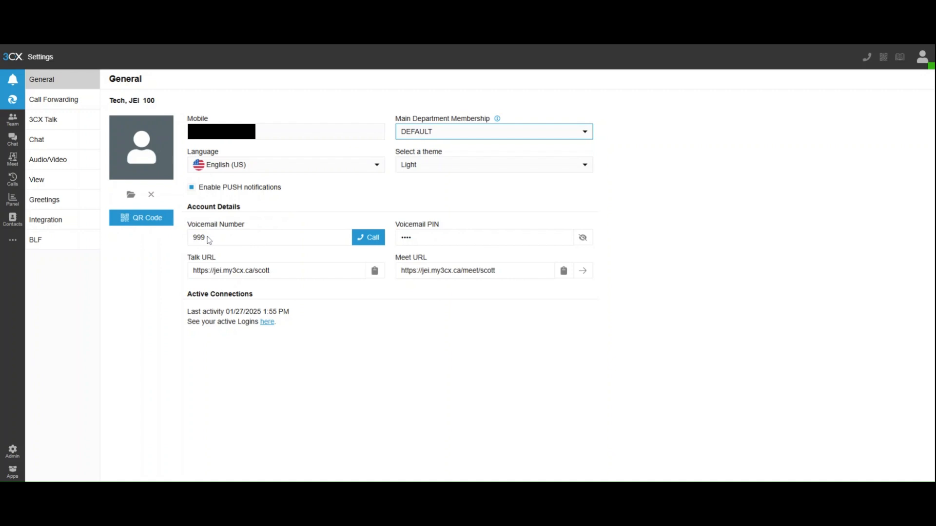
click(583, 239)
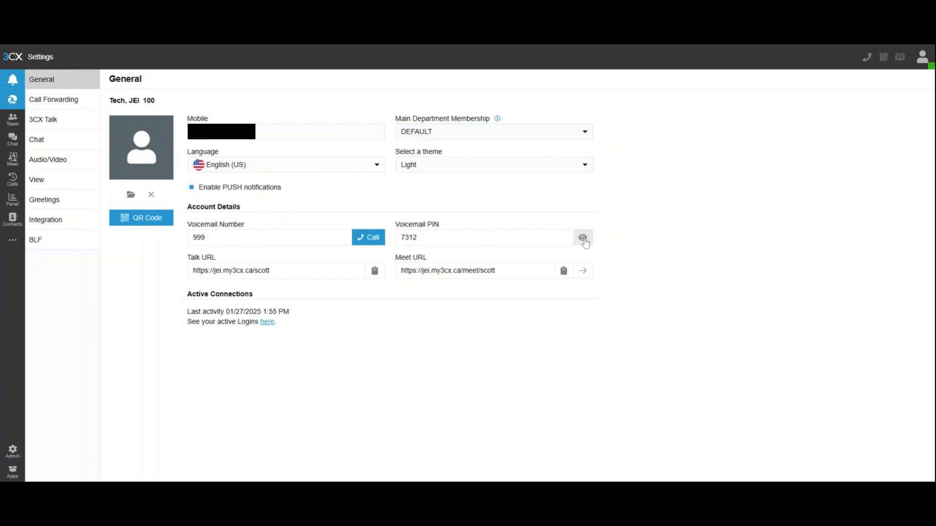
click(583, 238)
Toggle Accept multiple calls for the Available status and open the call forwarding settings of the Away status.
click(58, 106)
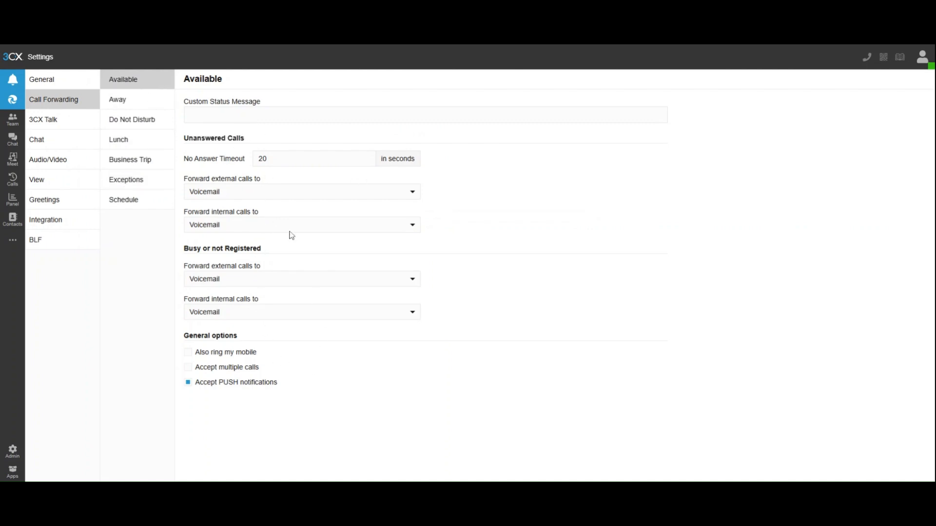
click(193, 373)
click(133, 100)
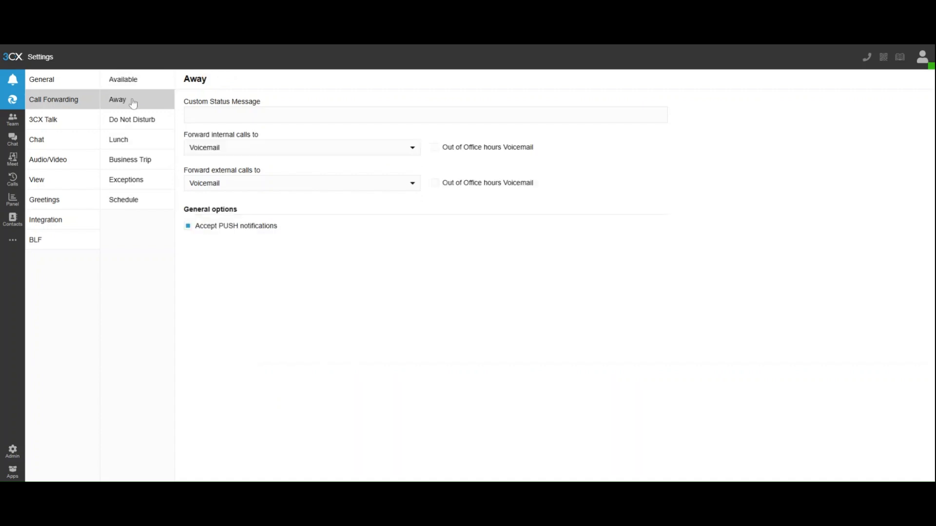
Set the Away status to forward internal calls to Extension Number, leaving the extension blank.
click(249, 150)
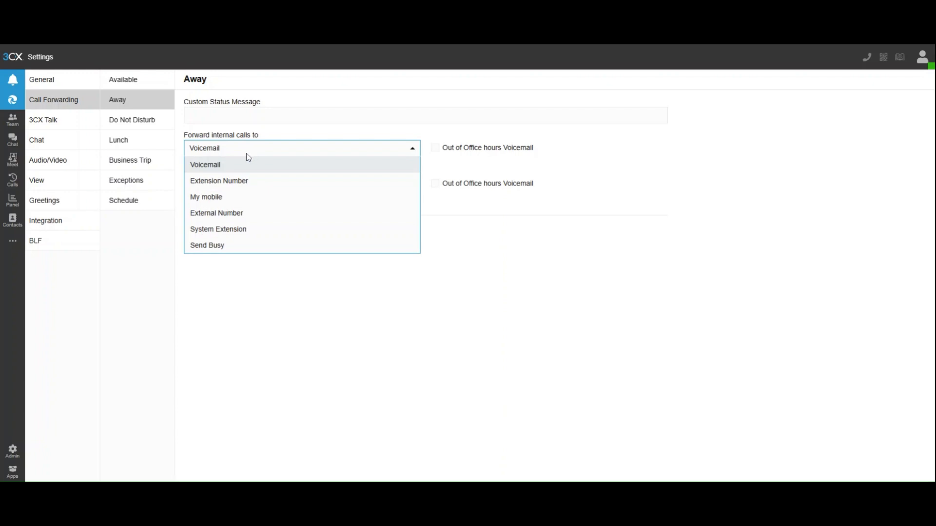
click(250, 184)
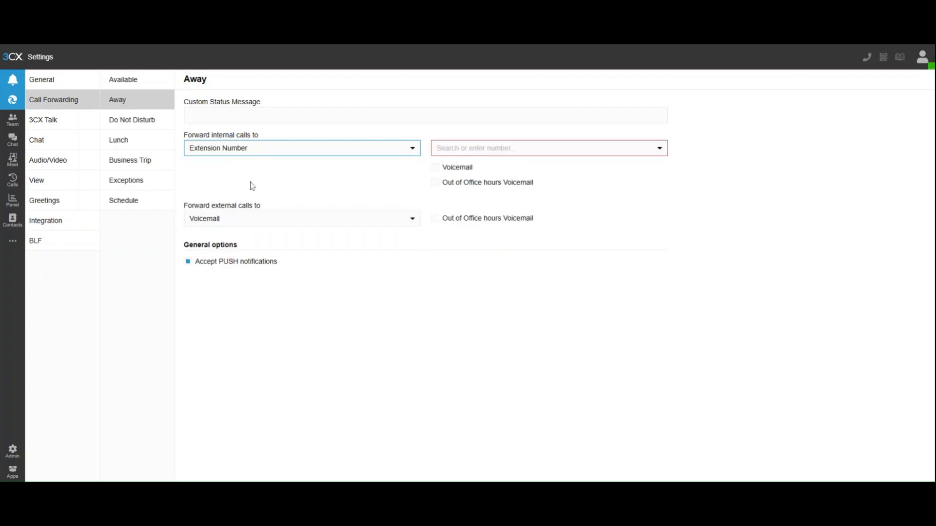
click(487, 149)
Set the Away status to forward internal calls to My mobile, and switch Rebound on and off.
click(249, 148)
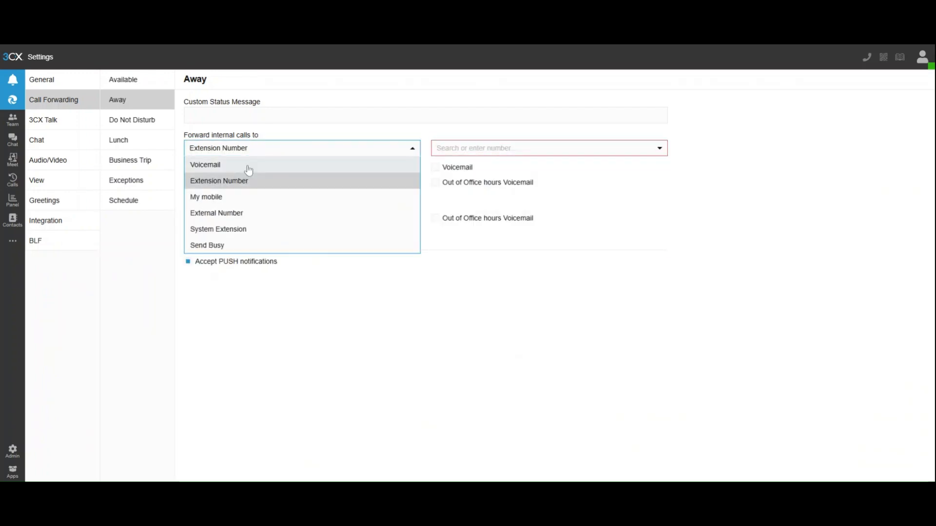
click(244, 197)
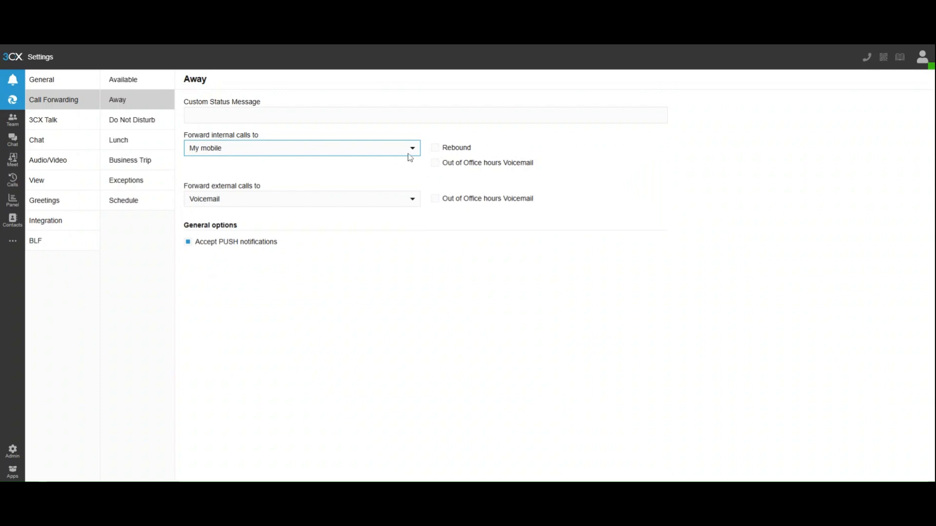
click(436, 148)
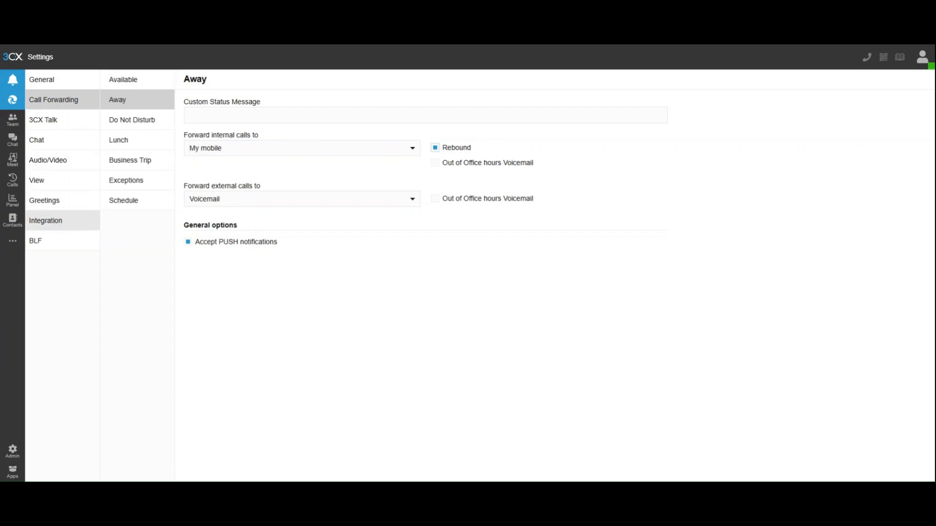
click(435, 148)
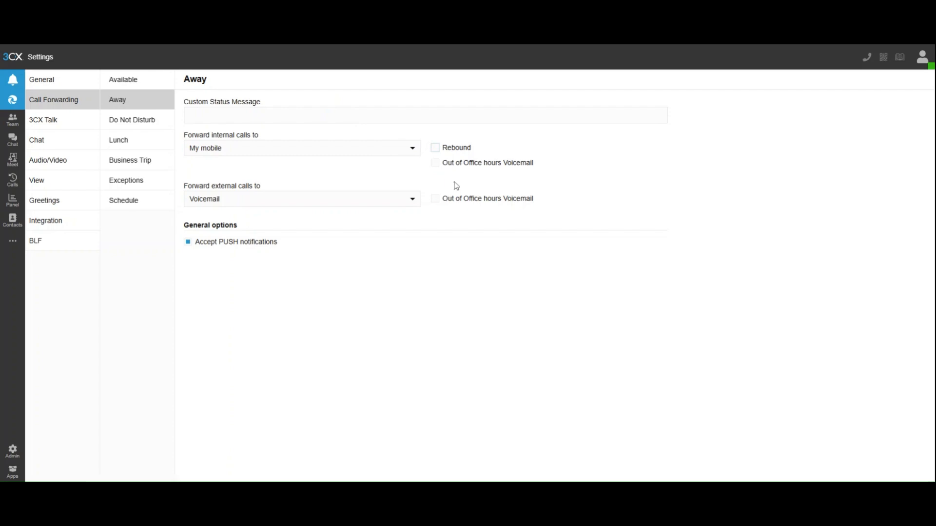
Set the Away status to forward internal calls to External Number, leaving the number blank.
click(350, 157)
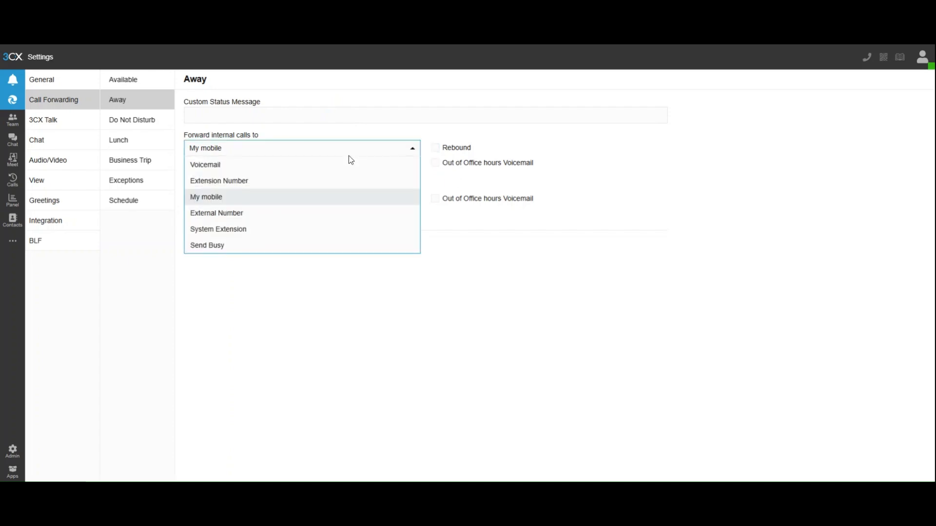
click(314, 217)
click(409, 154)
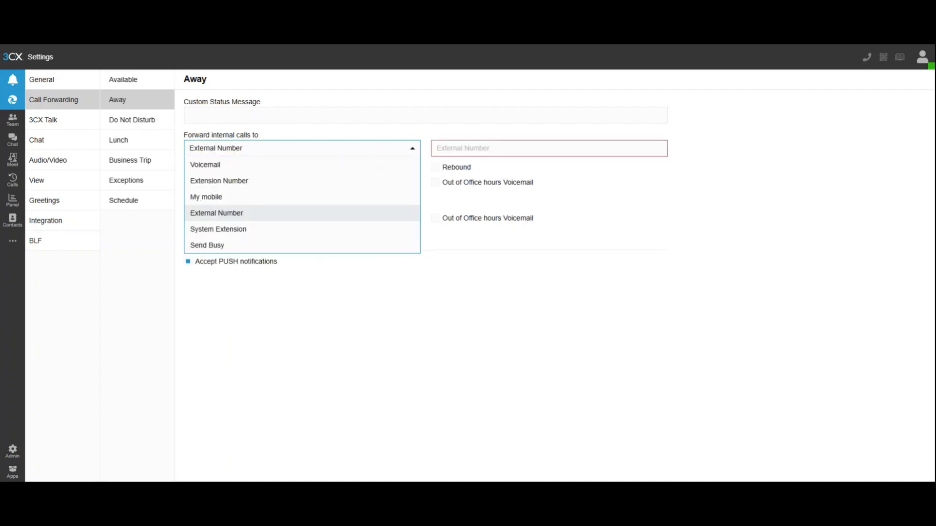
click(438, 149)
click(395, 149)
click(466, 149)
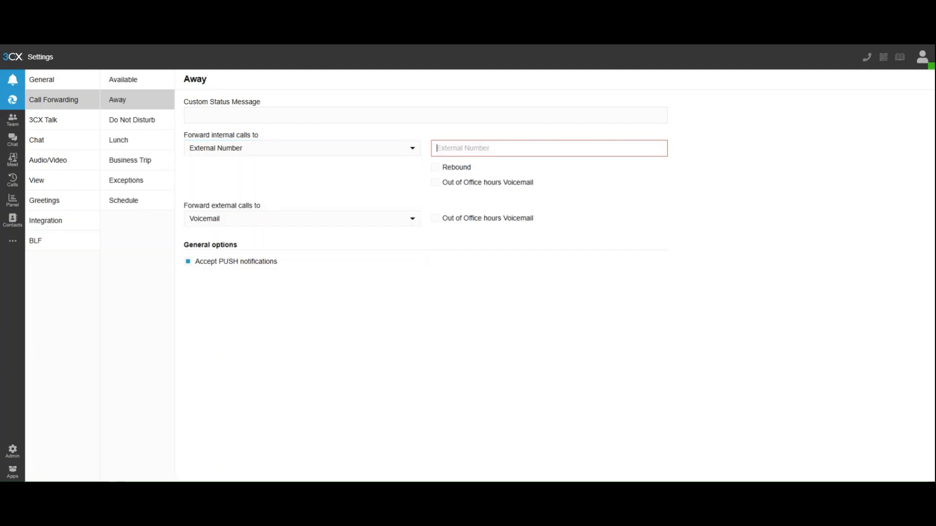
Set the Away status to forward internal calls to System Extension, and browse the available system extensions without choosing one.
click(413, 152)
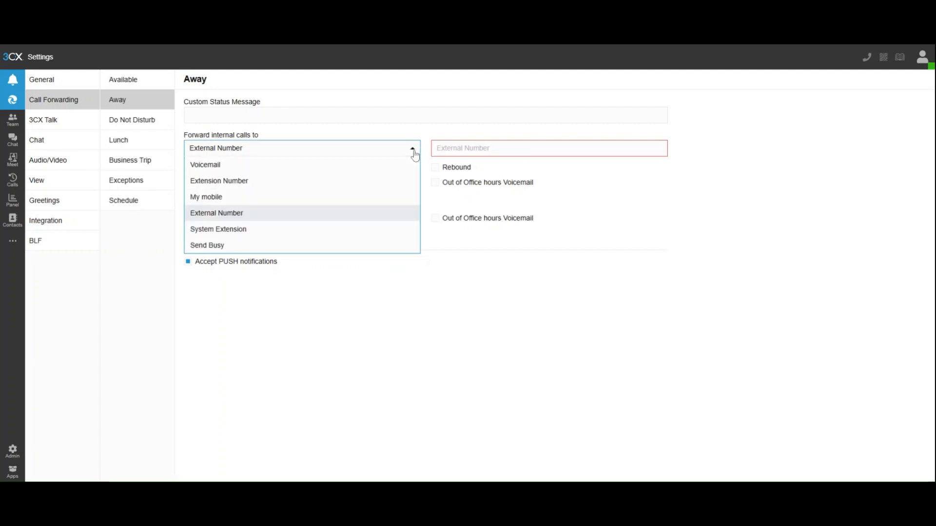
click(355, 228)
click(504, 154)
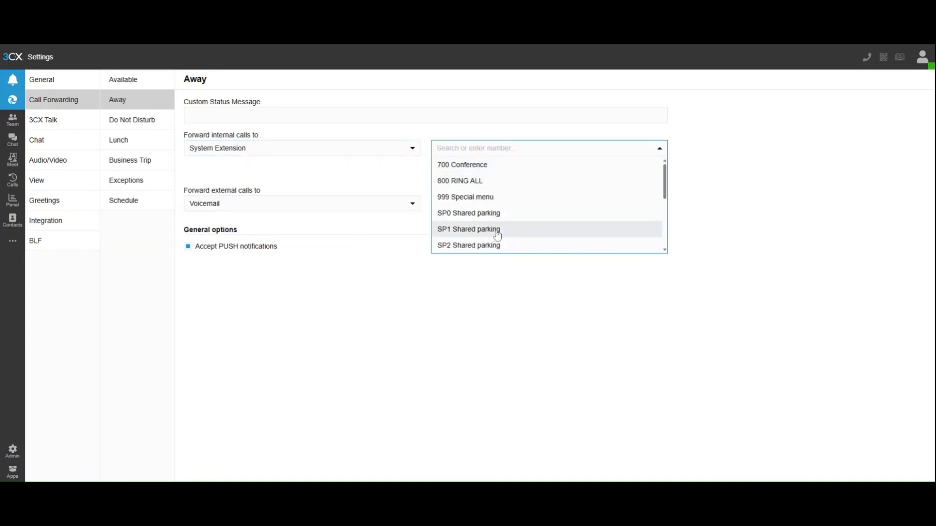
scroll(512, 219, down, 3)
scroll(519, 204, up, 3)
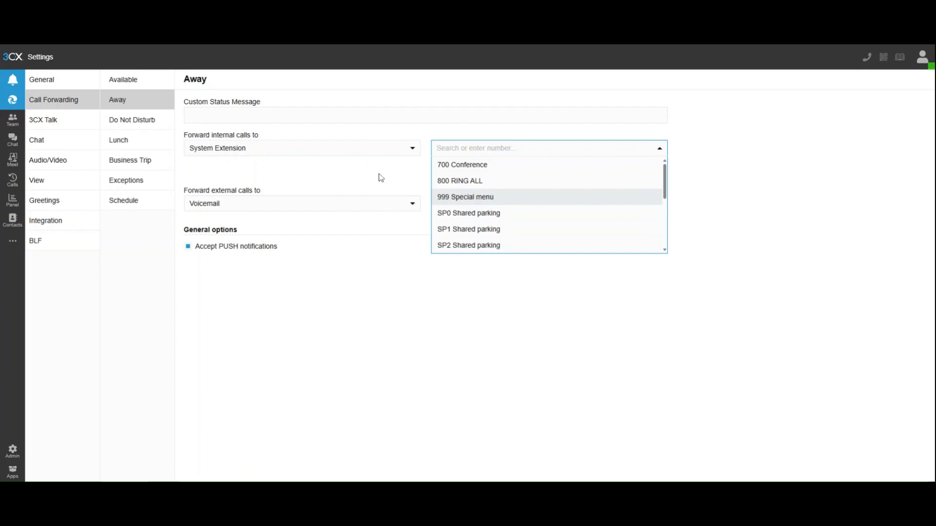
click(341, 170)
click(349, 153)
click(349, 153)
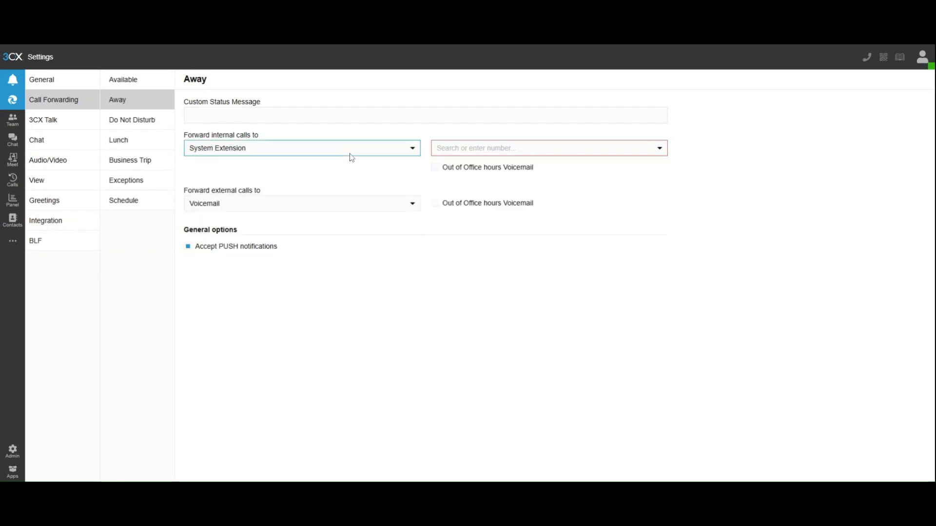
Switch the Away status's internal call forwarding to Send Busy and return it to Voicemail.
click(350, 153)
click(322, 249)
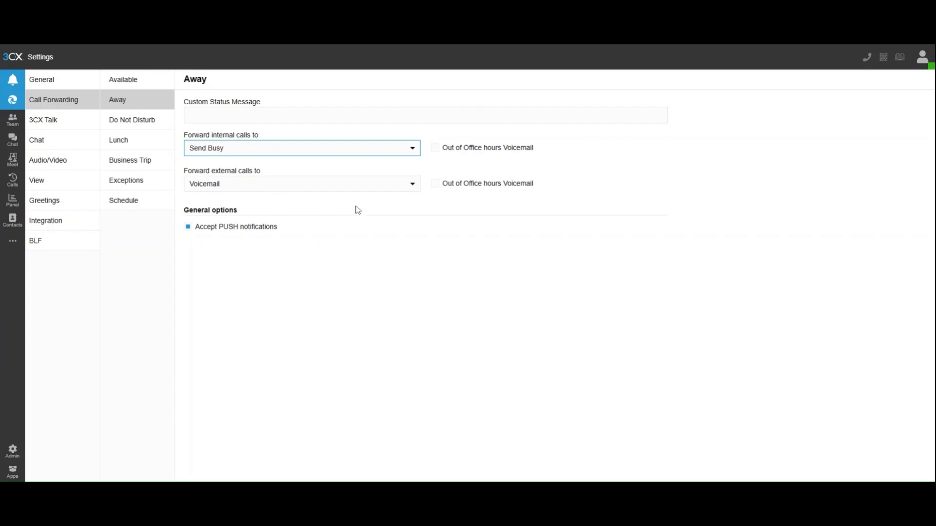
click(388, 152)
click(330, 169)
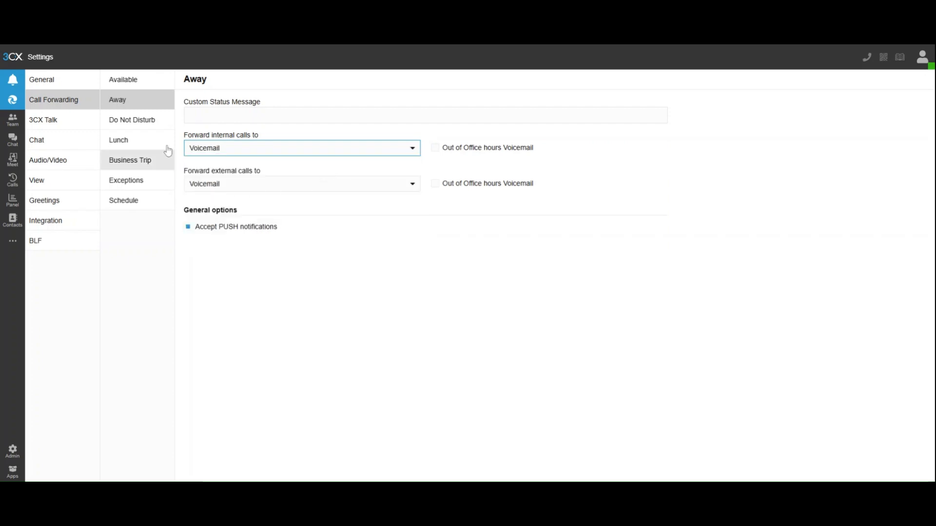
View the call forwarding settings of the Do Not Disturb, Lunch and Business Trip statuses.
click(125, 128)
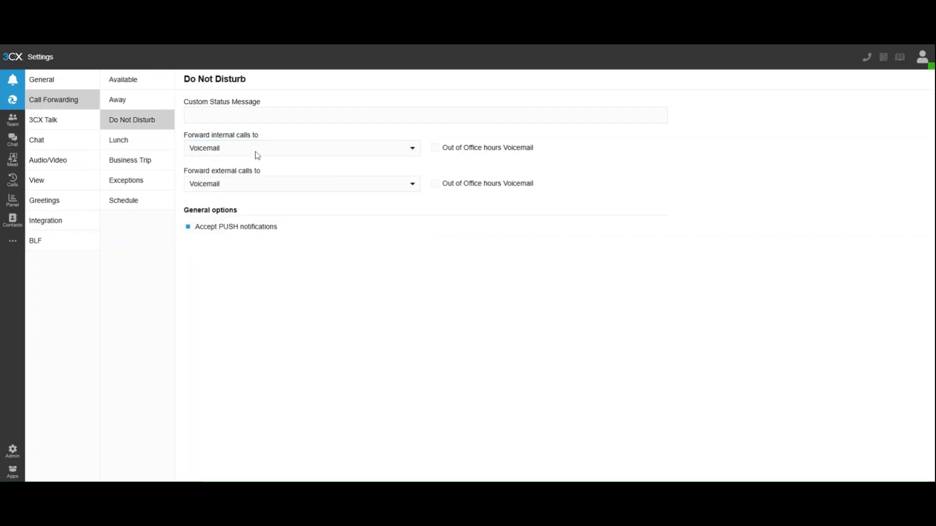
click(126, 146)
click(141, 163)
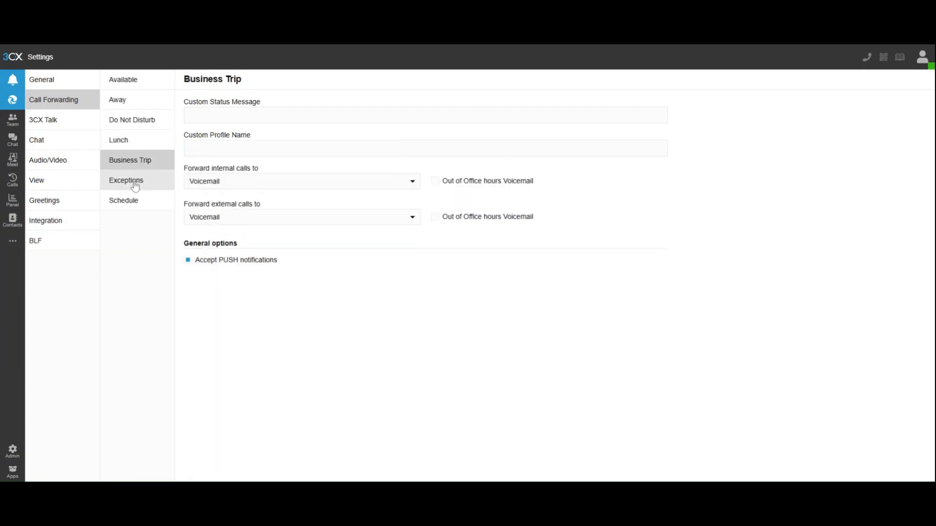
Examine the time period and forwarding destination options of a new call forwarding exception rule, and close it without saving.
click(135, 184)
click(242, 80)
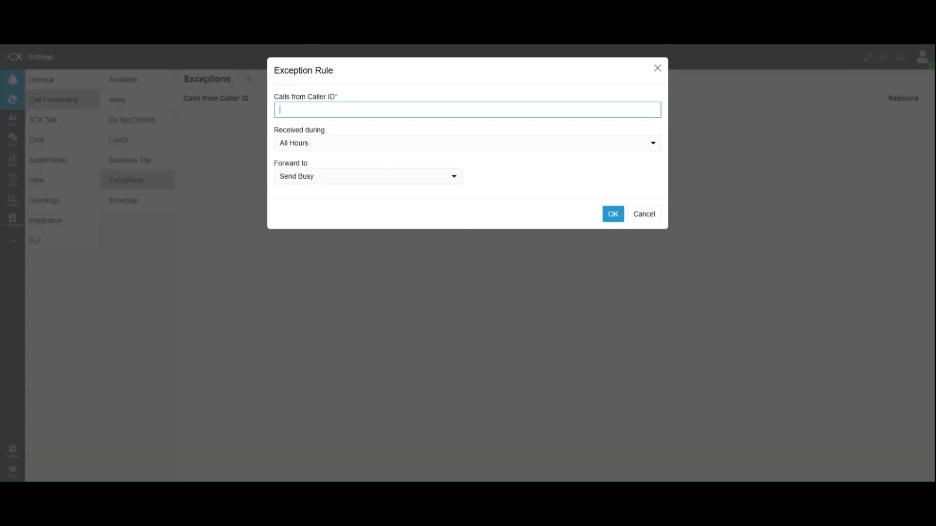
click(371, 148)
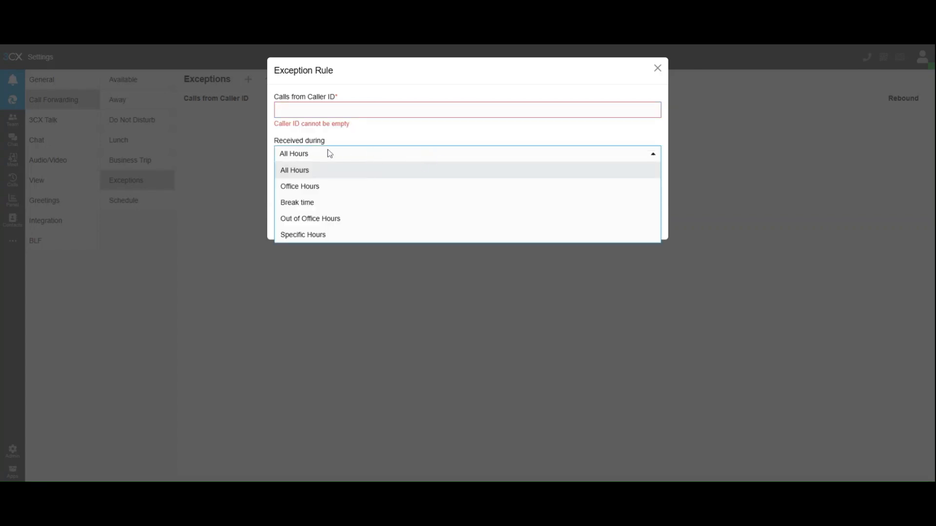
click(339, 168)
click(372, 191)
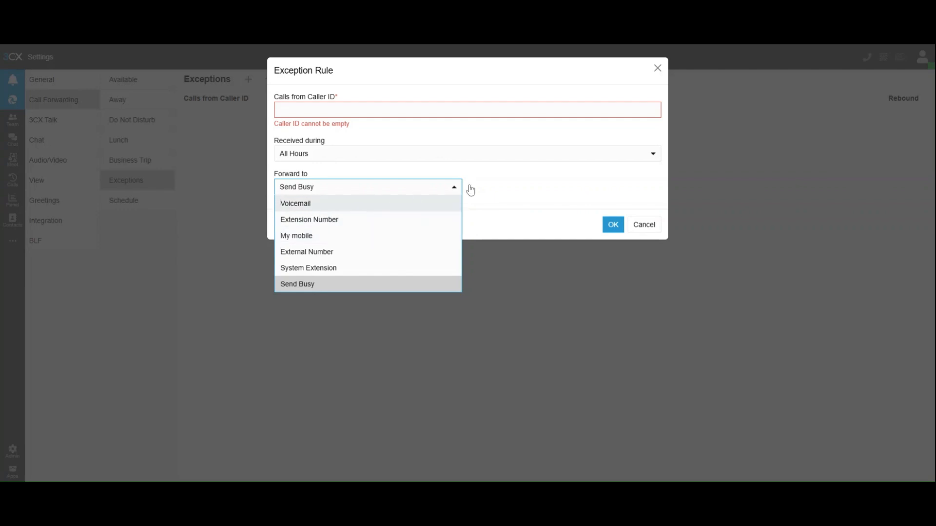
click(643, 227)
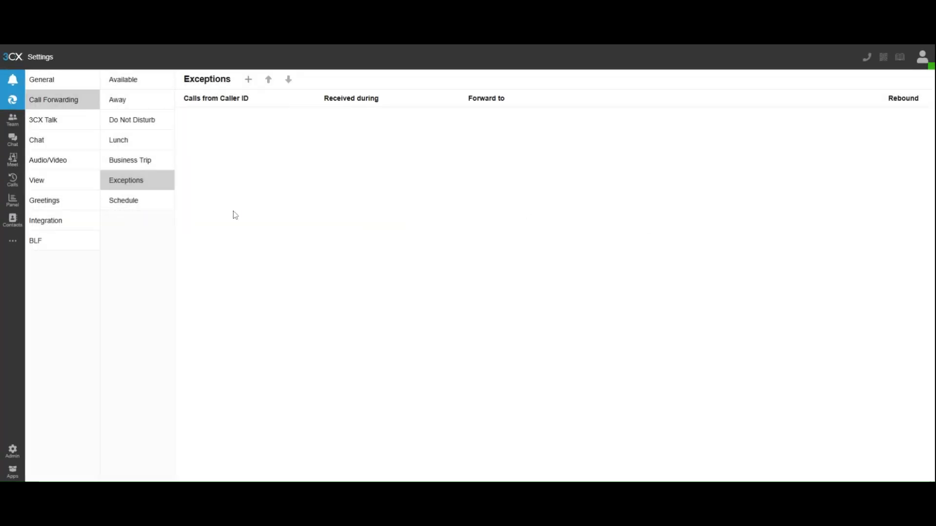
In the call forwarding schedule, switch the extension to specific office hours and back to default office hours.
click(142, 202)
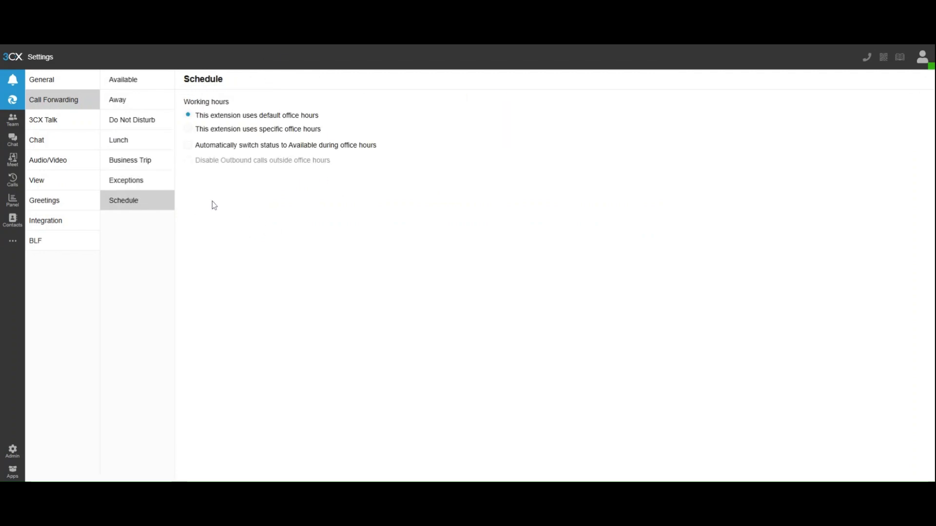
click(276, 131)
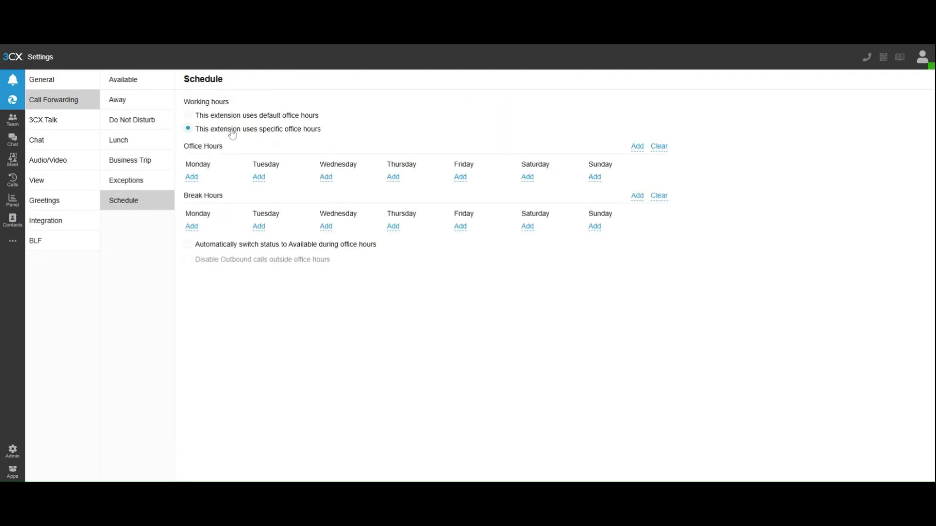
click(279, 117)
click(264, 130)
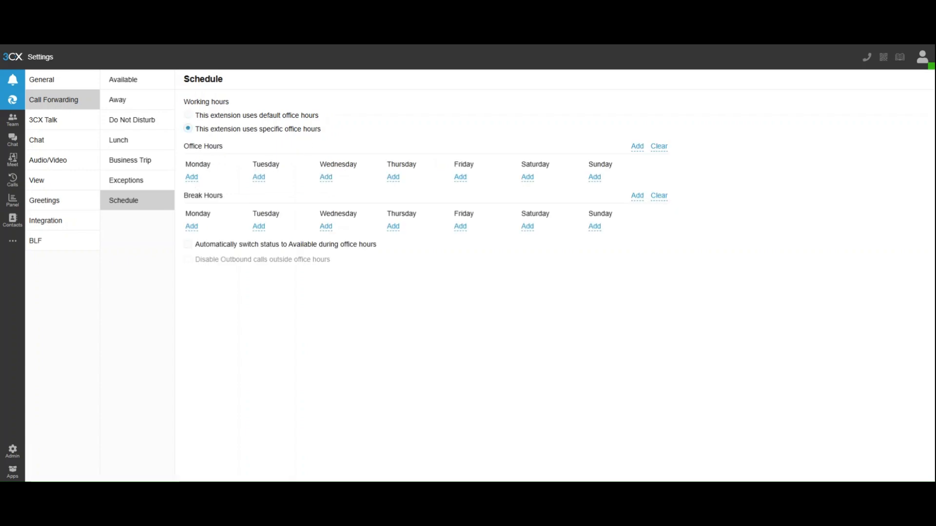
click(244, 117)
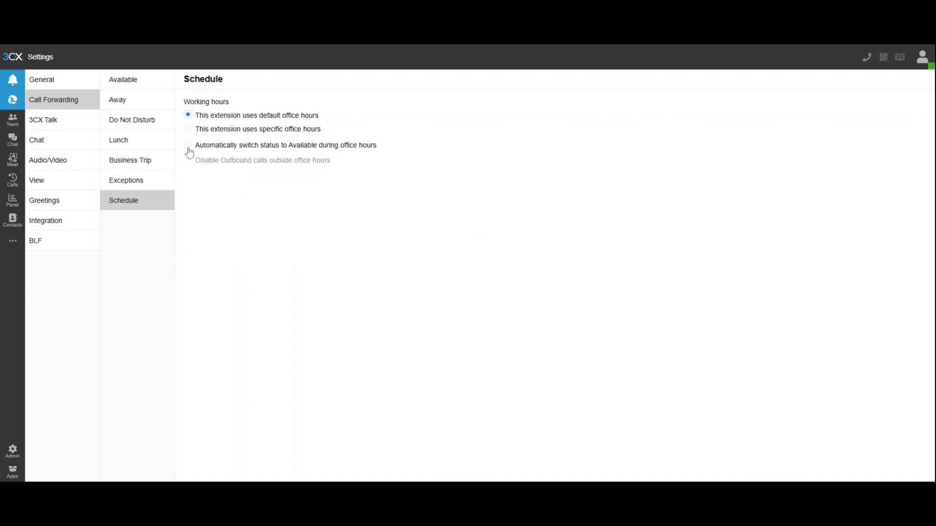
Toggle the automatic switch to Available status during office hours on and off, ending with it disabled.
click(188, 146)
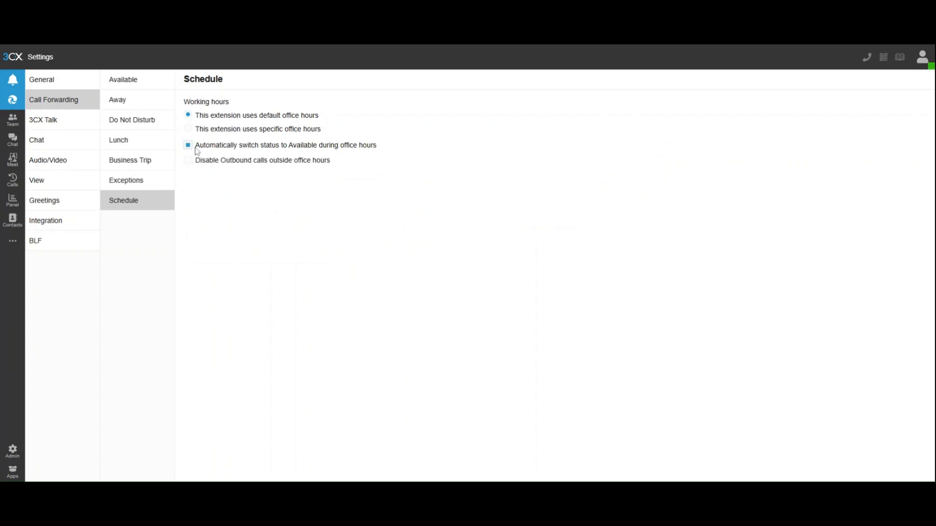
click(314, 151)
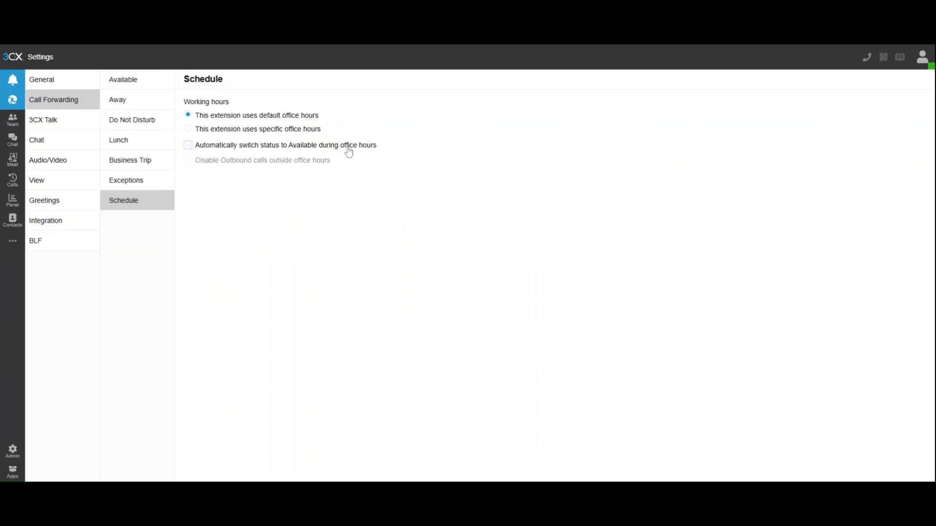
click(325, 152)
click(273, 148)
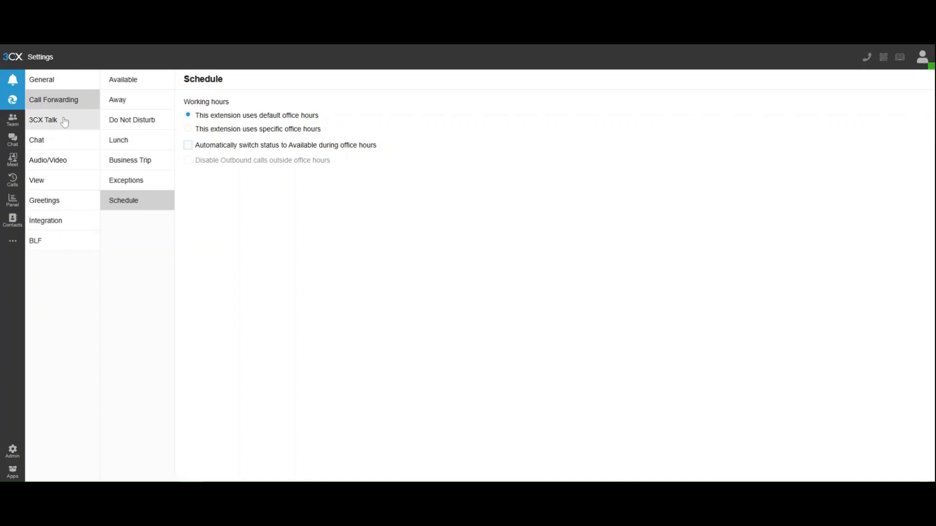
Review the 3CX Talk link settings and the chat notification settings.
click(64, 122)
click(66, 143)
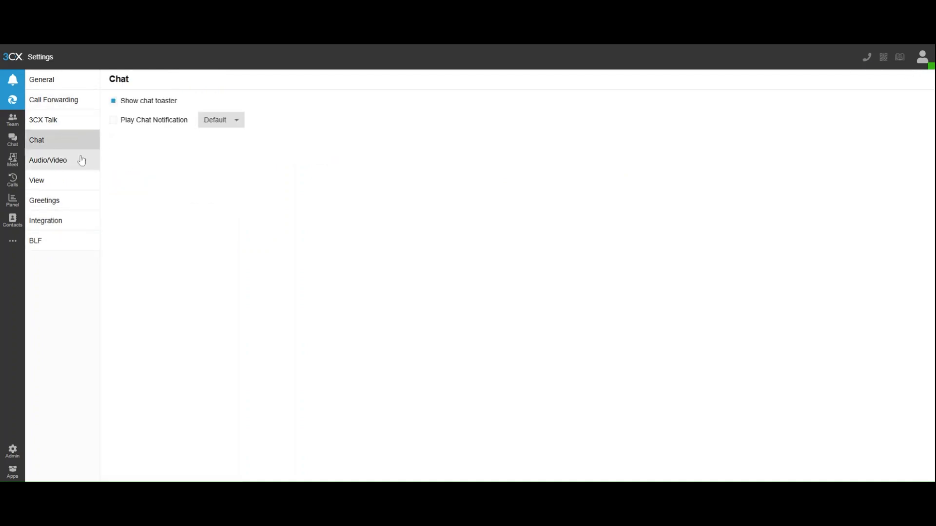
click(63, 125)
click(62, 142)
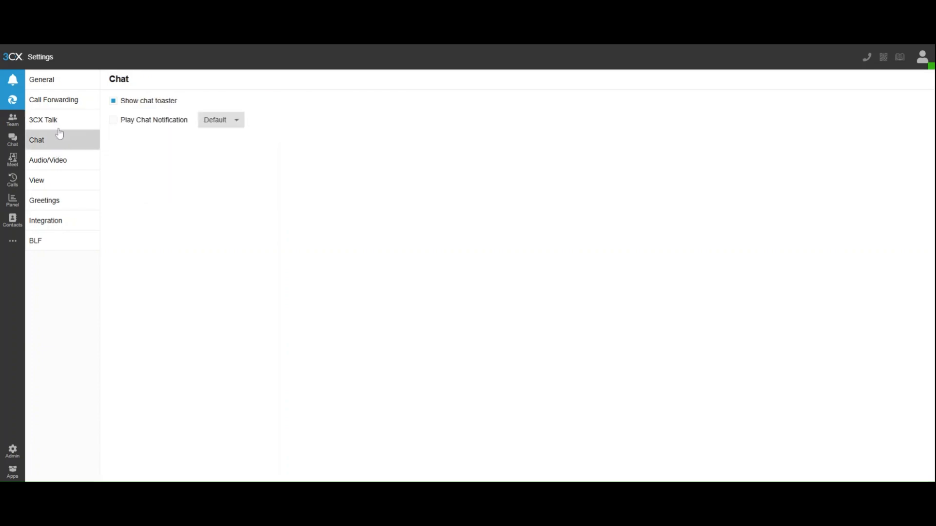
click(59, 126)
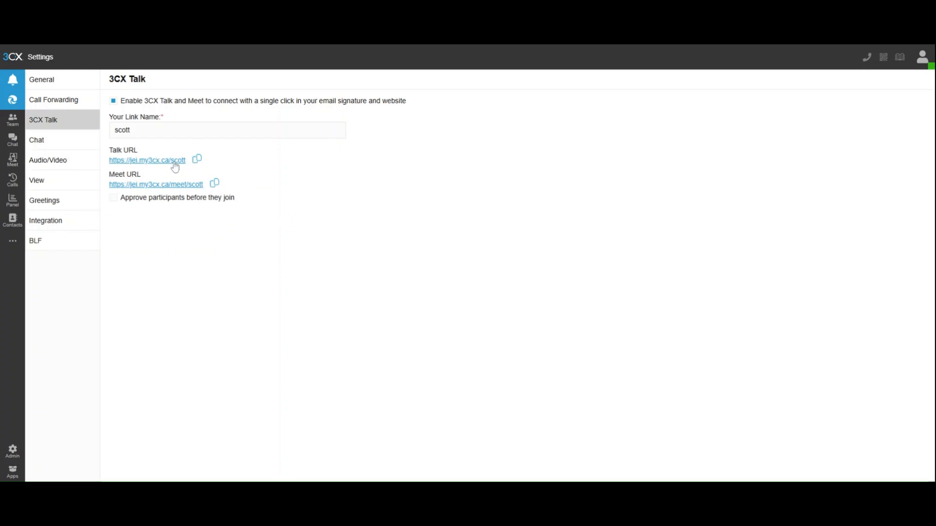
click(69, 148)
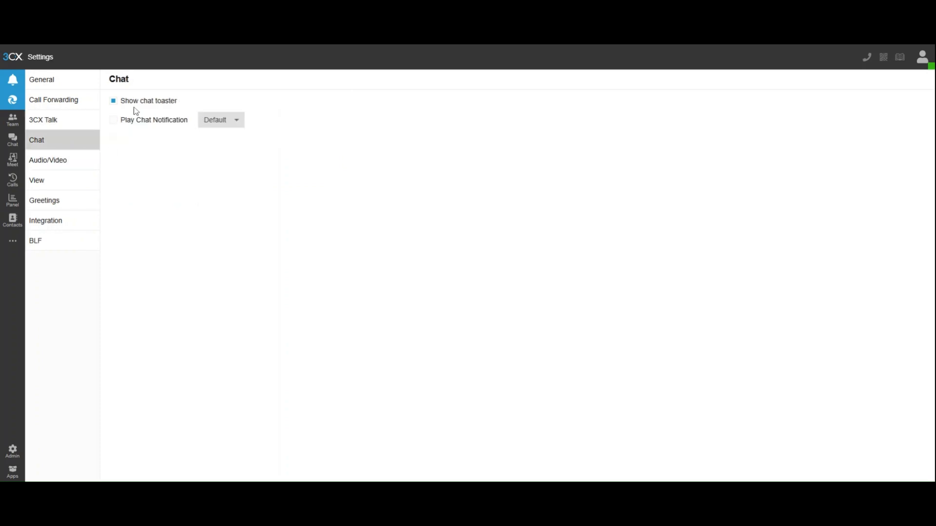
Review the audio and video device settings, including the headset integration options.
click(45, 166)
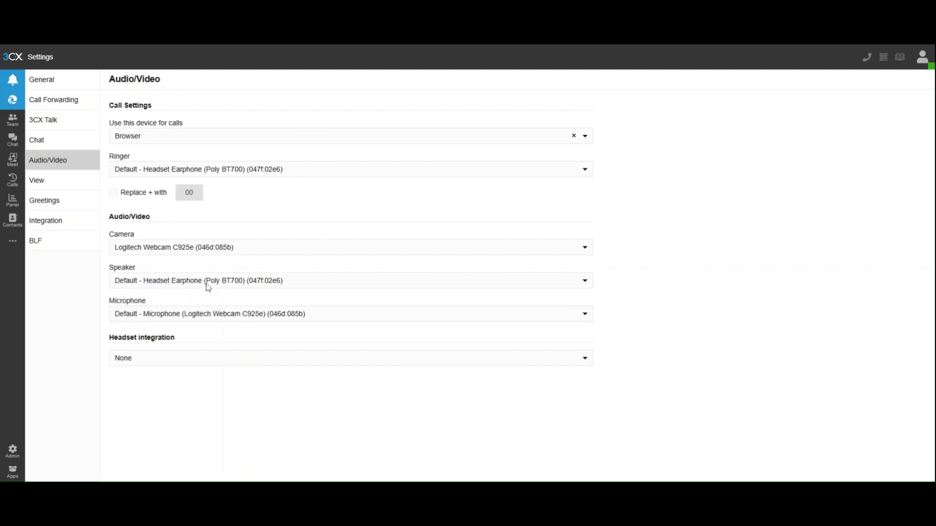
click(163, 365)
click(212, 383)
Turn off Show Unregistered Extensions in the View settings and check the Team page.
click(67, 186)
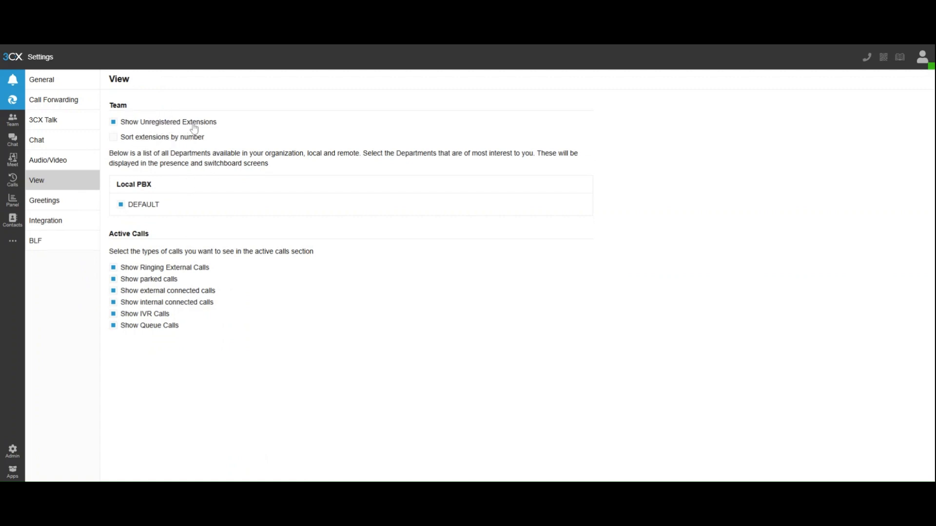
click(141, 123)
click(13, 120)
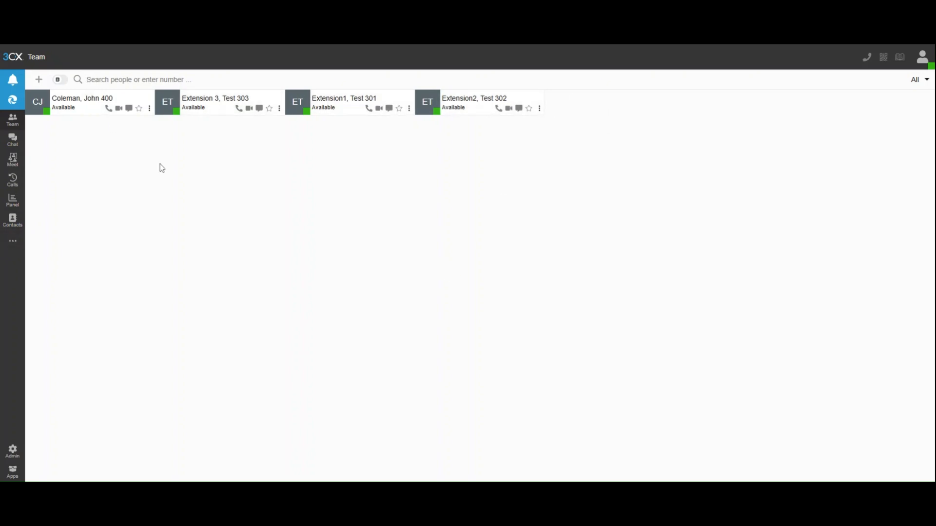
Turn Show Unregistered Extensions back on in the View settings and return to the Team page.
click(23, 240)
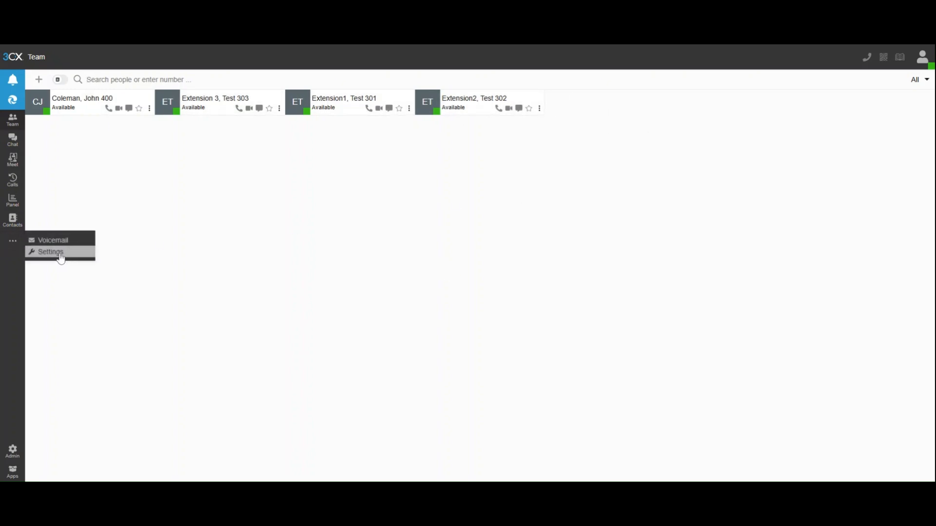
click(55, 252)
click(58, 110)
click(58, 120)
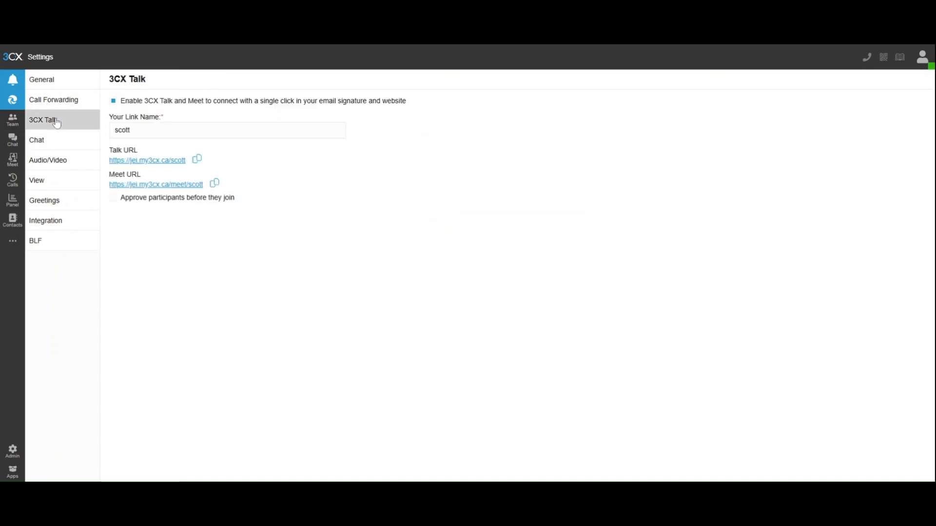
click(66, 182)
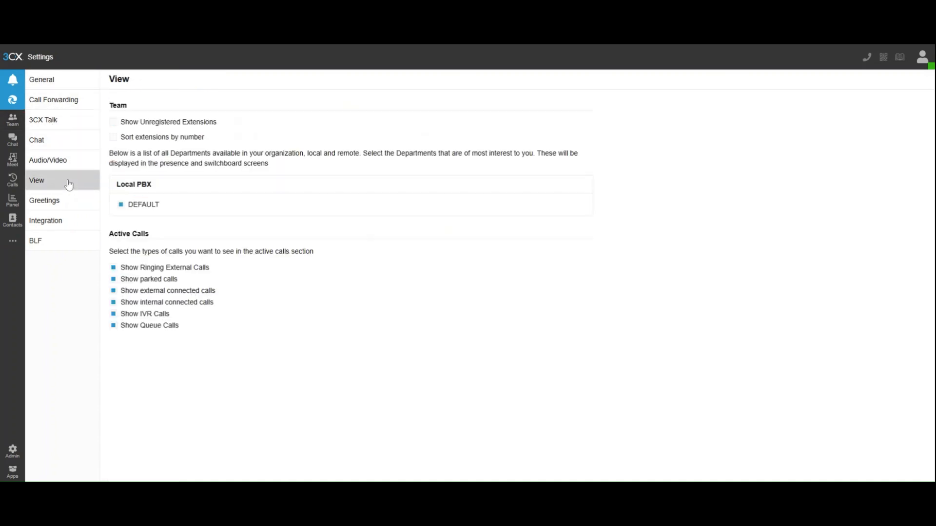
click(12, 121)
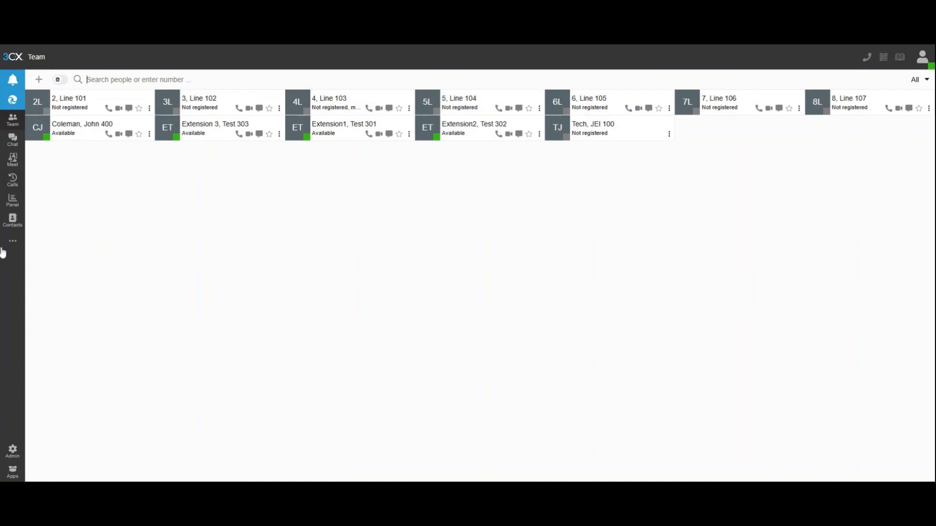
Return to the user settings and view the greeting options for each profile status.
click(13, 451)
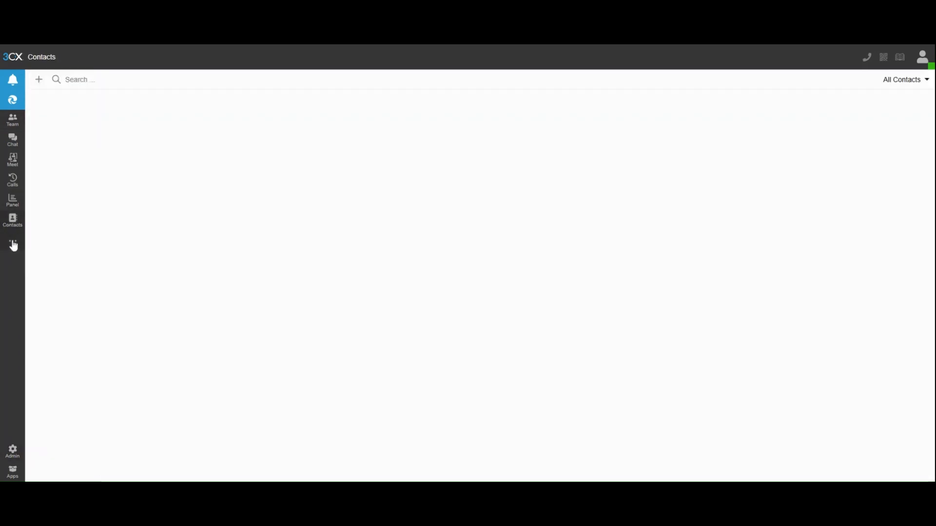
click(14, 245)
click(49, 252)
click(58, 200)
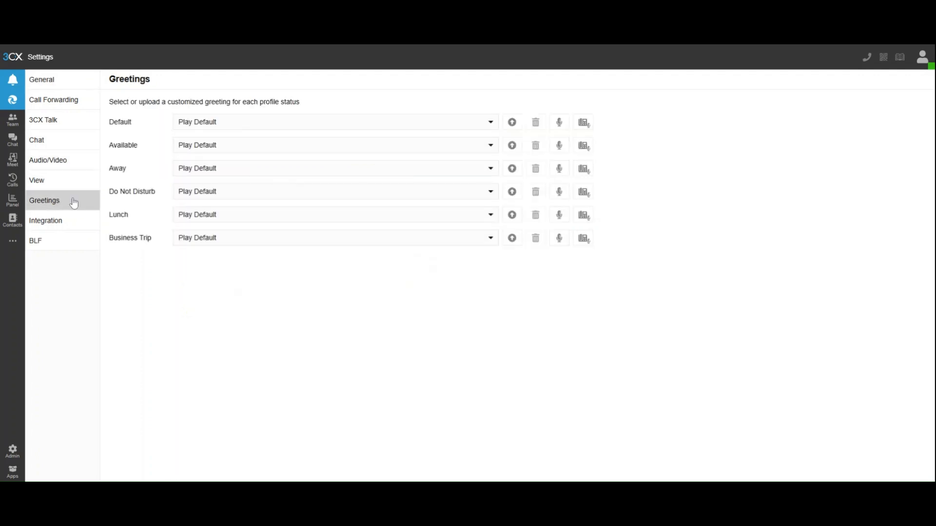
Check the greeting choices for the Away and Business Trip statuses and view the CRM integration options.
click(58, 184)
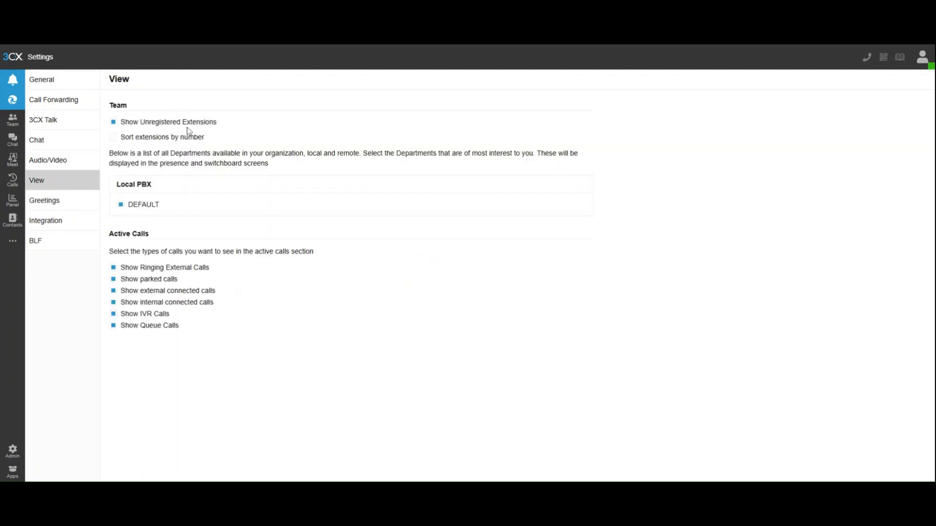
click(48, 206)
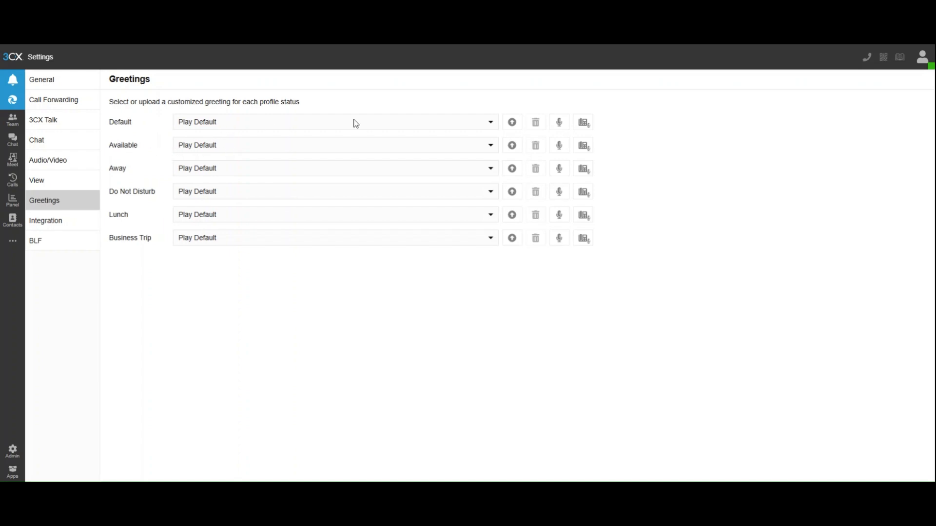
click(224, 175)
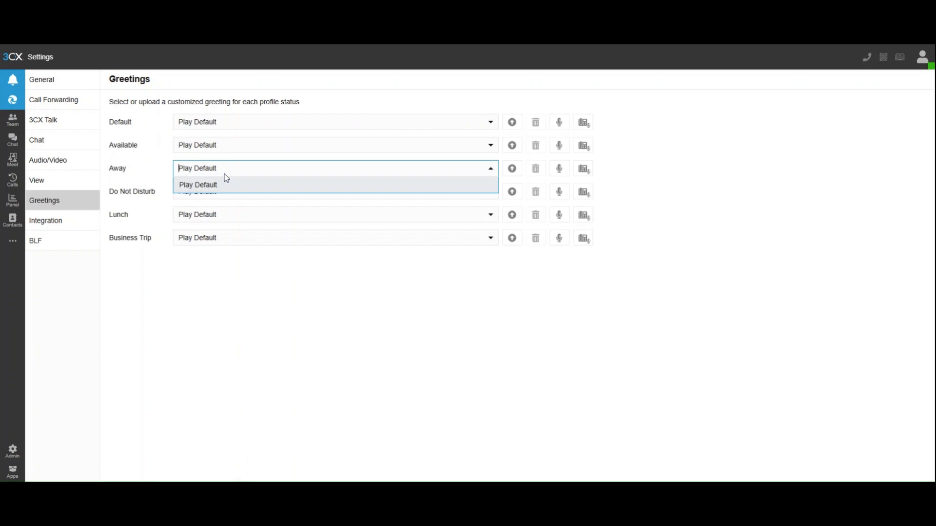
click(212, 239)
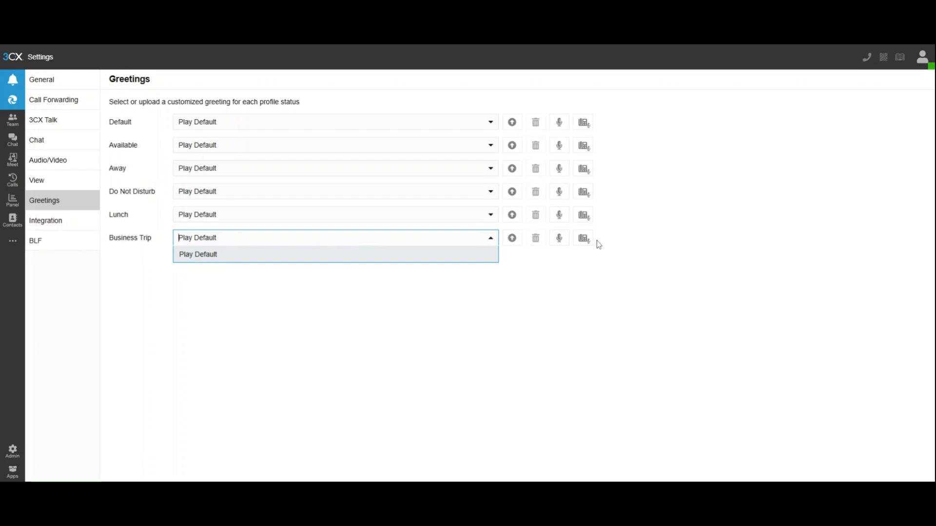
click(520, 296)
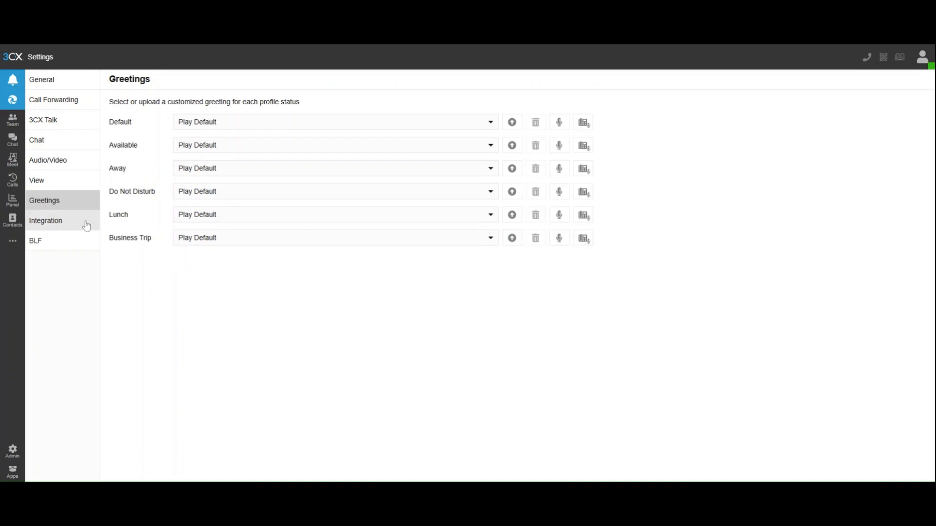
click(58, 225)
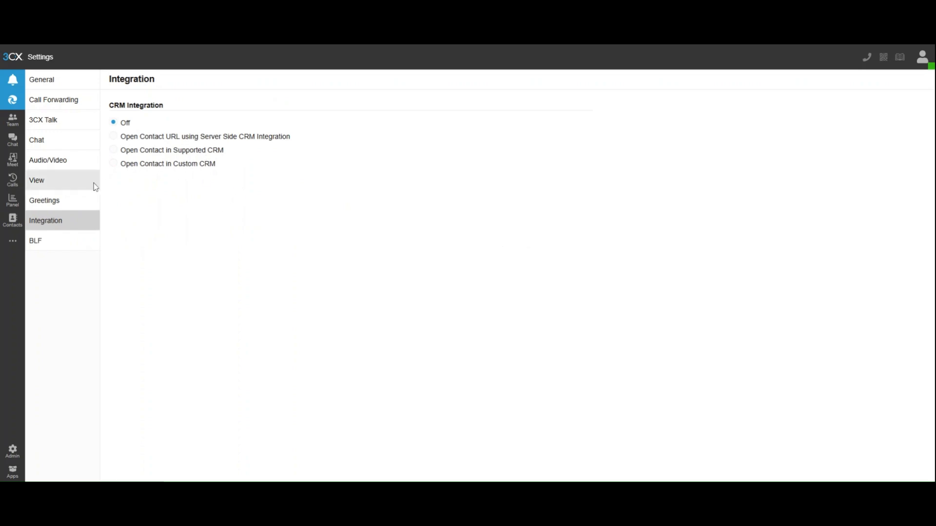
In the BLF settings, move the BLF key for extension 101 to position 4 and set the Change Status key to Do Not Disturb.
click(68, 242)
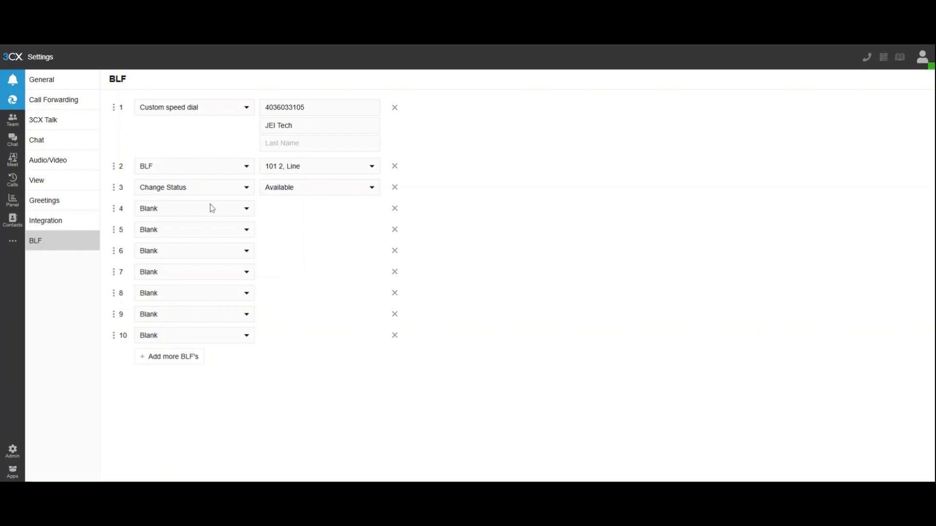
drag(126, 172, 117, 215)
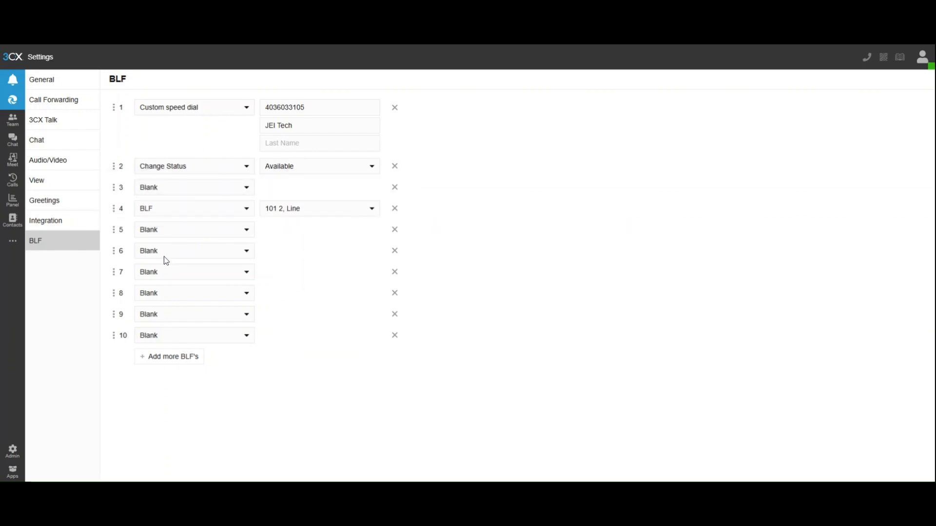
click(180, 190)
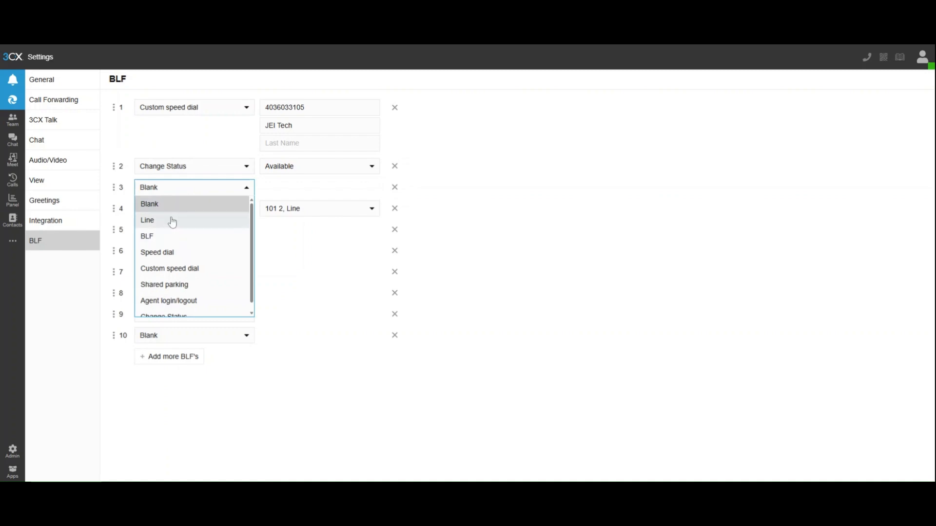
click(185, 150)
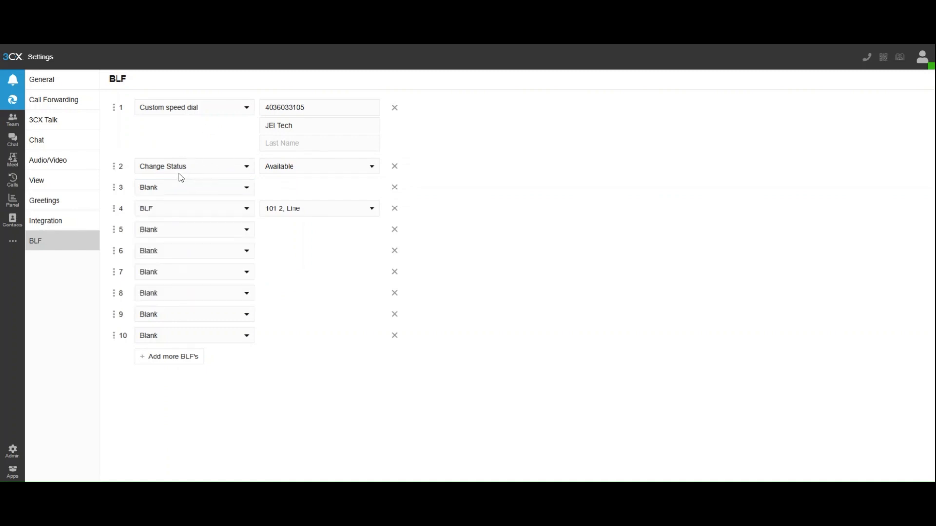
click(284, 171)
click(293, 214)
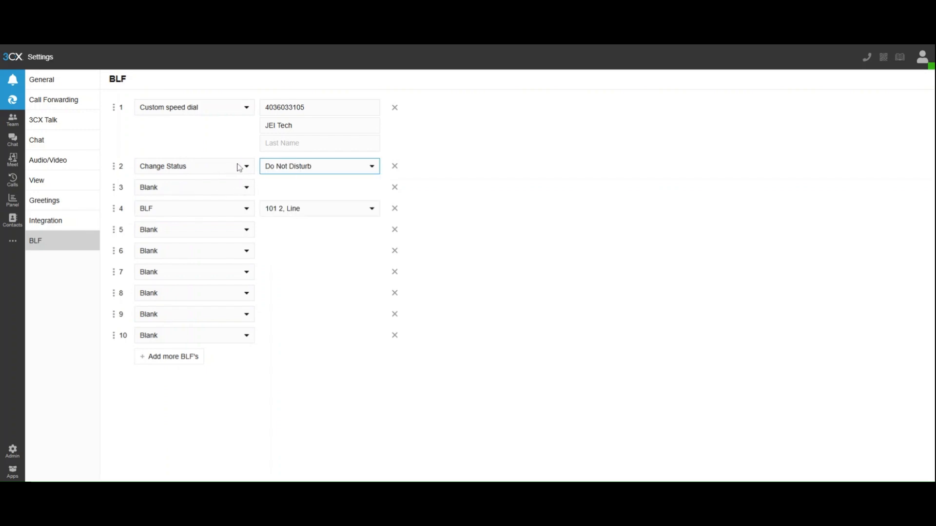
View the options for setting a temporary profile status and close them without applying a change.
click(926, 68)
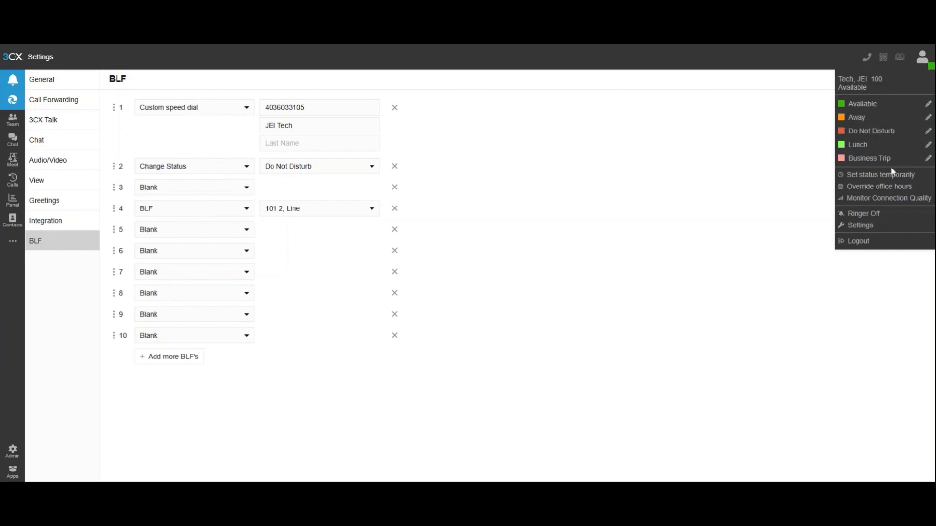
click(867, 176)
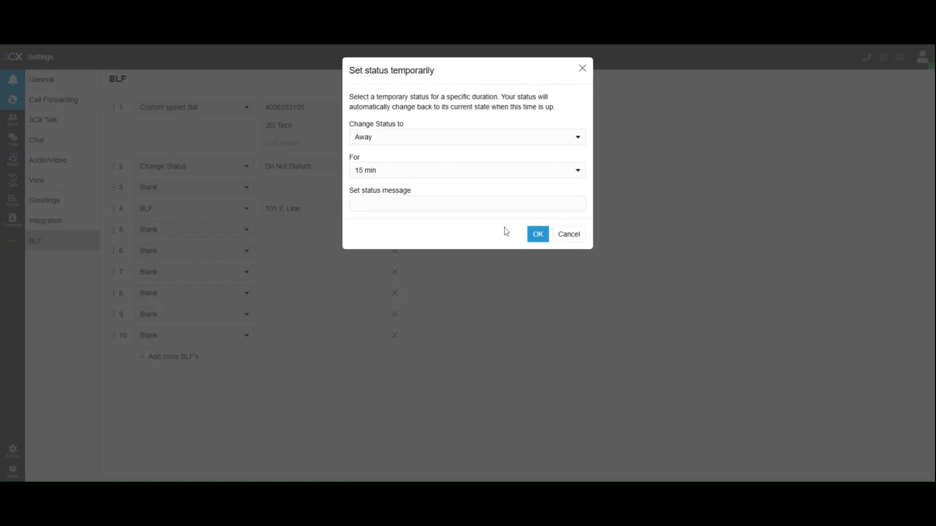
click(578, 234)
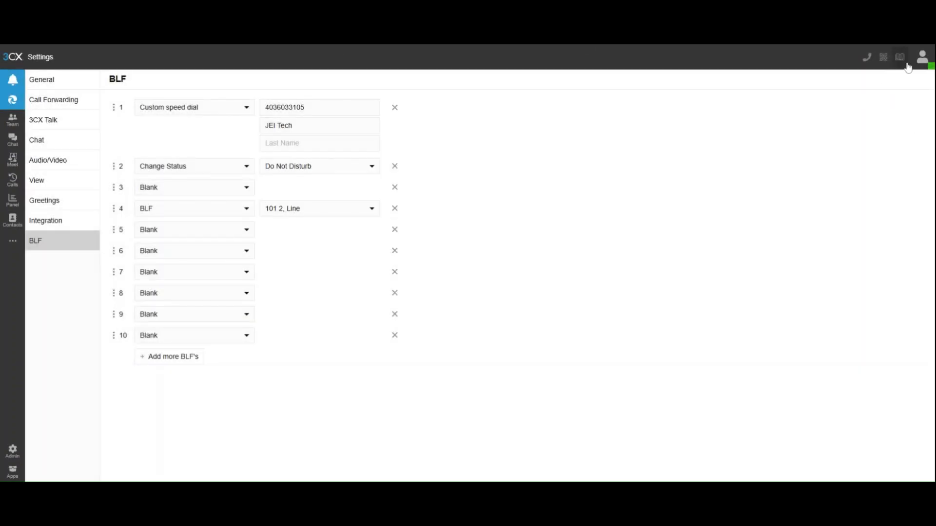
Switch the profile status to Do Not Disturb and back to Available.
click(920, 62)
click(856, 133)
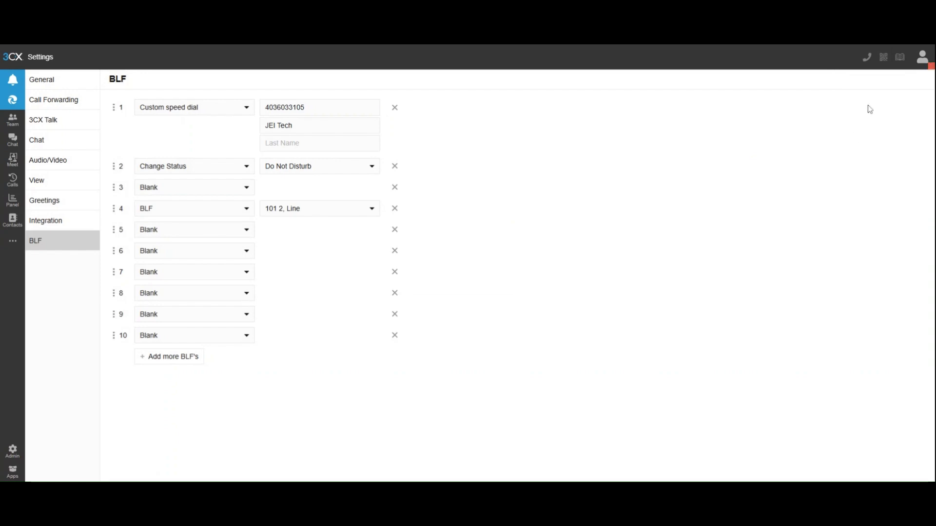
click(924, 68)
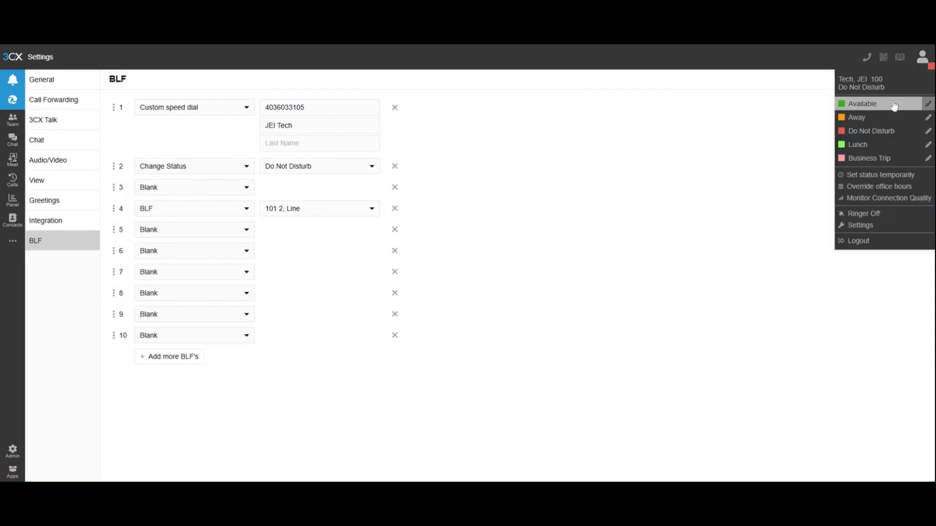
click(894, 104)
click(921, 61)
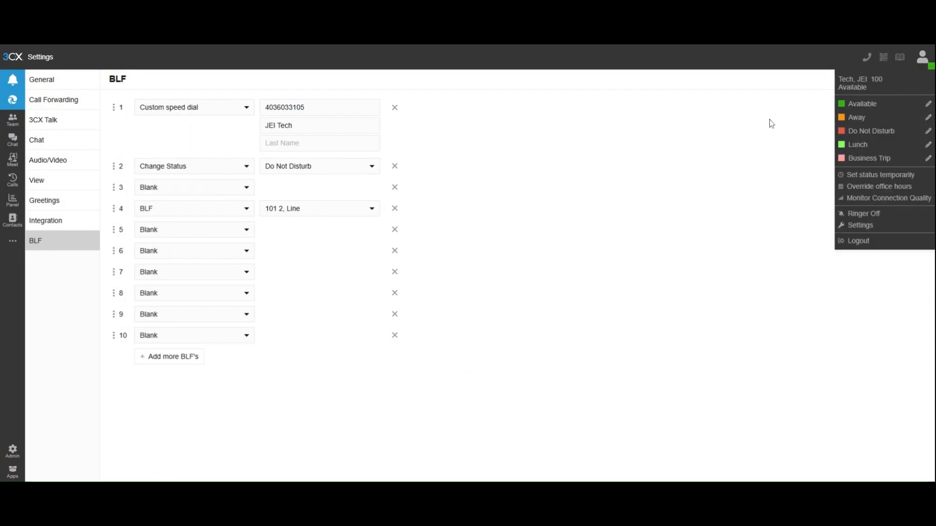
click(639, 246)
Review the key types available for BLF positions 6 and 4 without changing them.
click(195, 252)
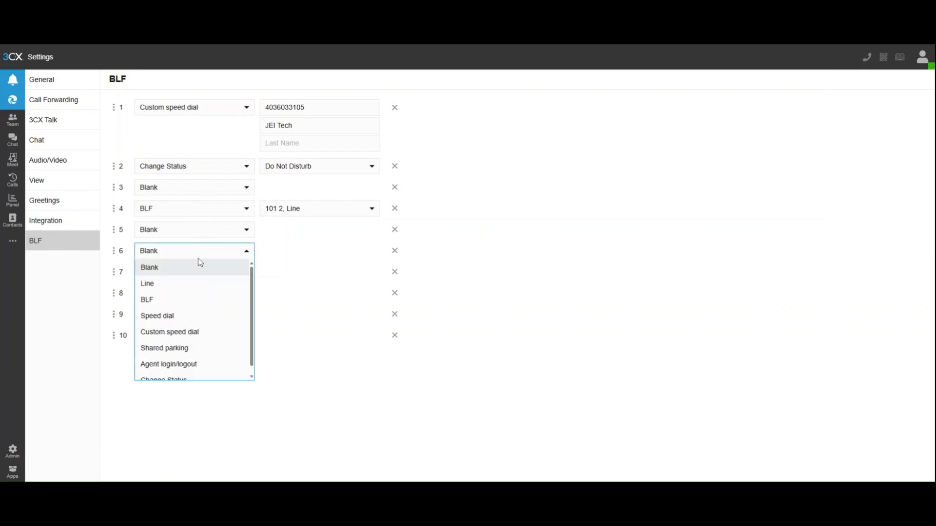
scroll(196, 337, down, 2)
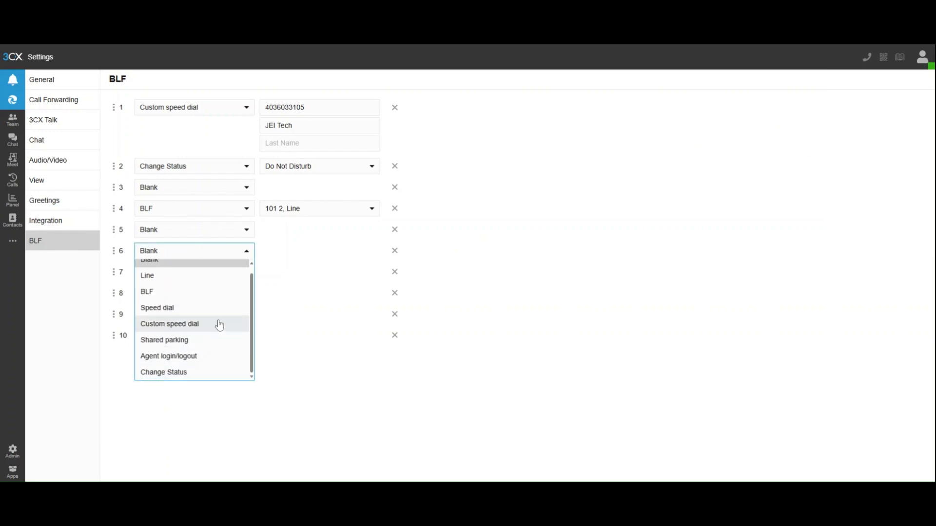
click(320, 331)
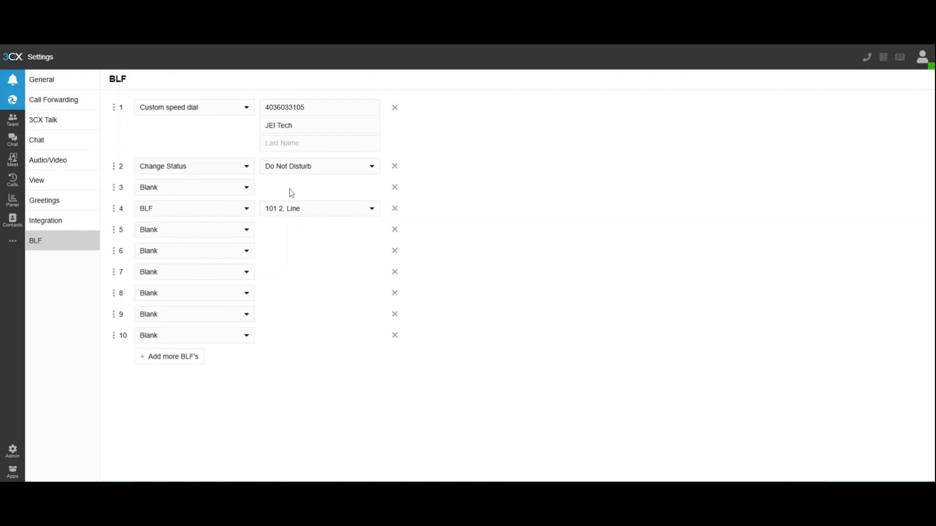
click(213, 208)
click(213, 210)
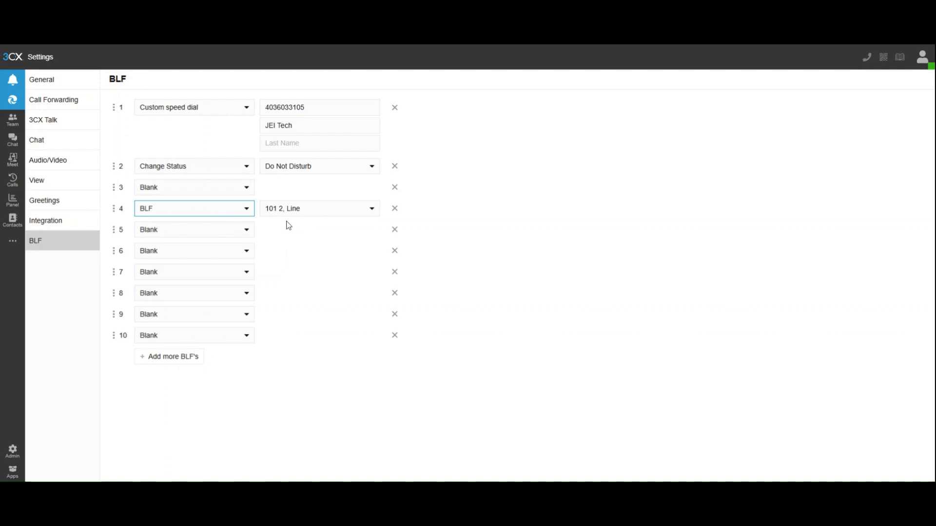
click(212, 209)
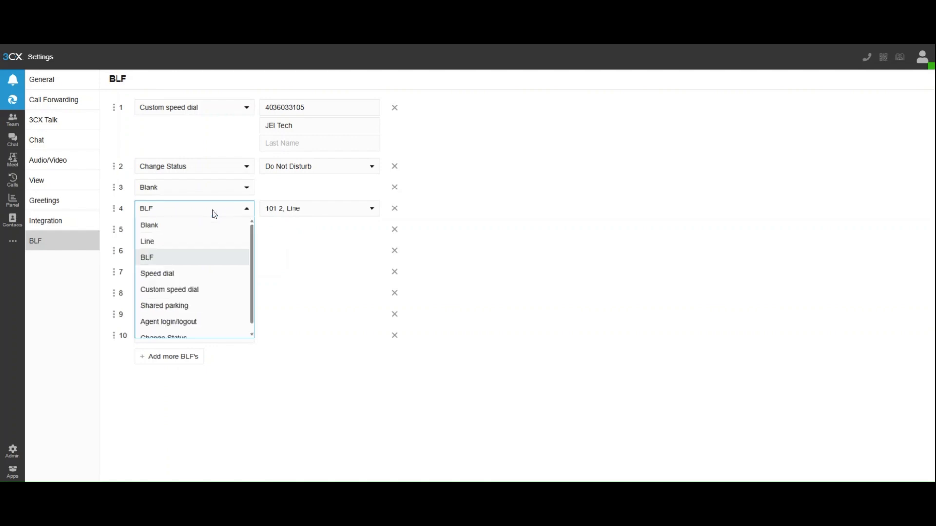
click(342, 267)
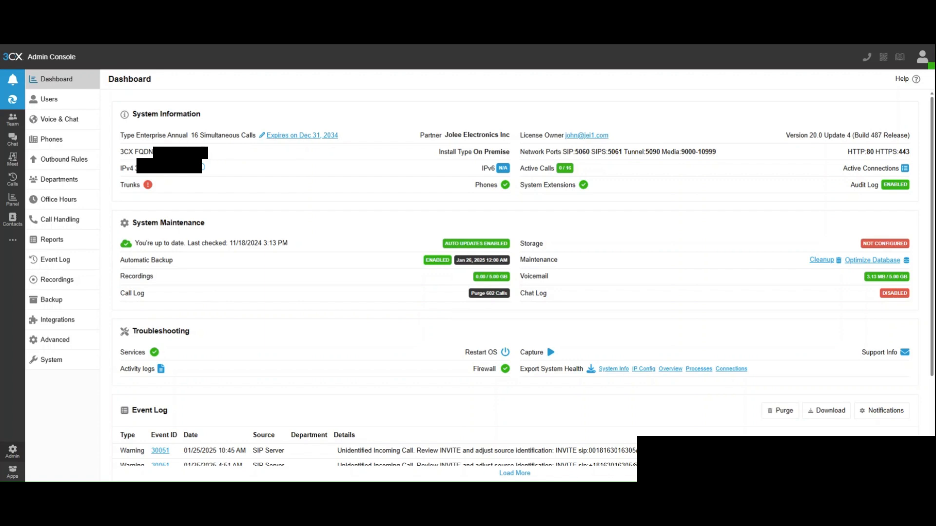
View the Team page and the Admin Console's active calls, and examine the dashboard's maintenance, troubleshooting and event log sections.
click(12, 120)
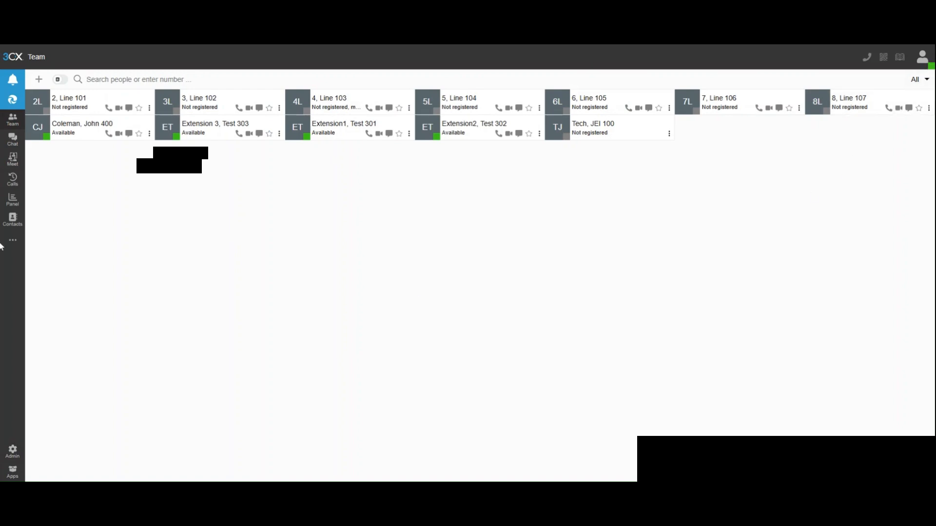
click(12, 453)
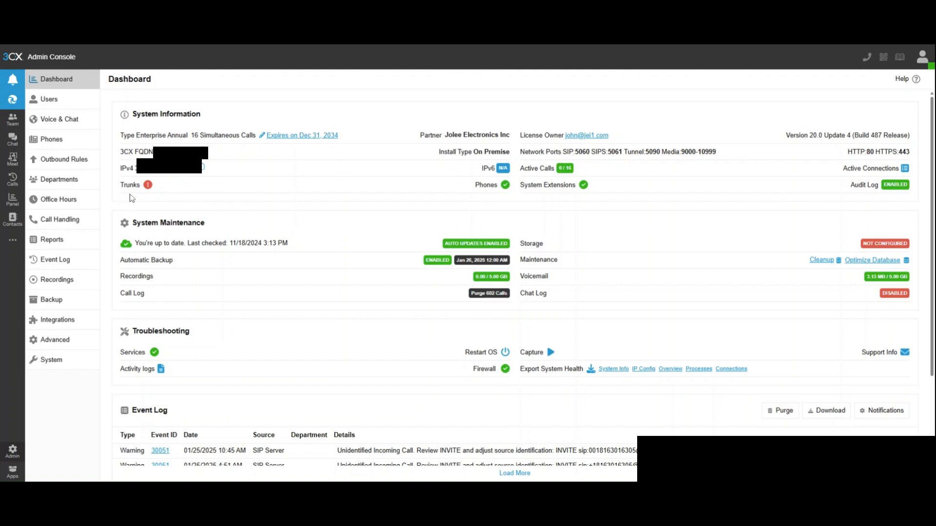
click(572, 170)
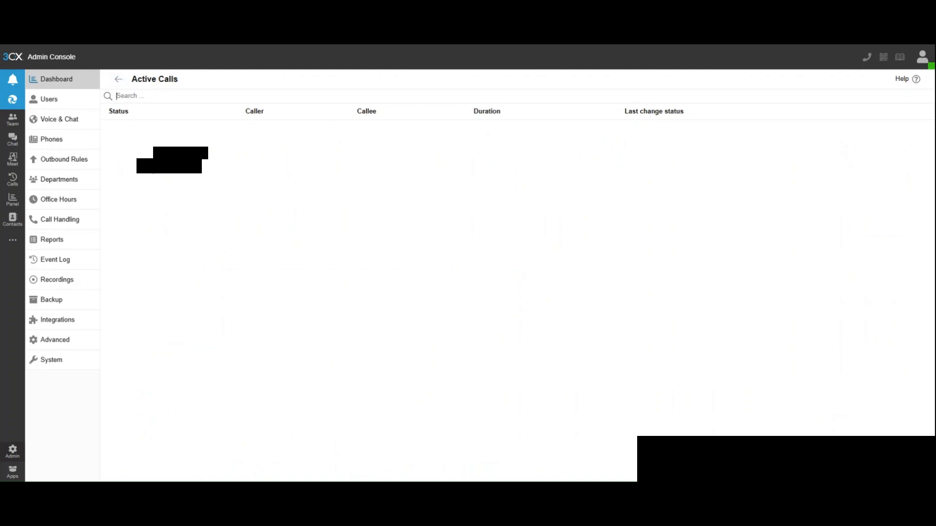
click(119, 79)
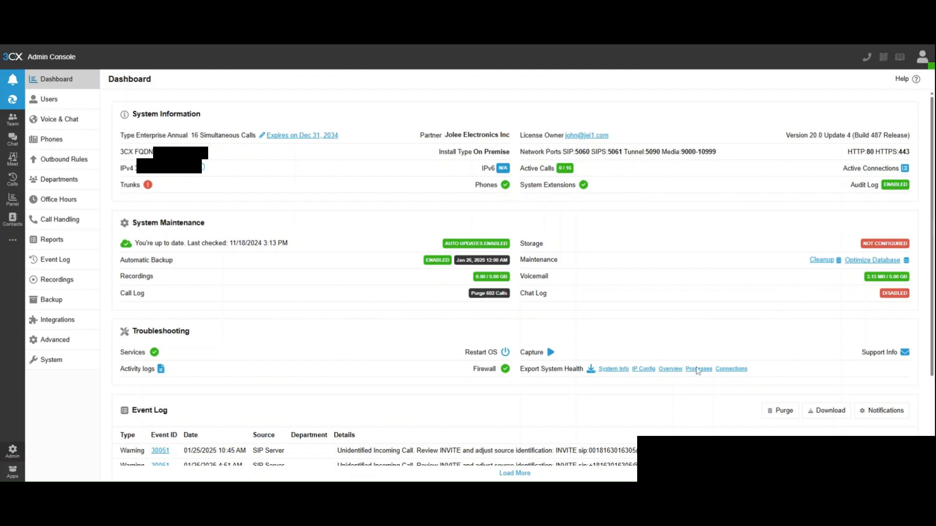
scroll(416, 408, down, 3)
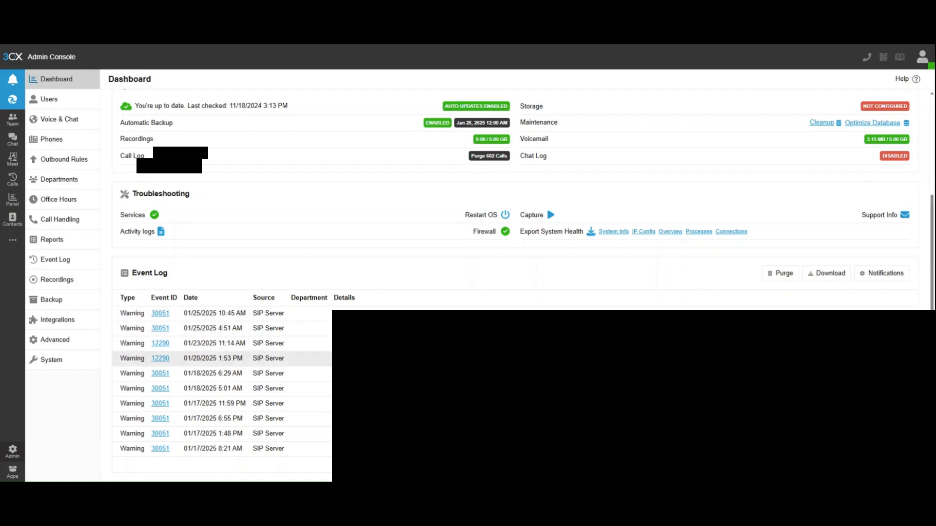
scroll(219, 404, up, 1)
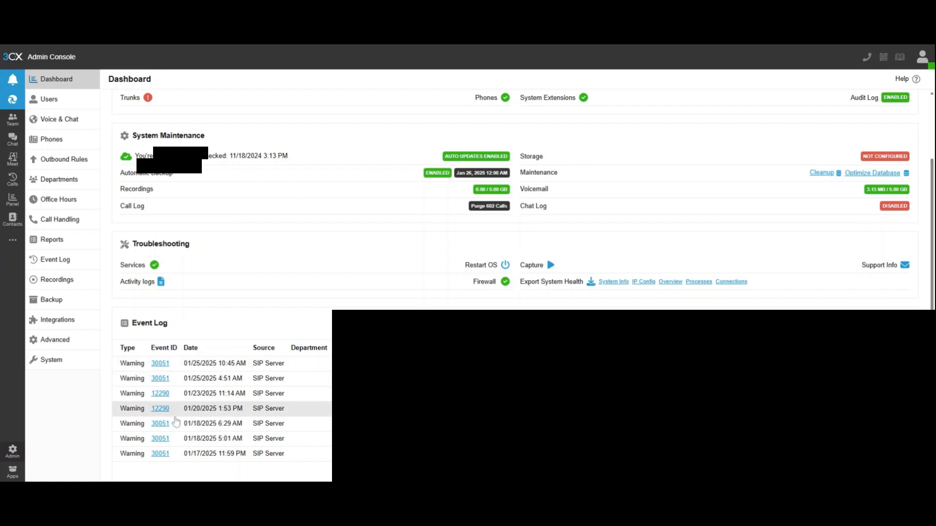
scroll(177, 421, up, 2)
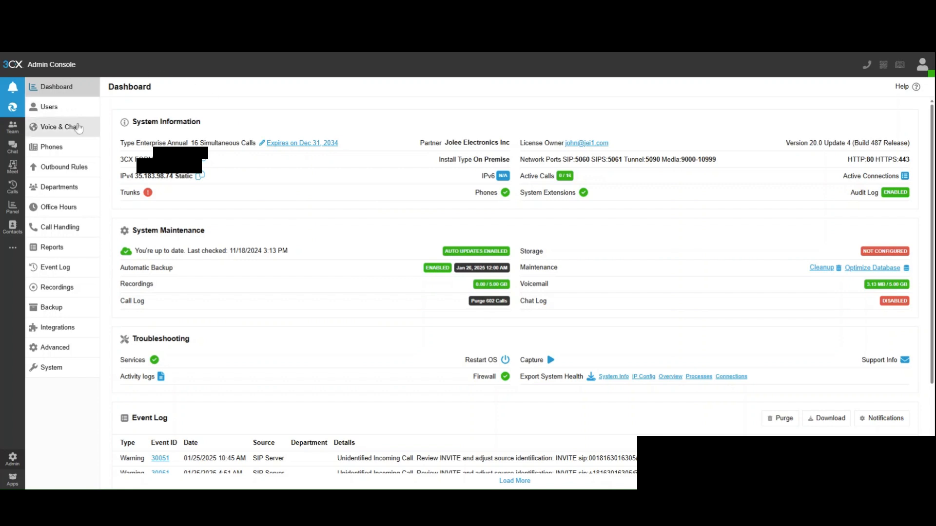
Start adding a new user with the first name Tes1 and keep Enable 2FA turned on.
click(72, 108)
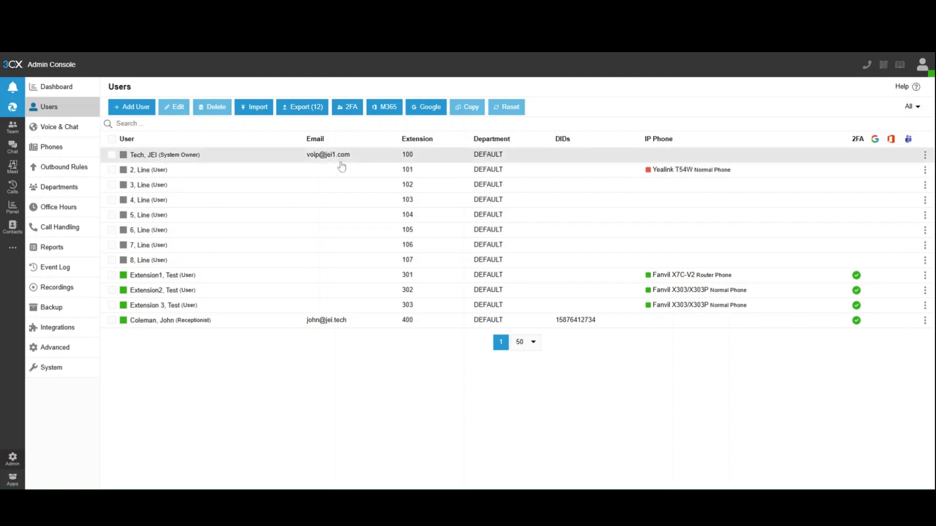
click(134, 110)
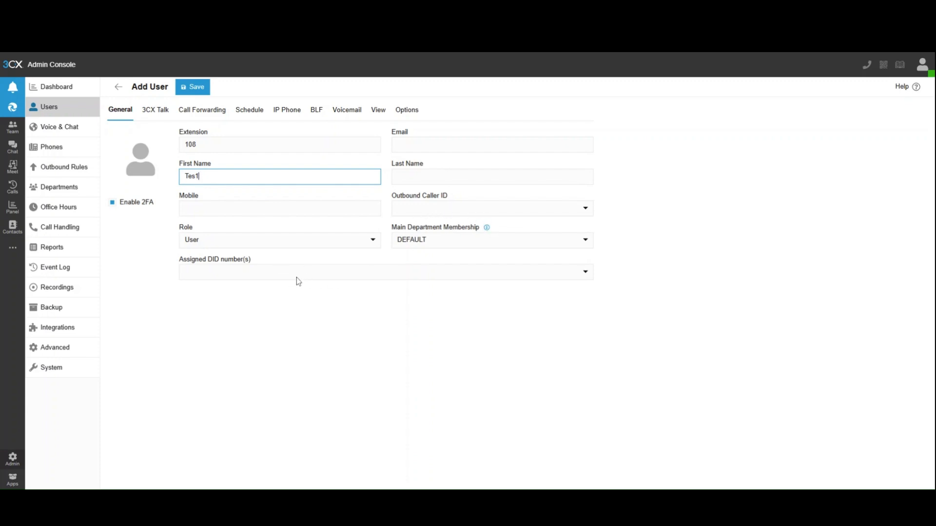
click(114, 203)
click(112, 205)
click(113, 205)
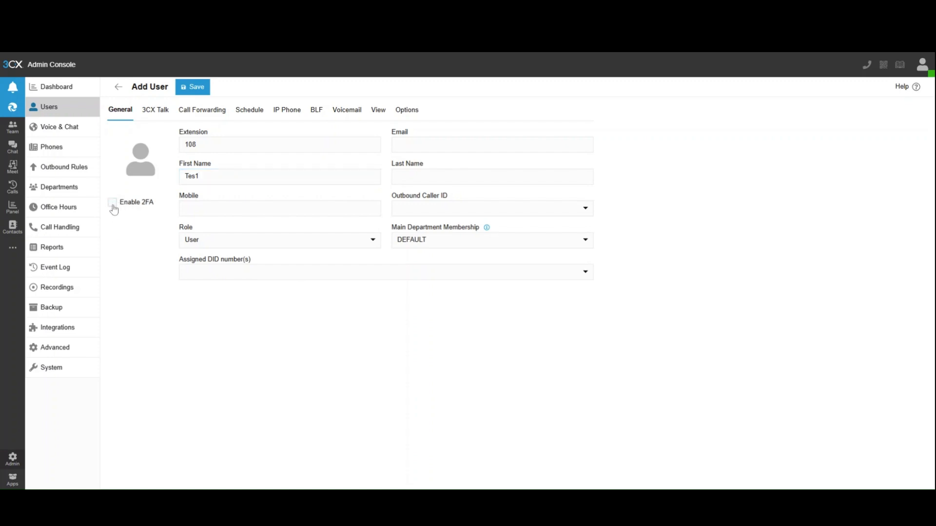
click(113, 204)
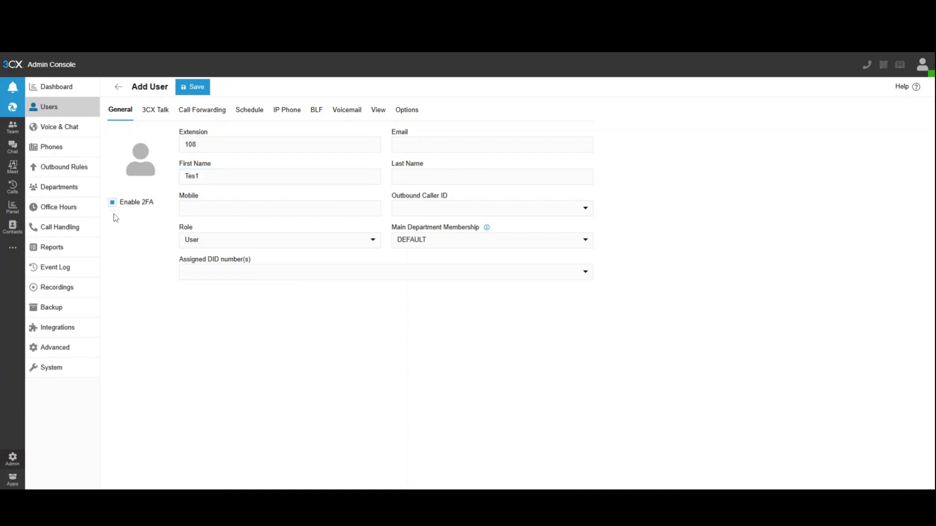
Review the new user's 3CX Talk and Call Forwarding settings, and enable automatically switching status to Available during office hours.
click(155, 110)
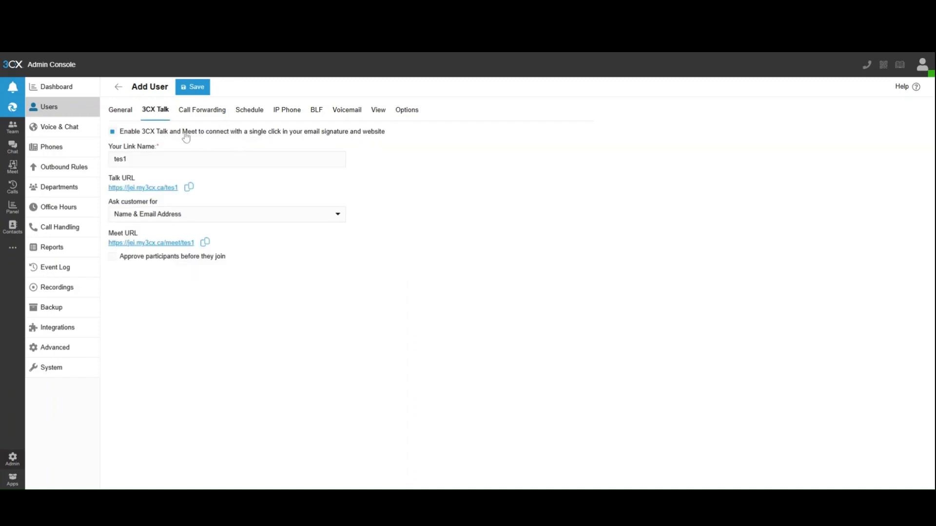
click(203, 112)
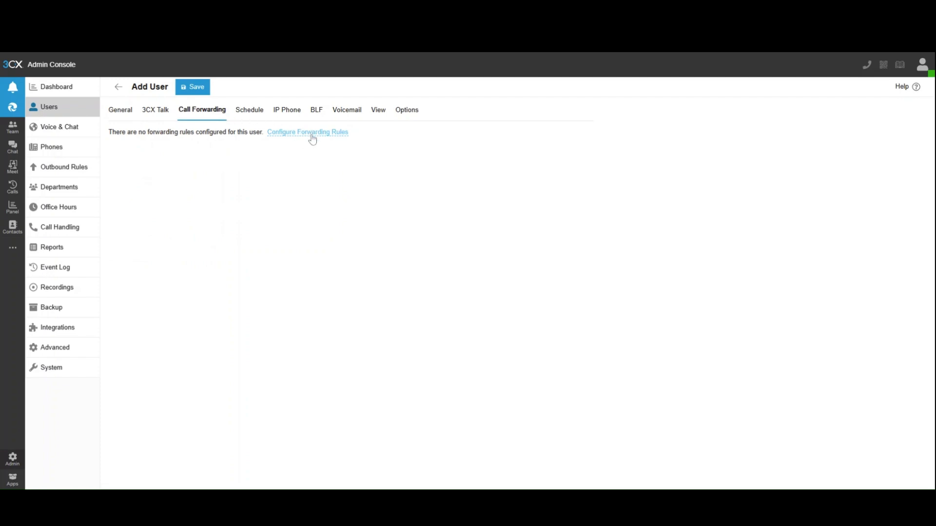
click(238, 112)
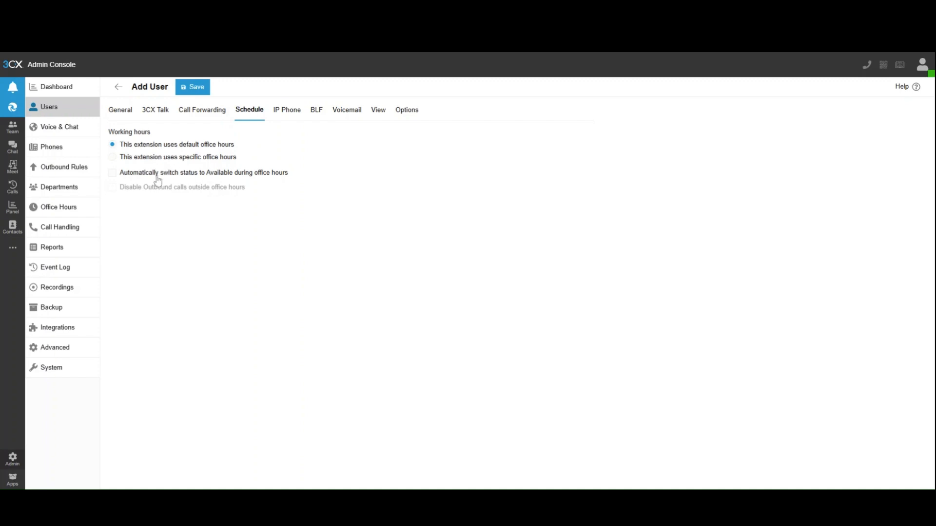
click(277, 113)
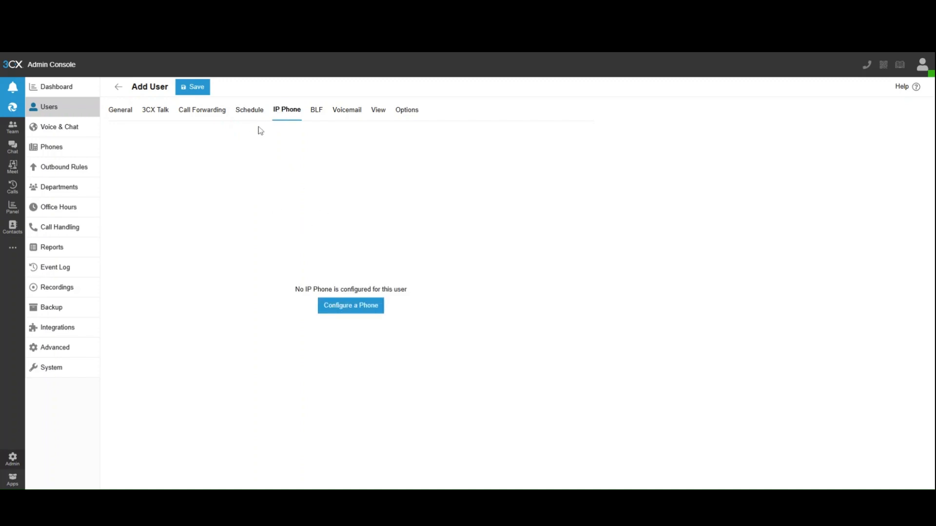
click(250, 112)
click(152, 175)
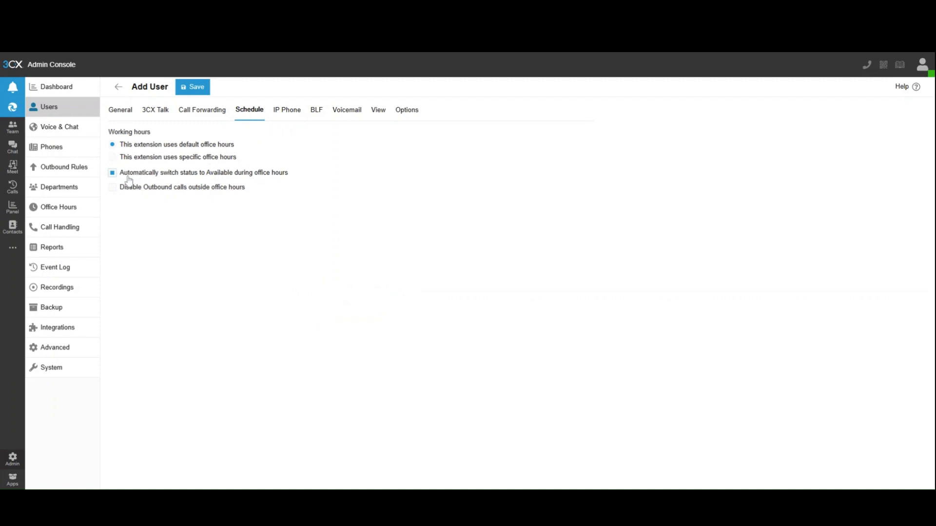
click(289, 121)
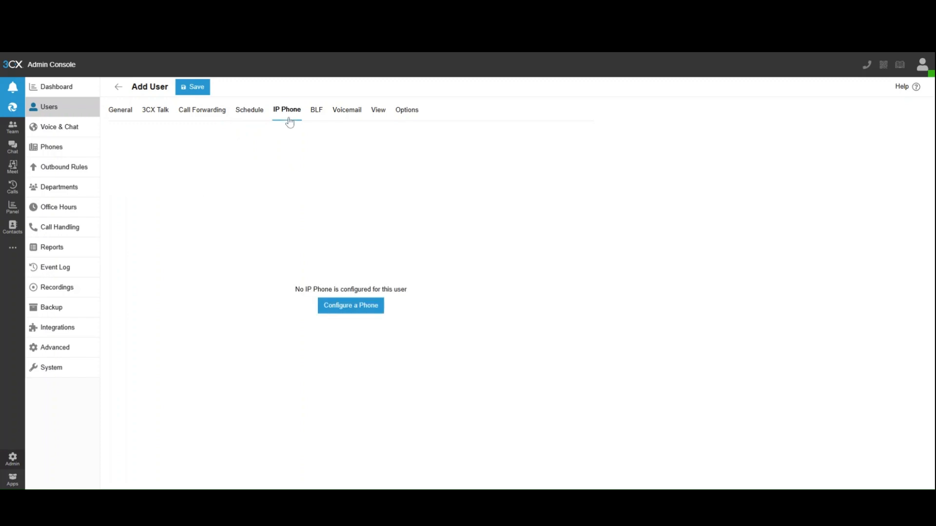
click(246, 121)
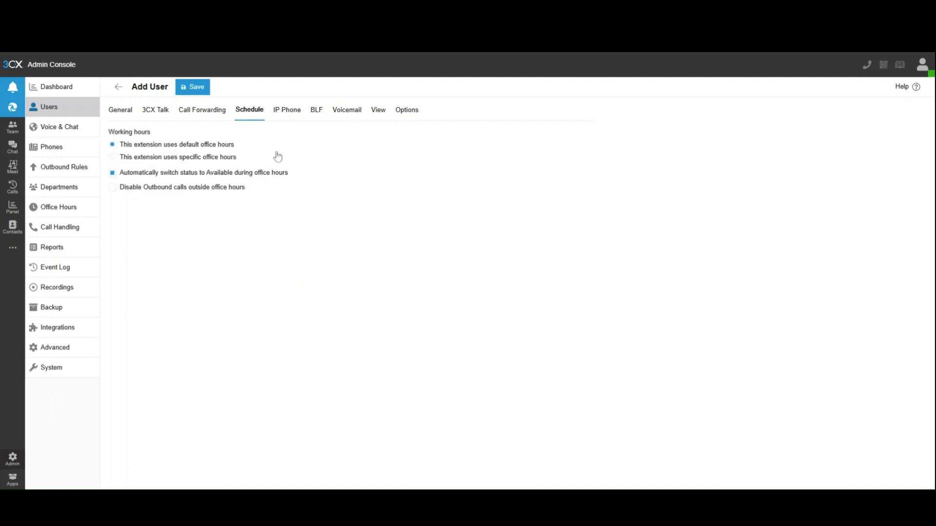
Try configuring an IP phone for the user with the Yealink T44U model, closing the setup without entering a MAC address.
click(287, 115)
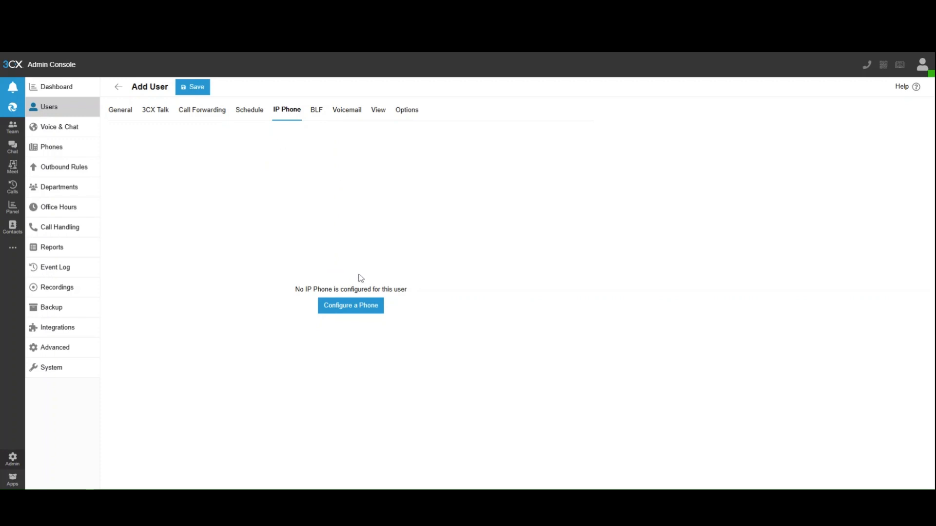
click(354, 306)
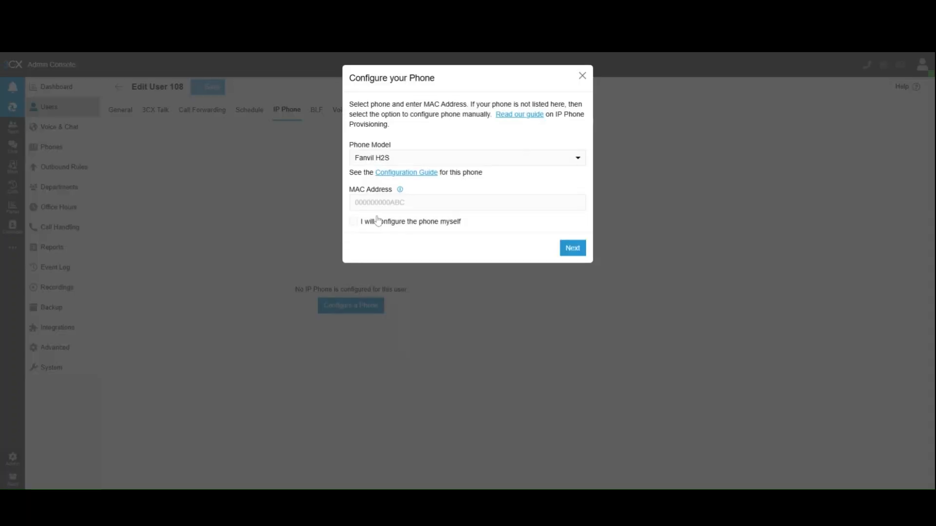
click(467, 159)
scroll(440, 227, down, 10)
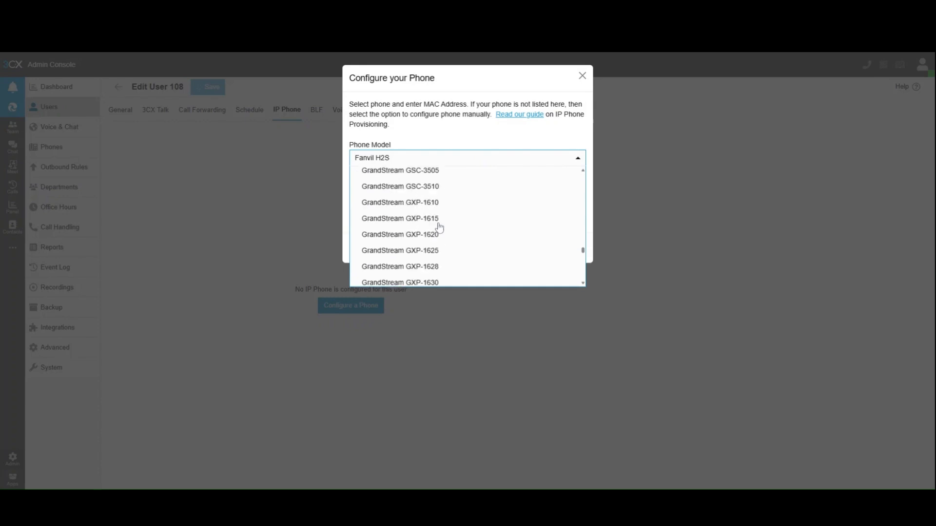
scroll(439, 228, down, 12)
scroll(440, 227, up, 20)
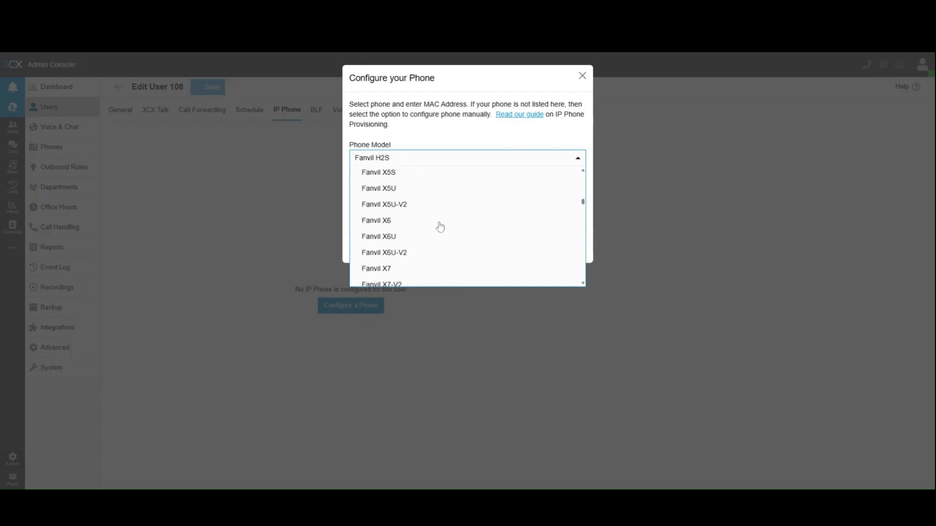
scroll(440, 227, up, 15)
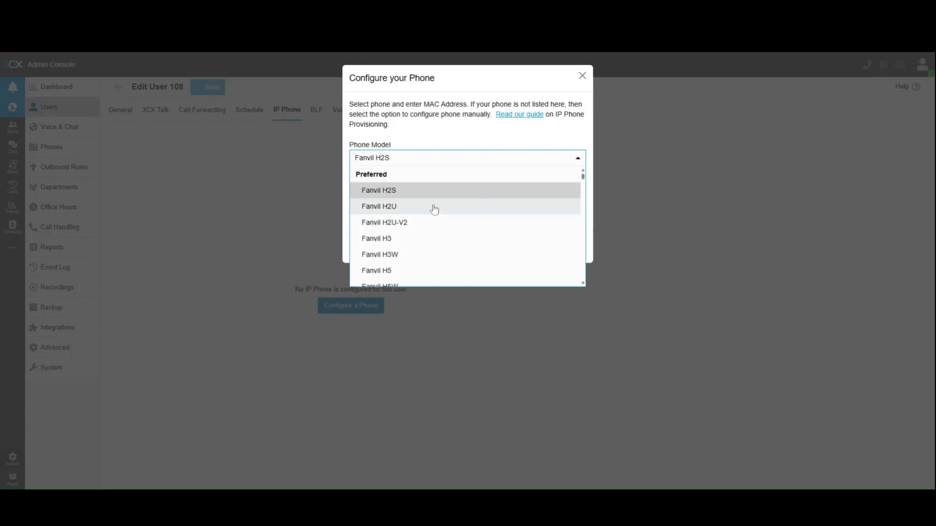
scroll(427, 228, down, 20)
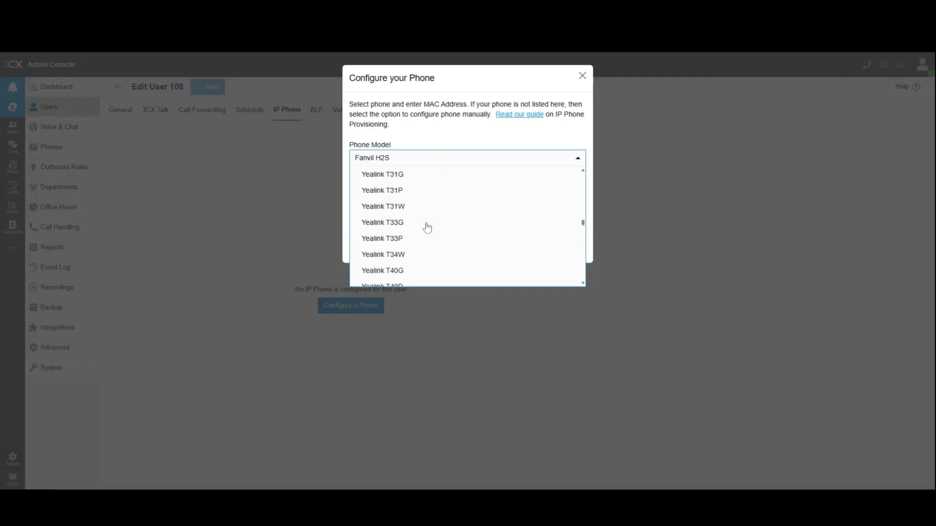
scroll(401, 236, up, 12)
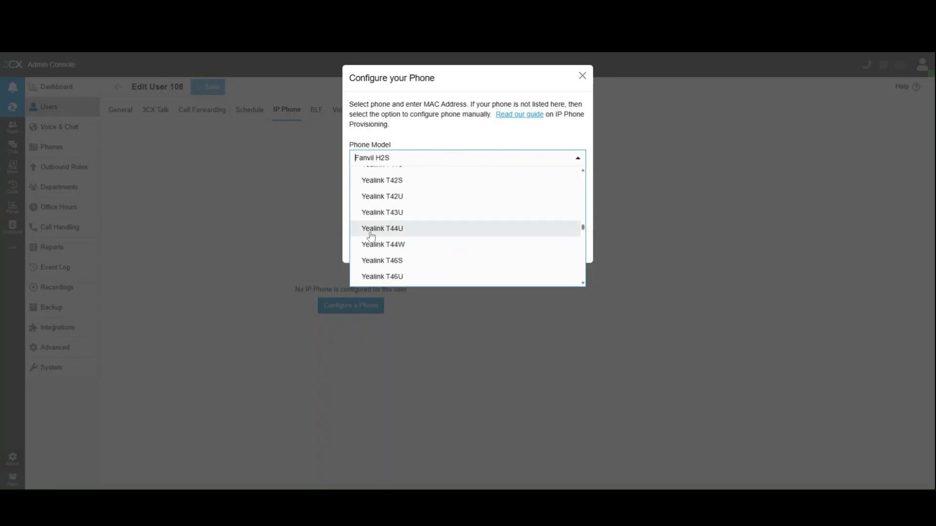
click(370, 227)
click(495, 187)
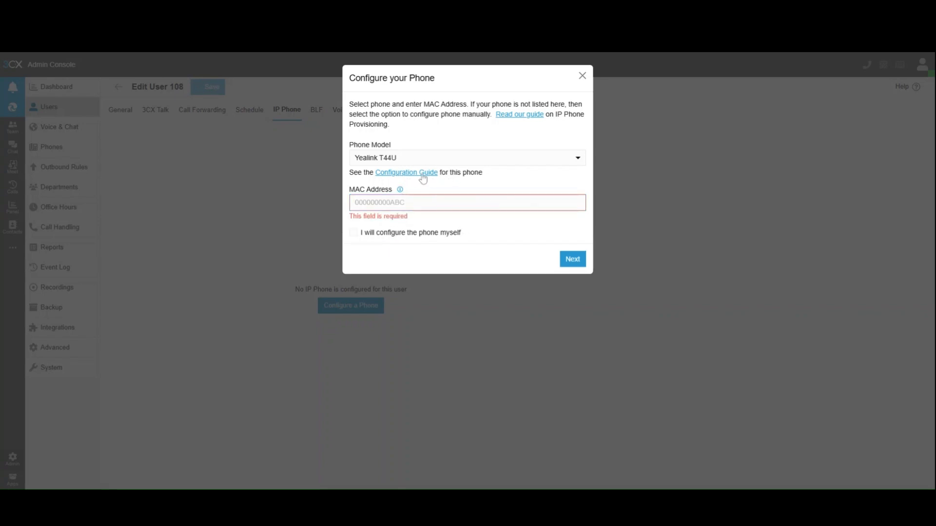
click(582, 76)
Review the key types available for the new user's BLF position 1 without changing it.
click(321, 116)
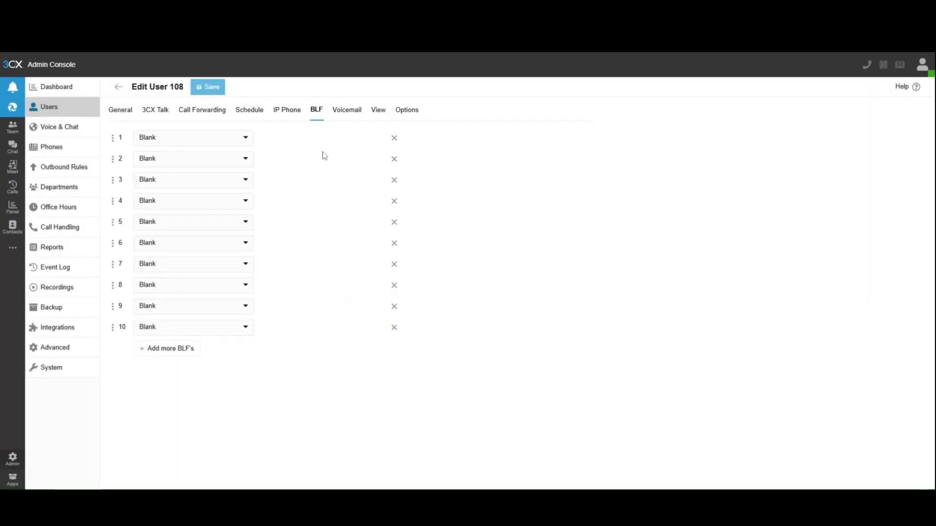
click(222, 145)
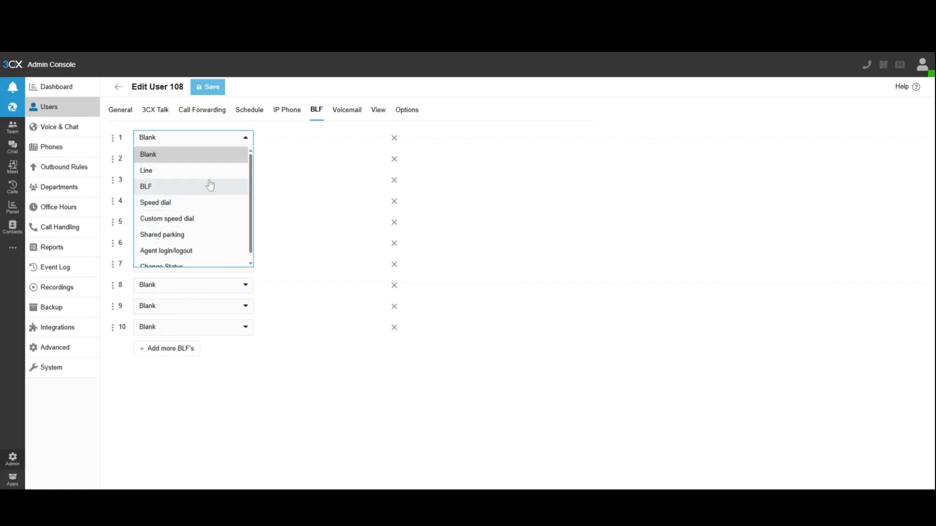
click(339, 152)
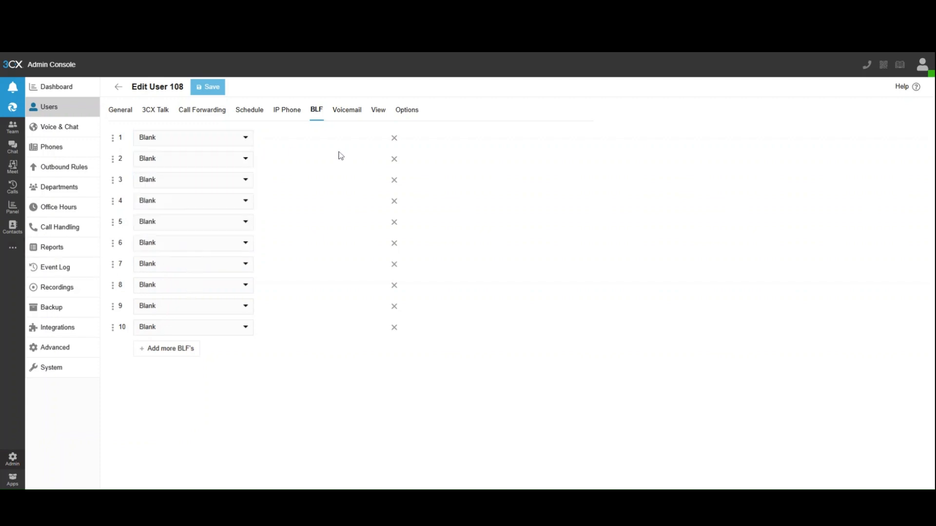
Set the user's voicemail Read Date/Time option to Read in 24 Hour Format and keep the default greeting.
click(347, 117)
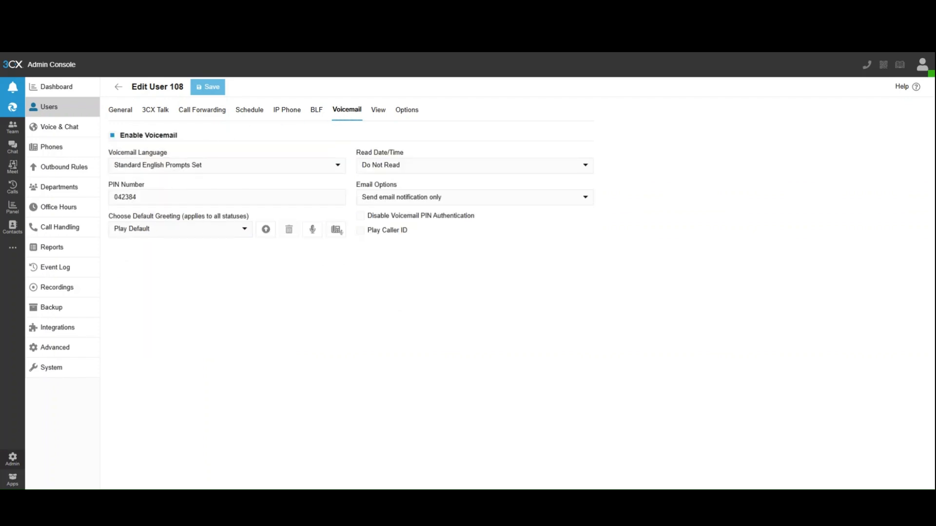
key(ctrl+a)
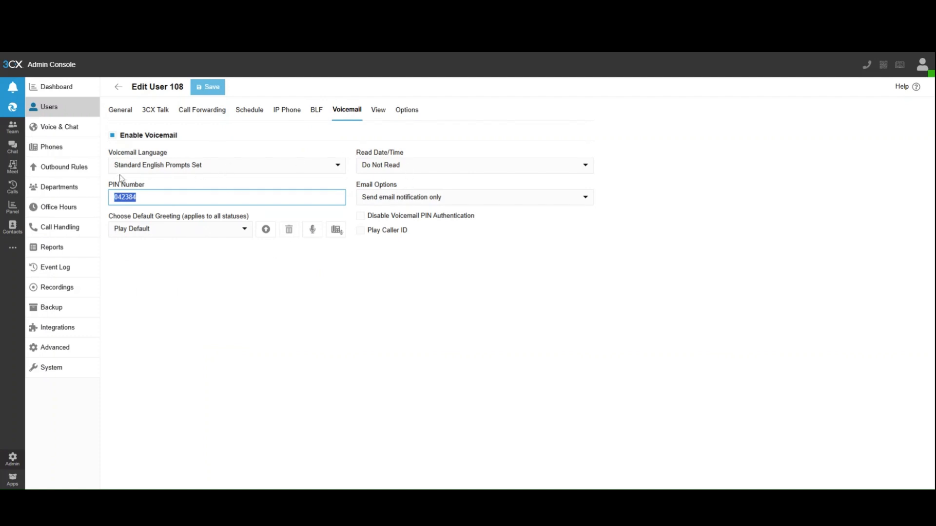
click(438, 171)
click(424, 214)
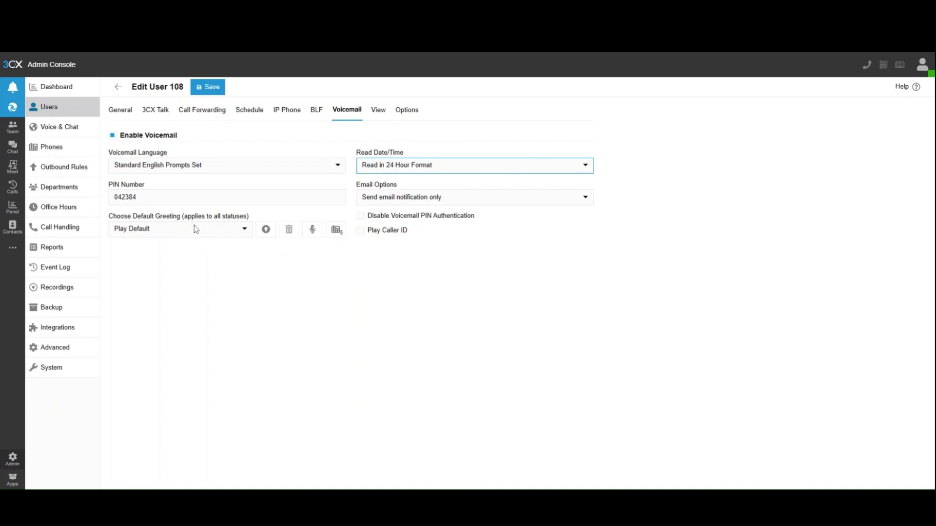
click(226, 233)
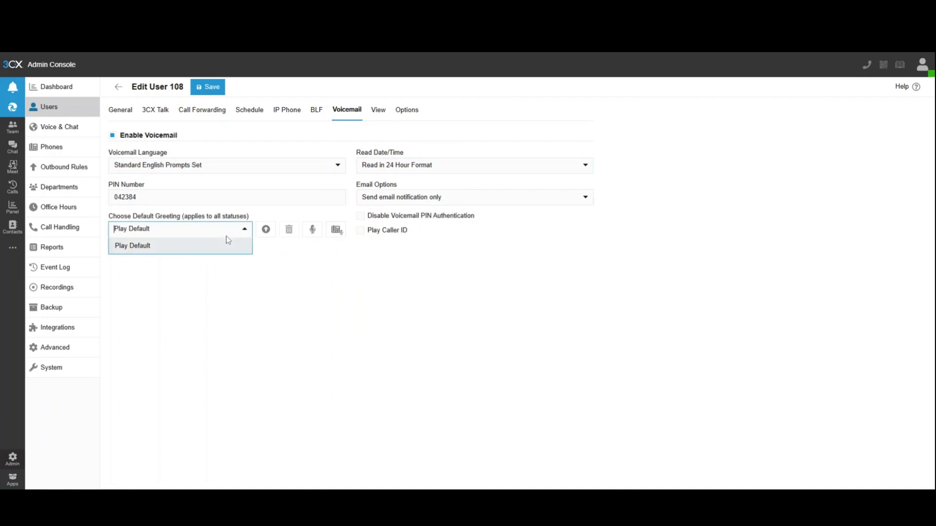
click(279, 259)
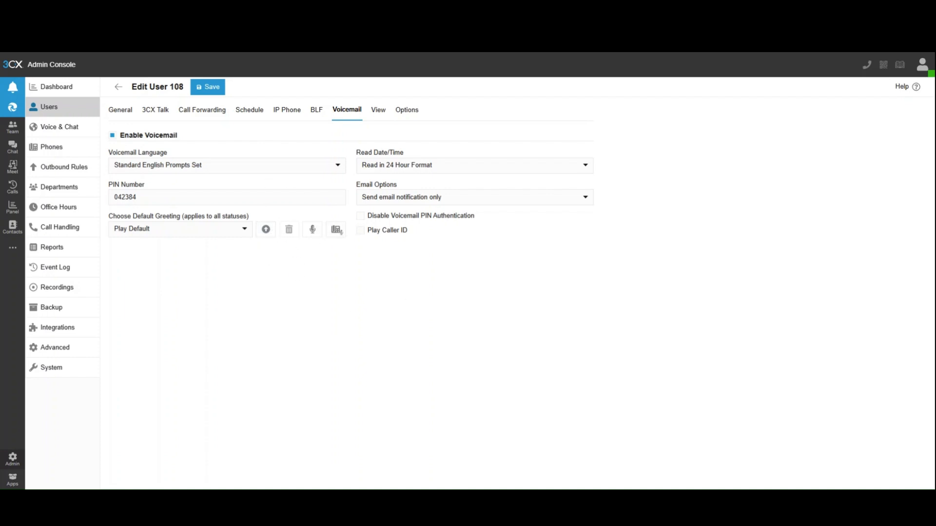
Review the user's department view rights, the call recording and restriction options, and the general details.
click(379, 113)
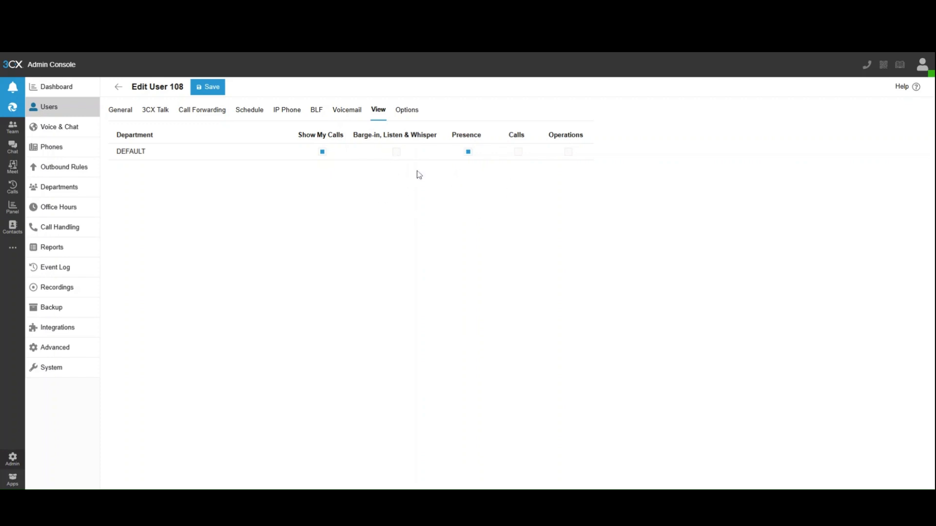
click(396, 152)
click(398, 153)
click(404, 114)
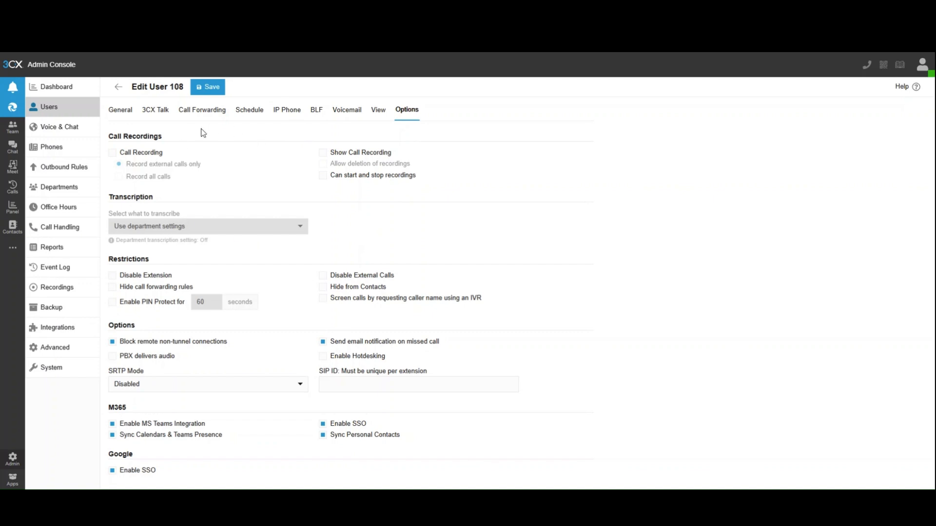
click(336, 115)
click(122, 113)
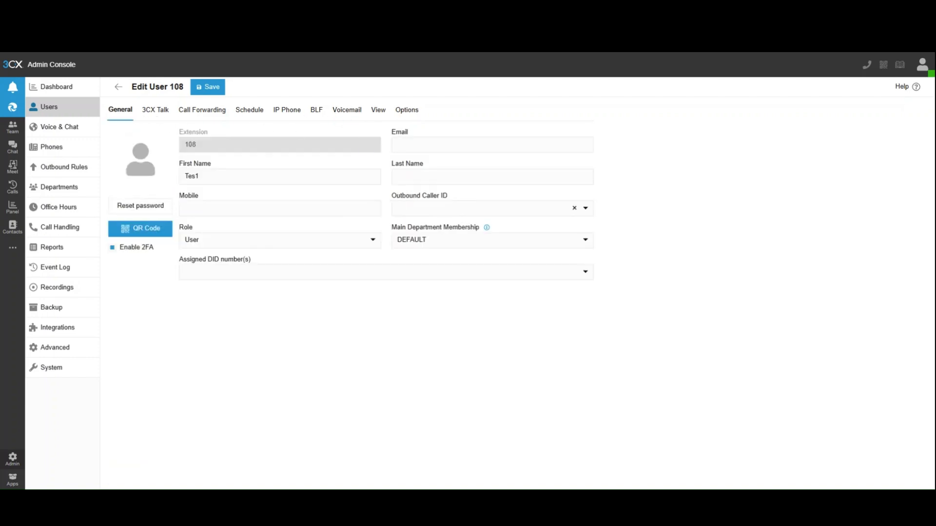
Set the user's voicemail email option to No email notification.
click(351, 115)
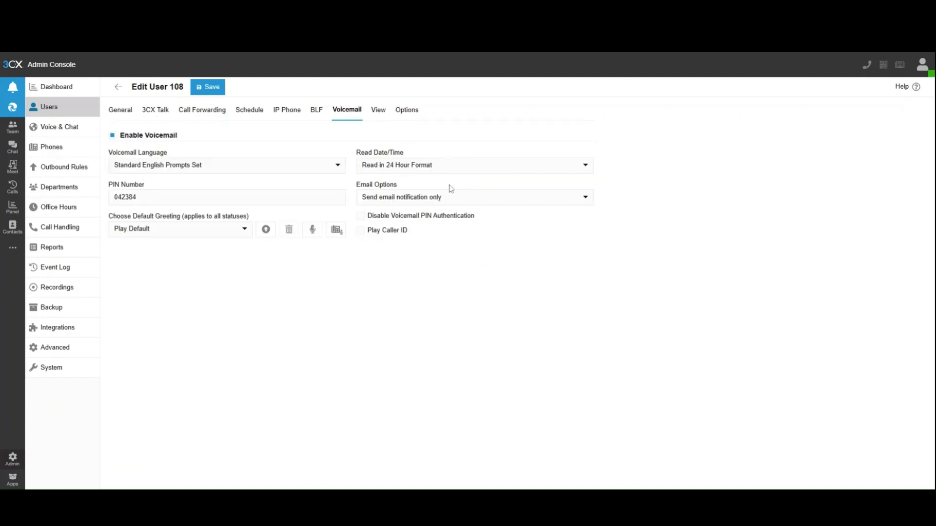
click(430, 201)
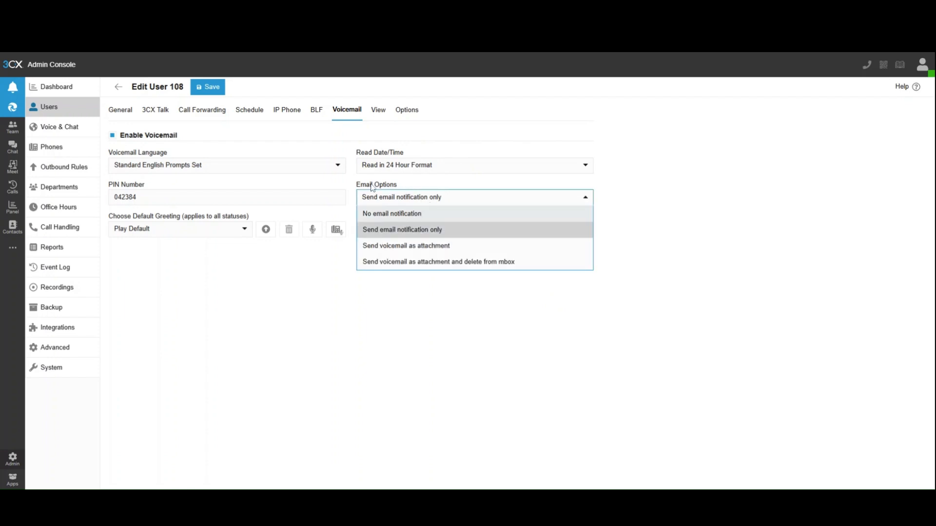
click(389, 215)
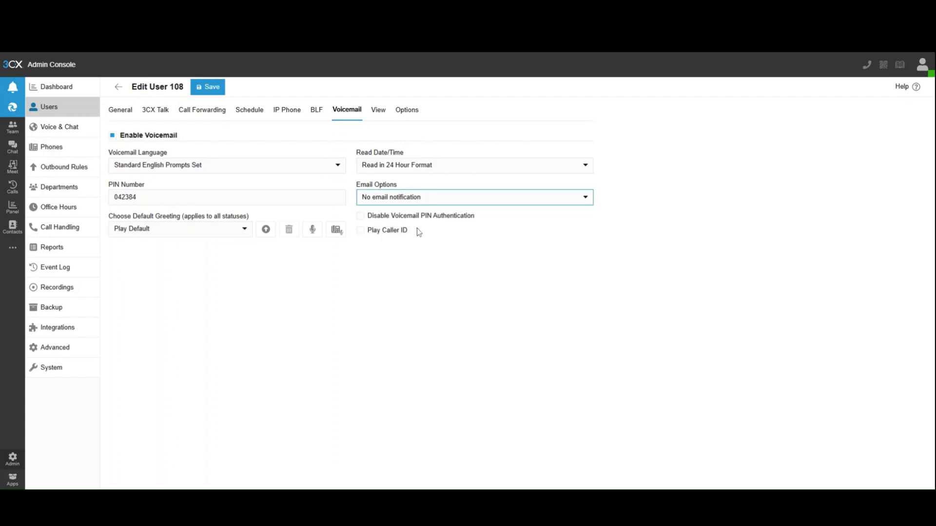
Turn off Send email notification on missed call for the user and save the user.
click(408, 110)
click(329, 343)
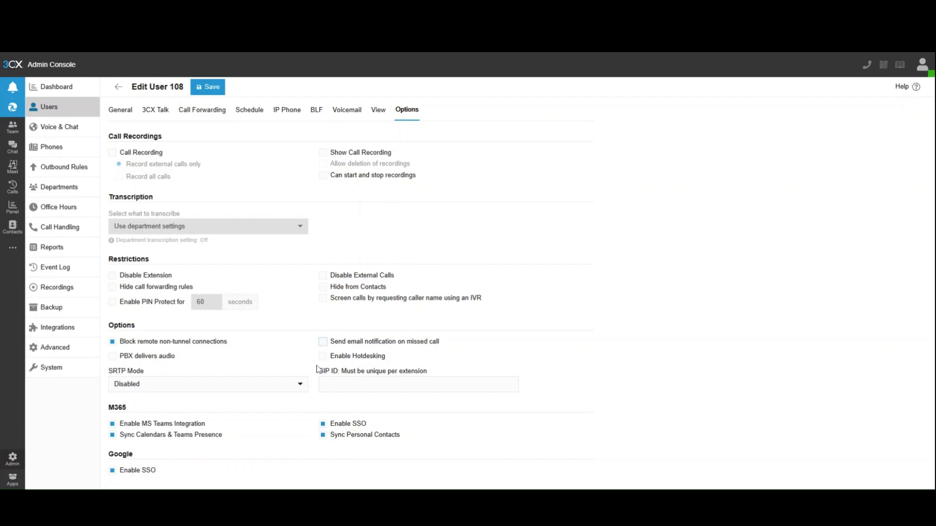
click(169, 362)
click(156, 362)
click(202, 88)
click(214, 91)
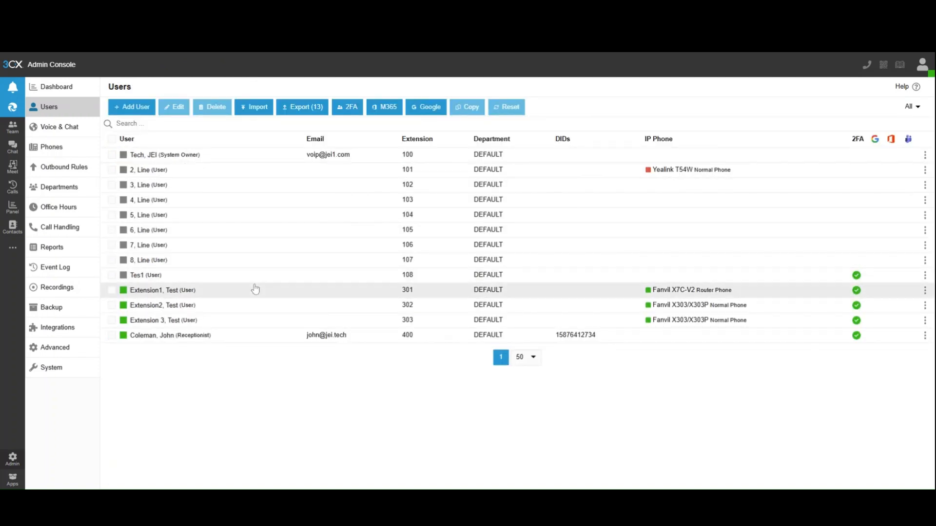
Select the Tes1 user to view the available user actions, and examine the trunks and SBCs under Voice & Chat.
click(111, 275)
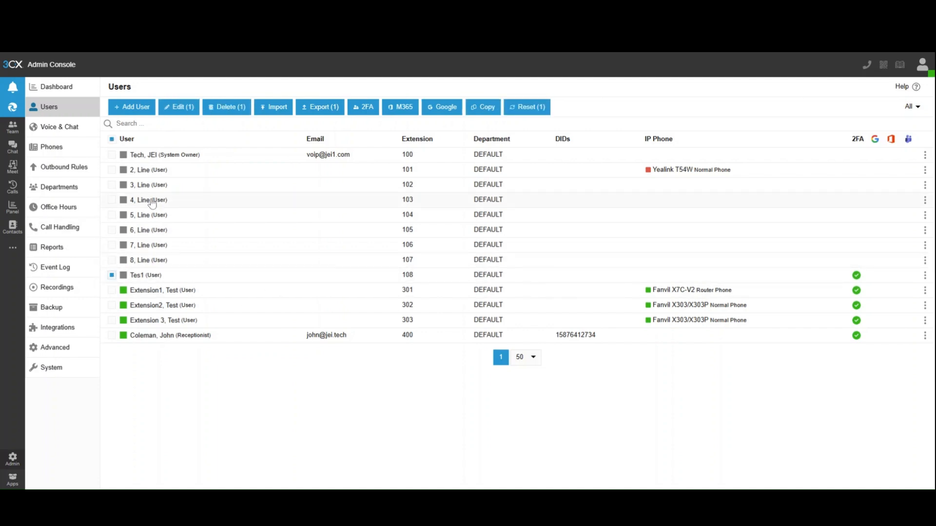
click(70, 130)
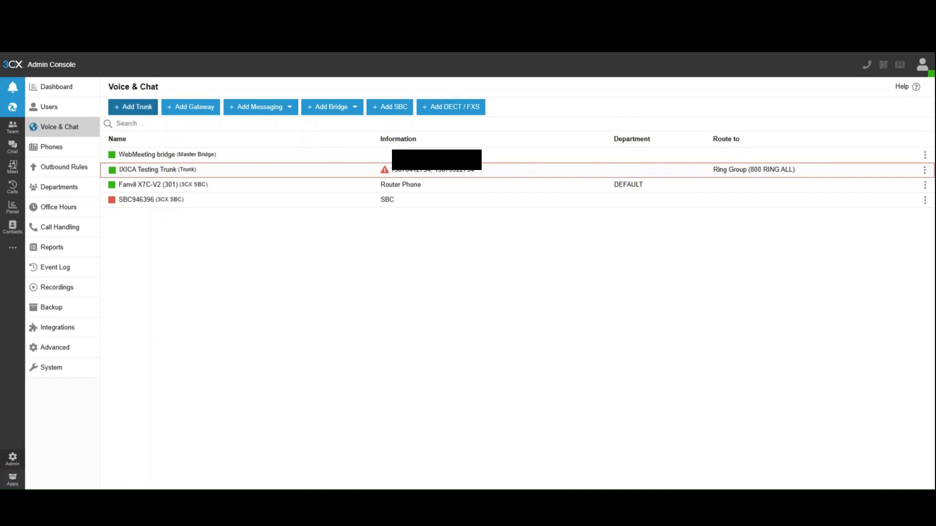
click(73, 232)
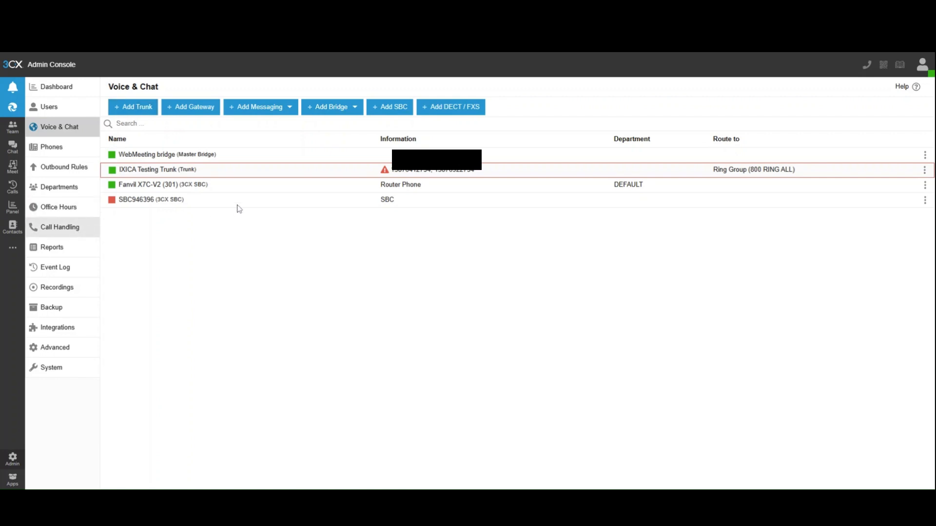
click(64, 134)
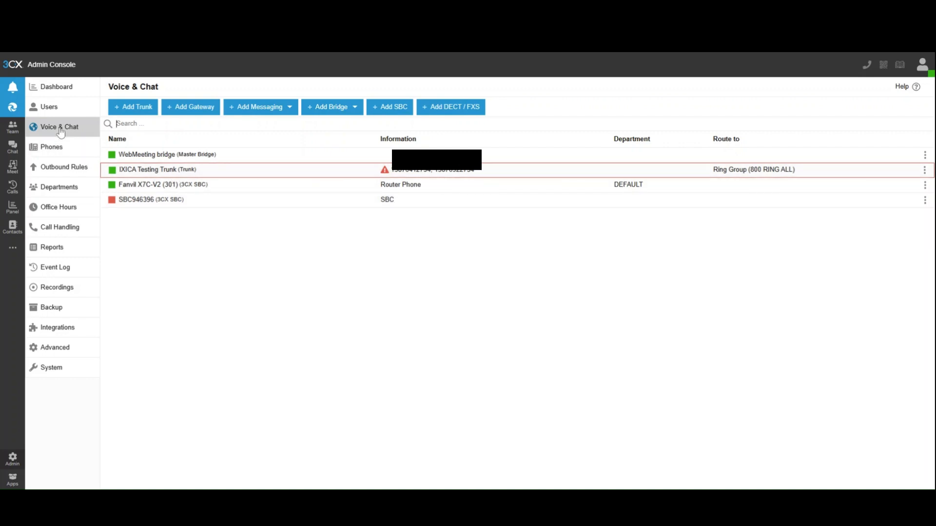
Select the phone of extension 301 on the Phones page and examine its available actions and Auth Info.
click(65, 146)
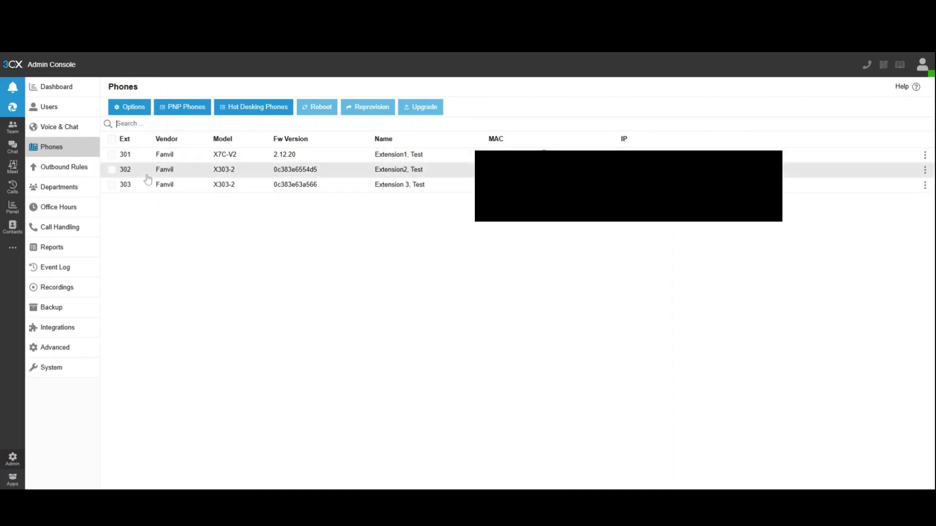
click(126, 156)
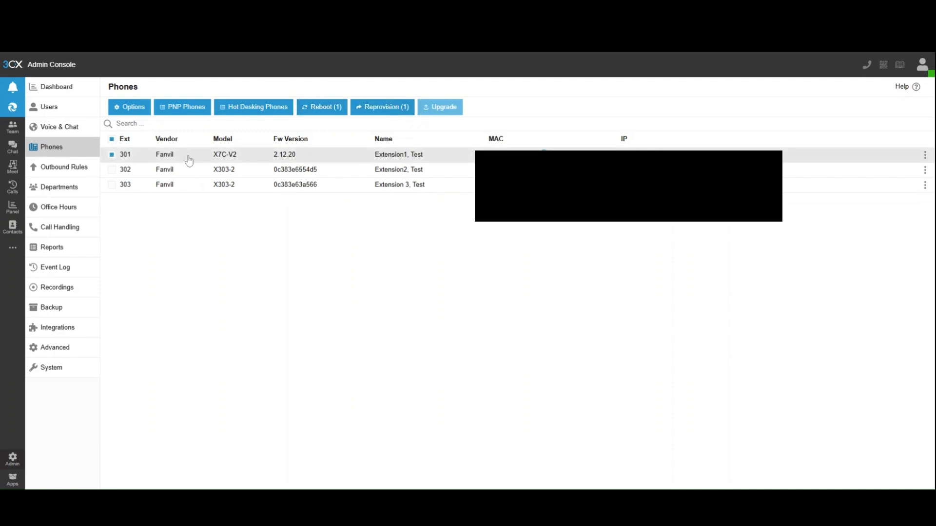
click(924, 161)
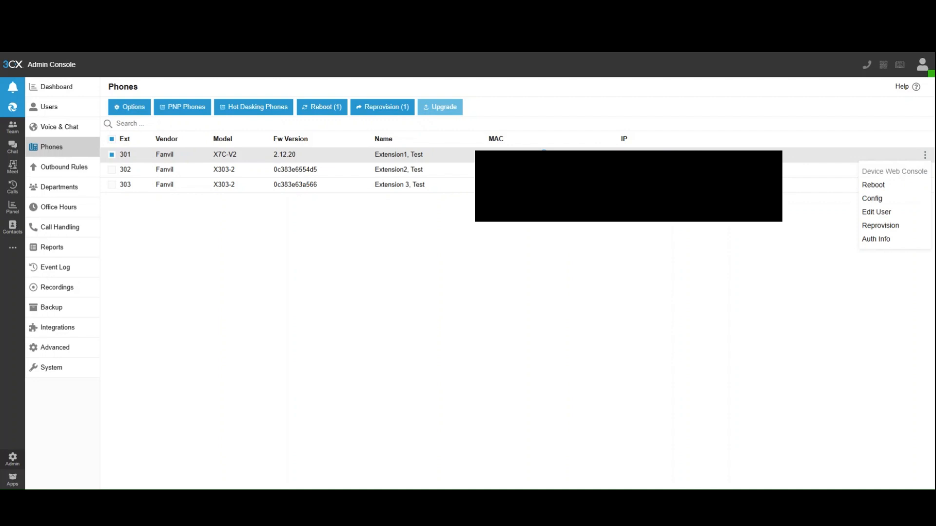
click(876, 239)
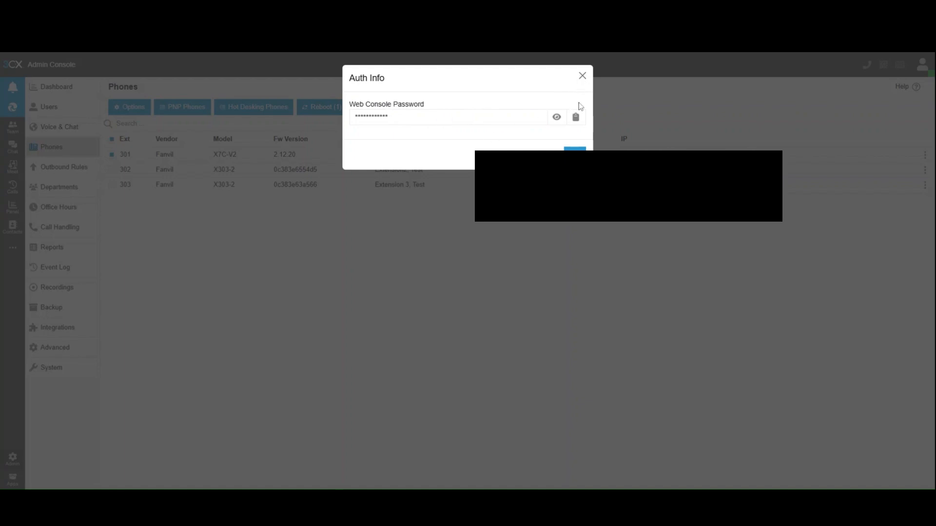
click(688, 103)
click(924, 155)
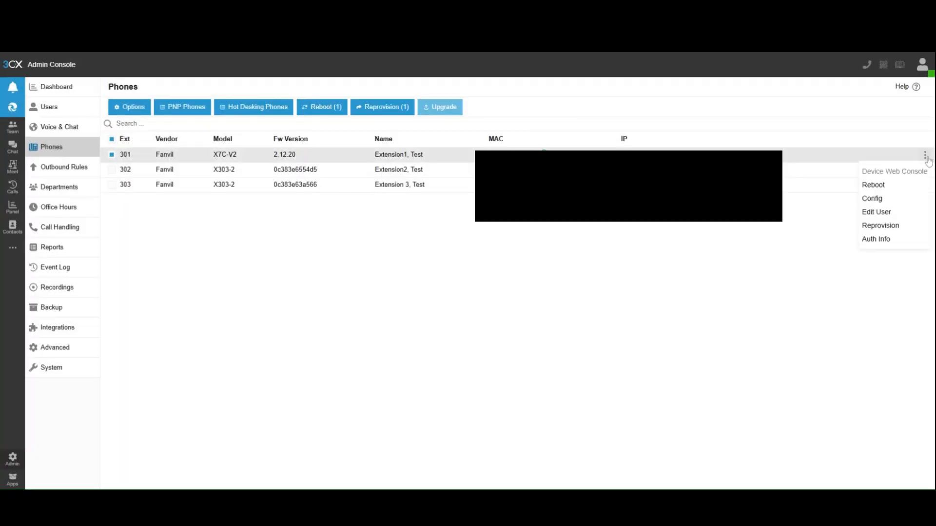
click(427, 271)
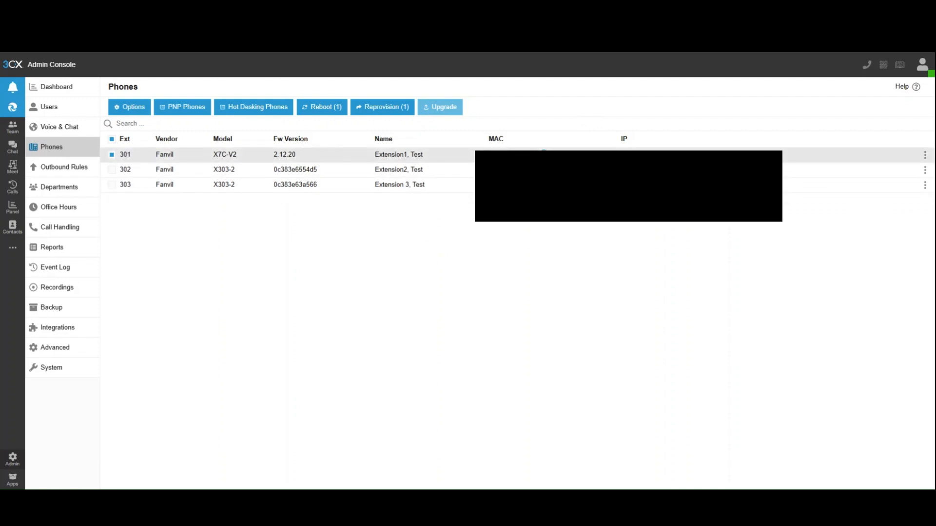
Examine the General Outbound rule's number length, department and route settings, then return to the outbound rules.
click(63, 168)
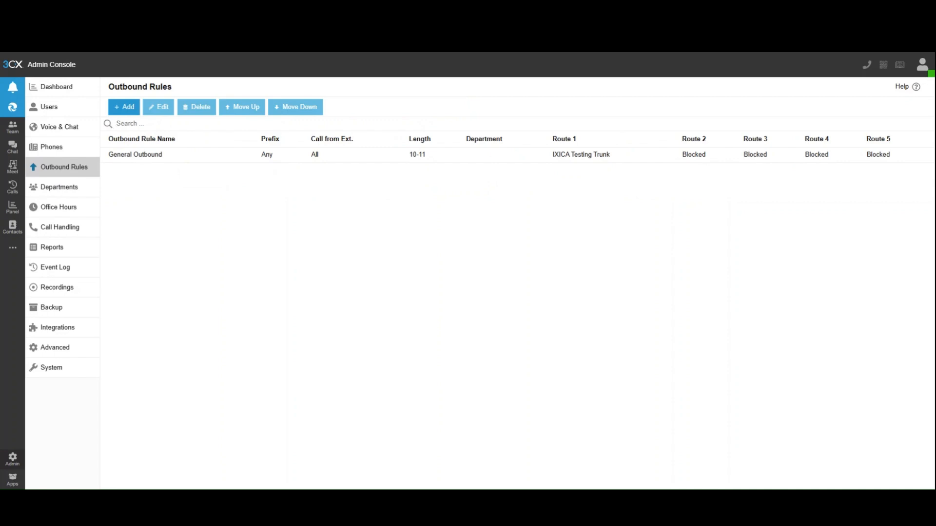
click(155, 155)
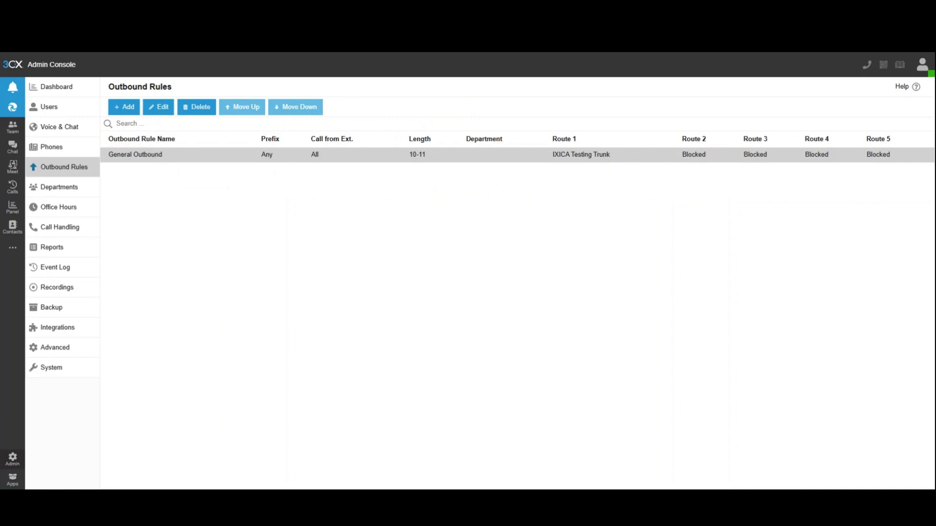
click(165, 105)
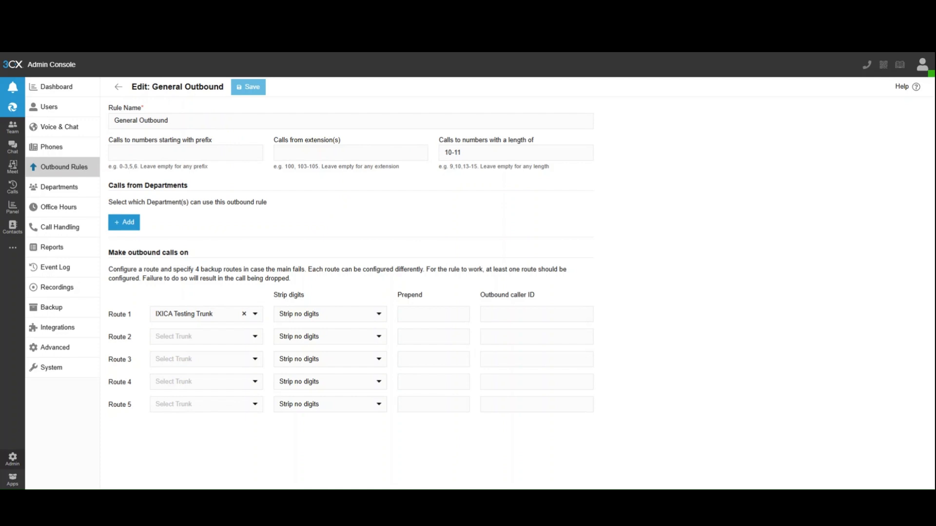
drag(444, 152, 461, 152)
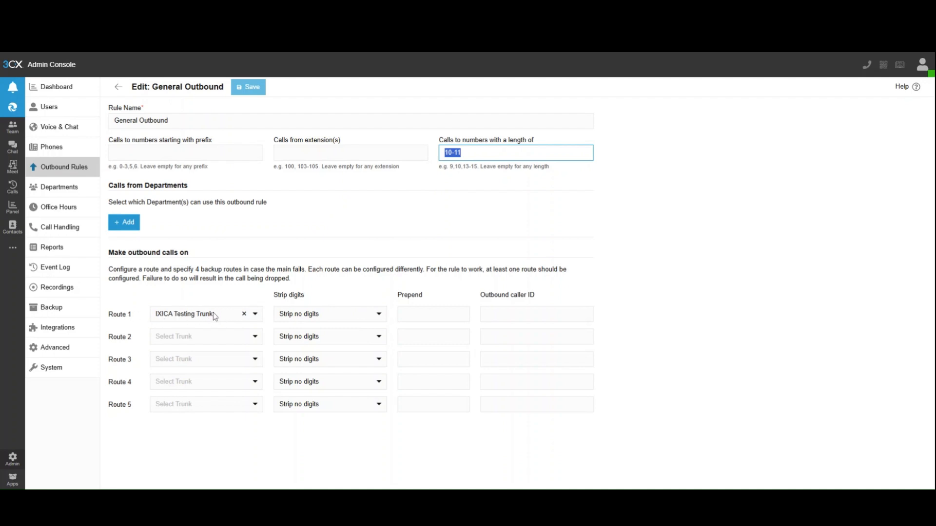
click(118, 87)
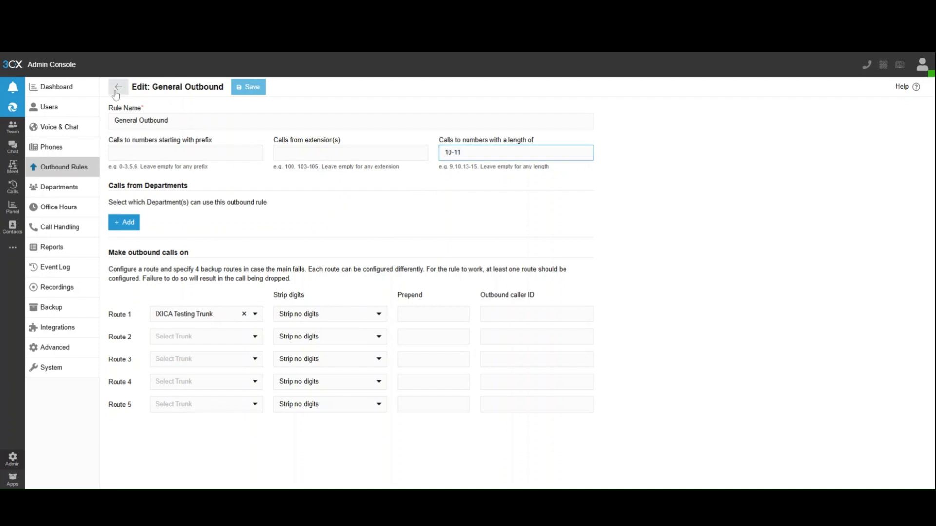
Review the departments and the settings for adding a new department, leaving without creating one.
click(88, 188)
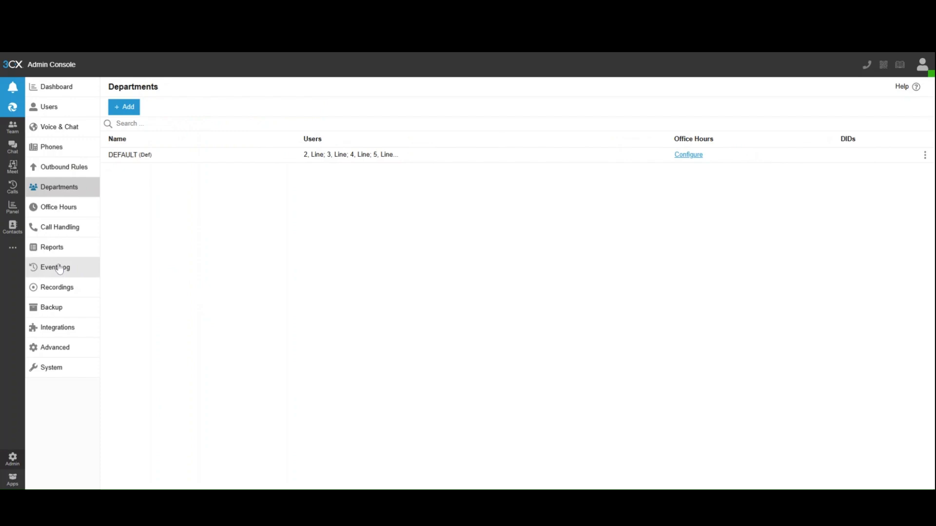
click(127, 107)
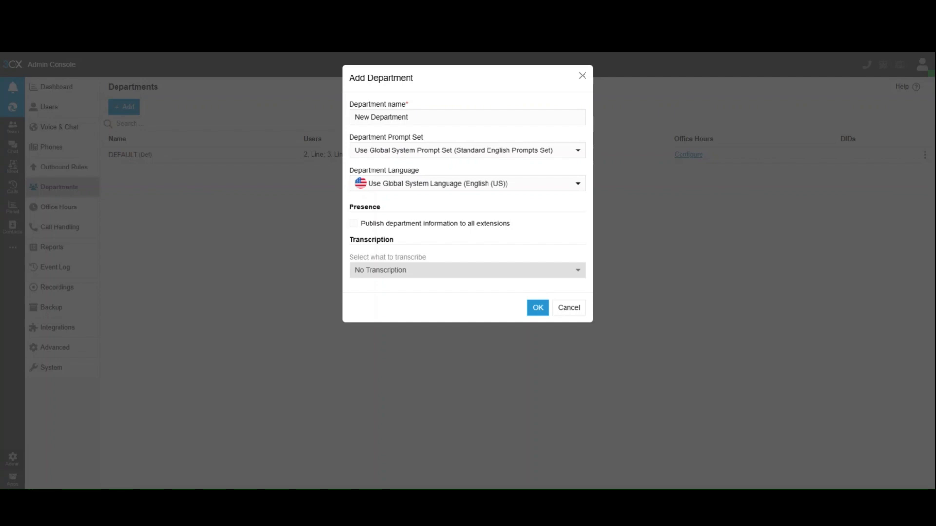
click(575, 314)
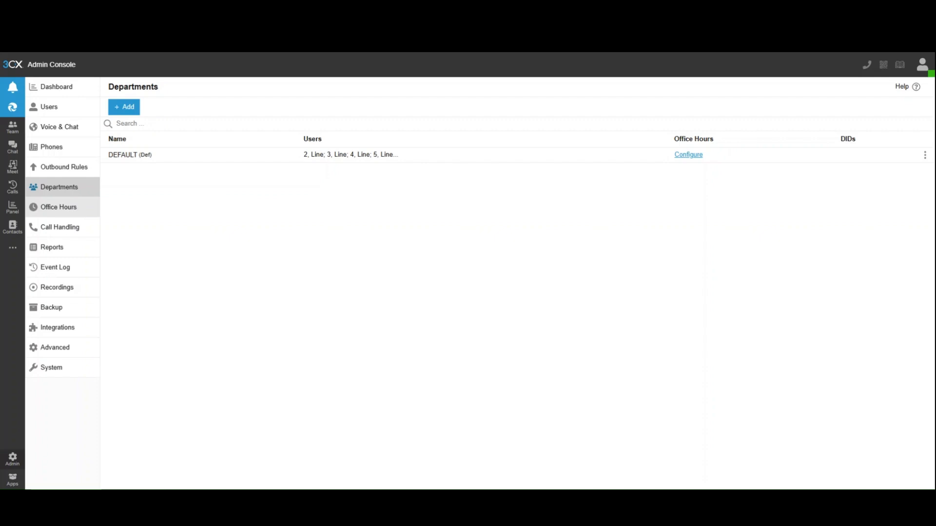
Add Monday office hours of 9:00 AM to 6:00 PM for the DEFAULT department and extend them to the whole day.
click(78, 208)
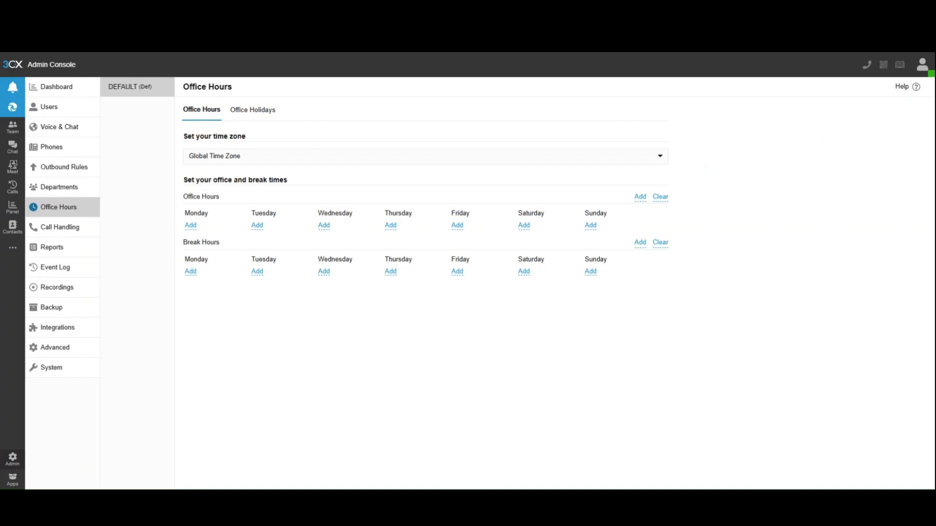
click(190, 226)
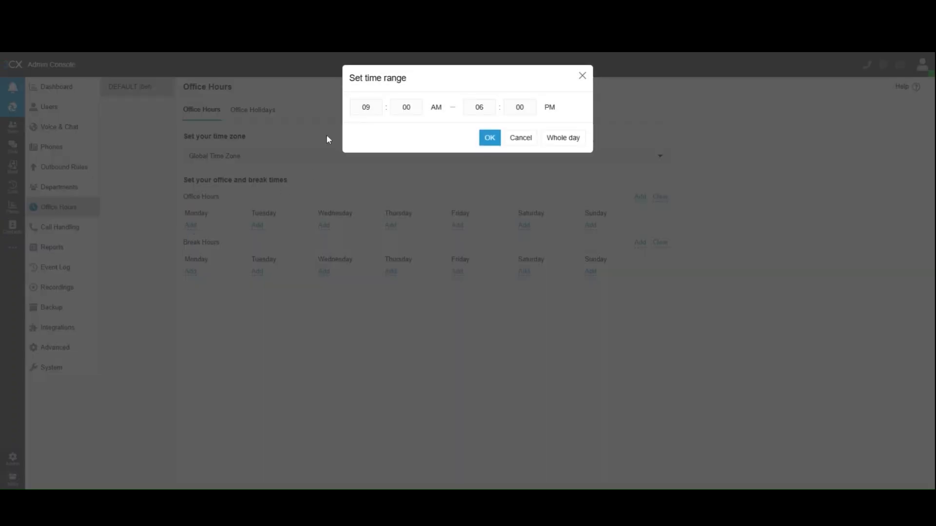
click(490, 138)
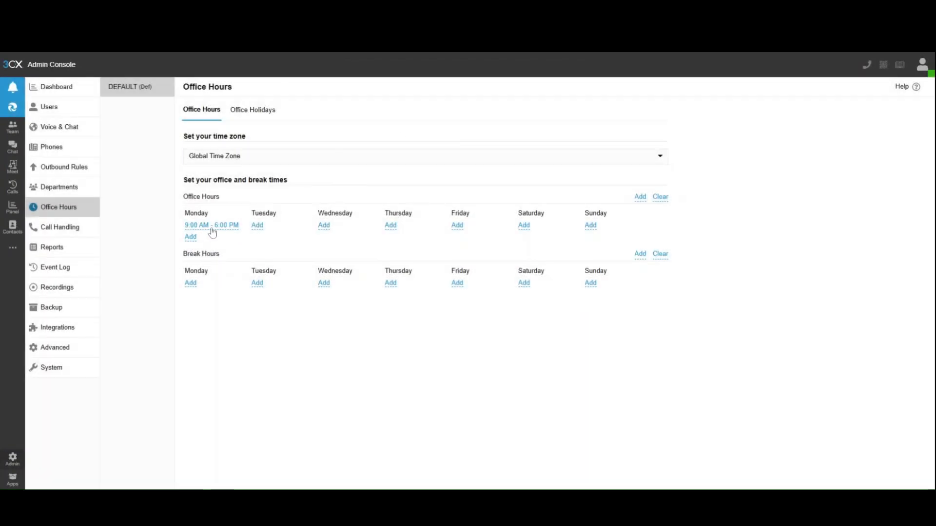
click(191, 237)
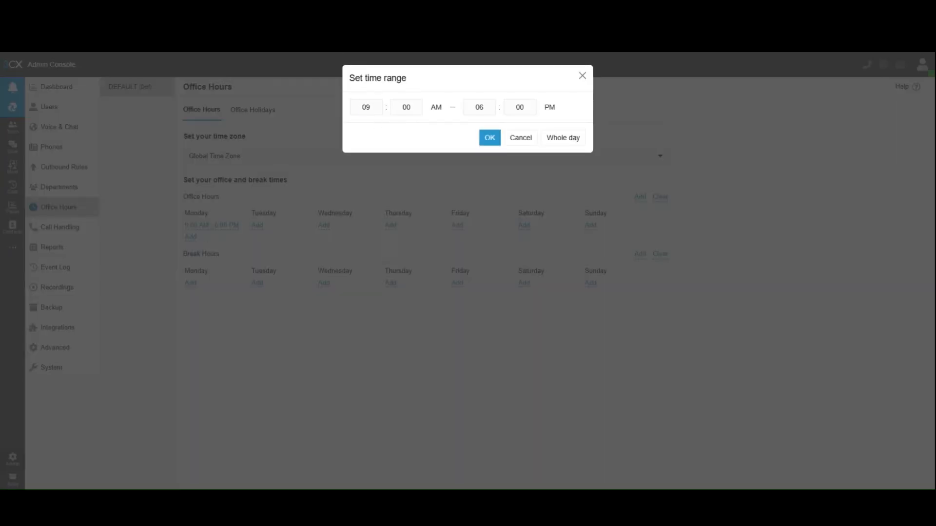
click(559, 140)
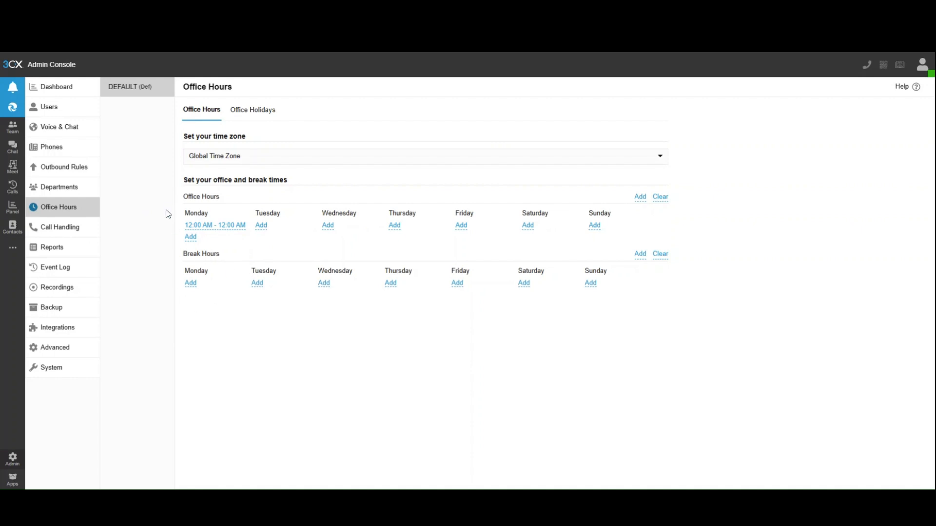
Examine the day type and prompt options for a new office holiday, and close the holiday configuration without saving.
click(253, 112)
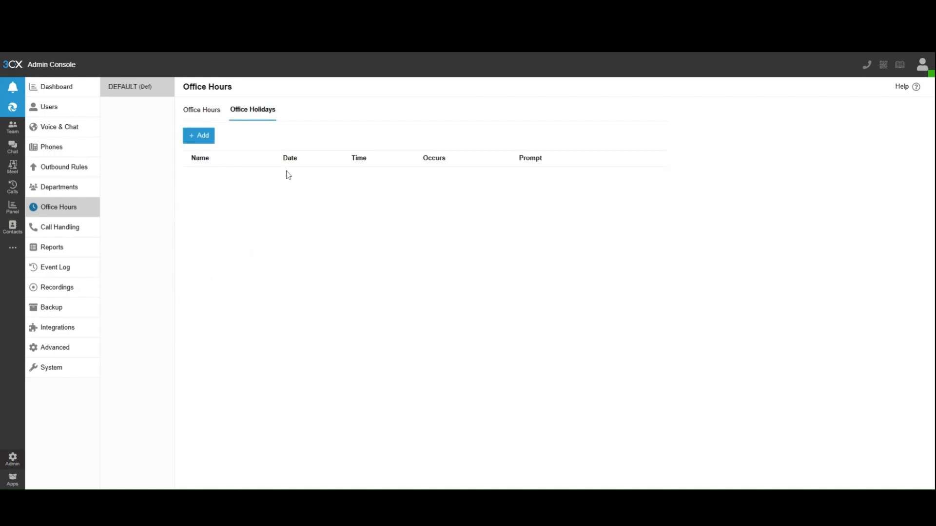
click(209, 139)
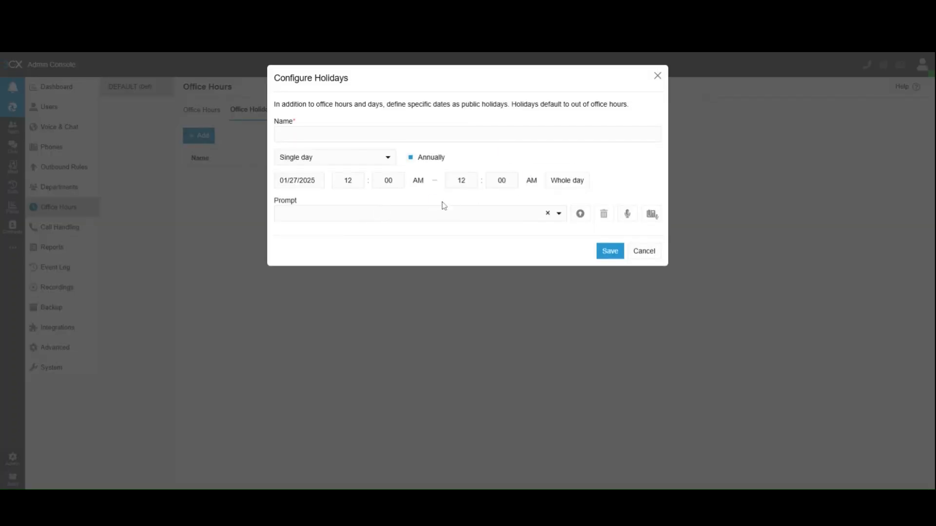
click(441, 215)
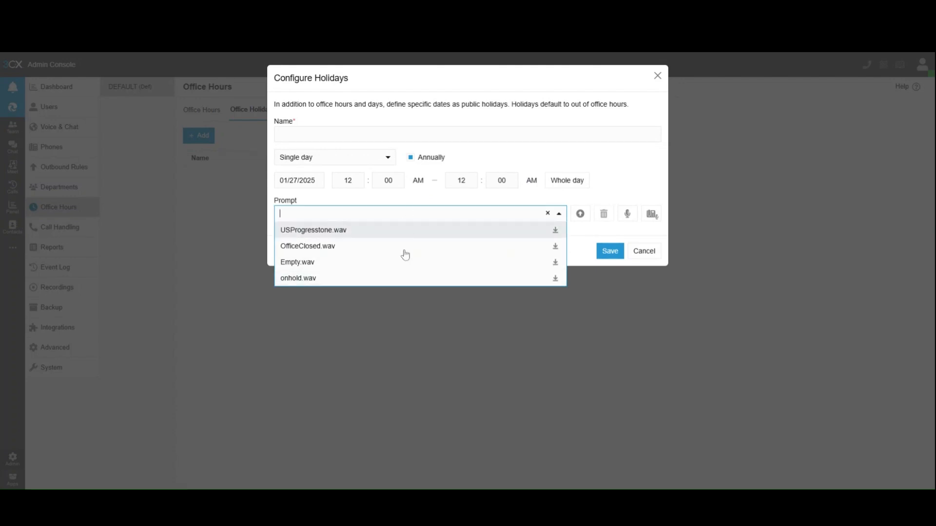
click(513, 156)
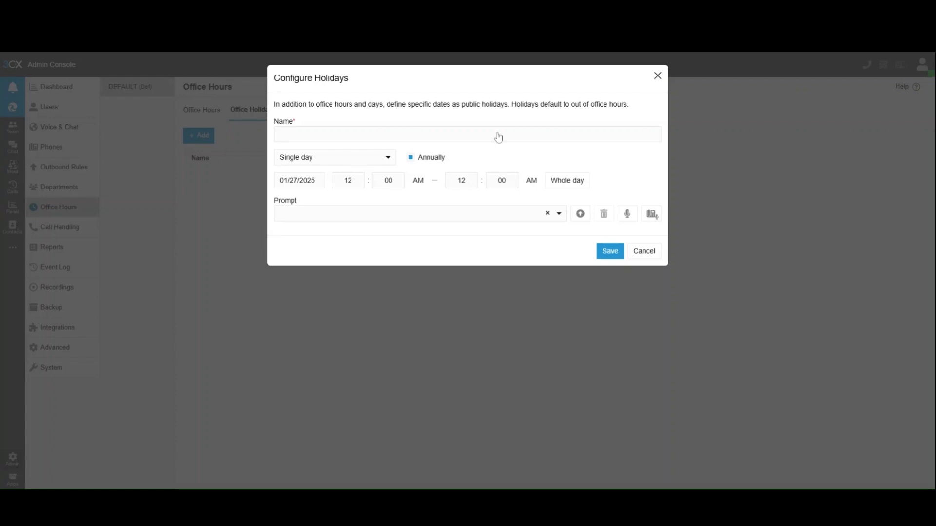
click(409, 217)
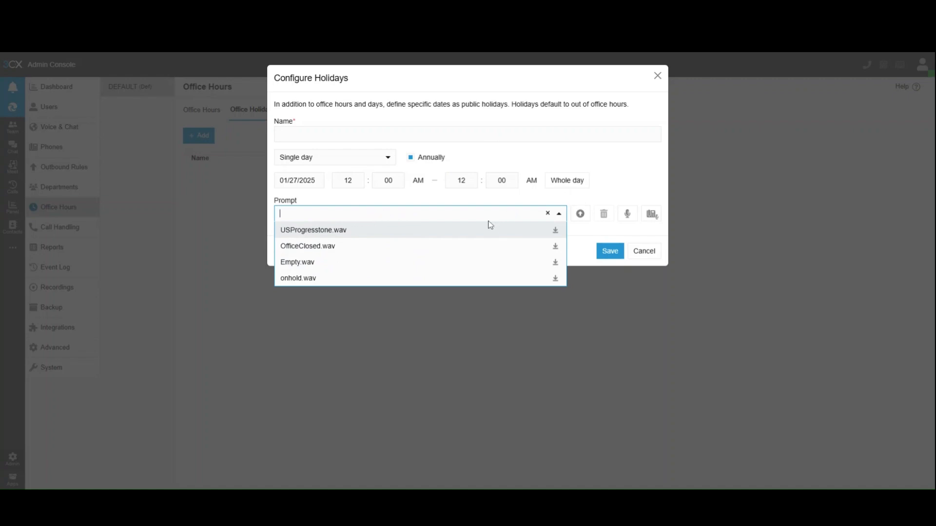
click(380, 160)
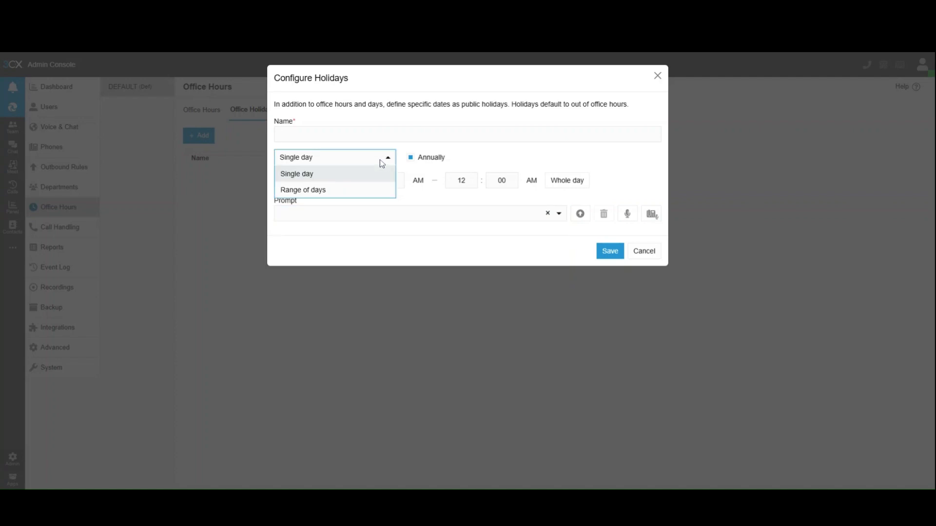
click(381, 162)
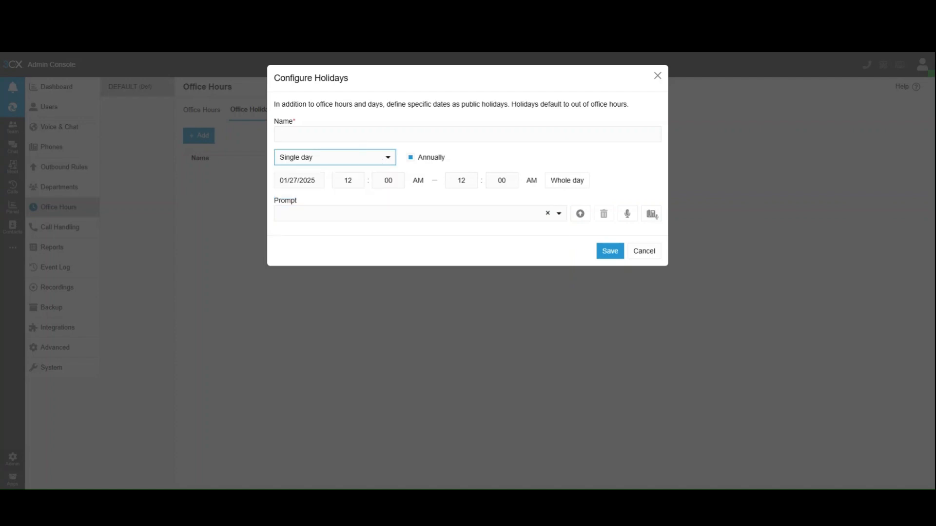
click(423, 215)
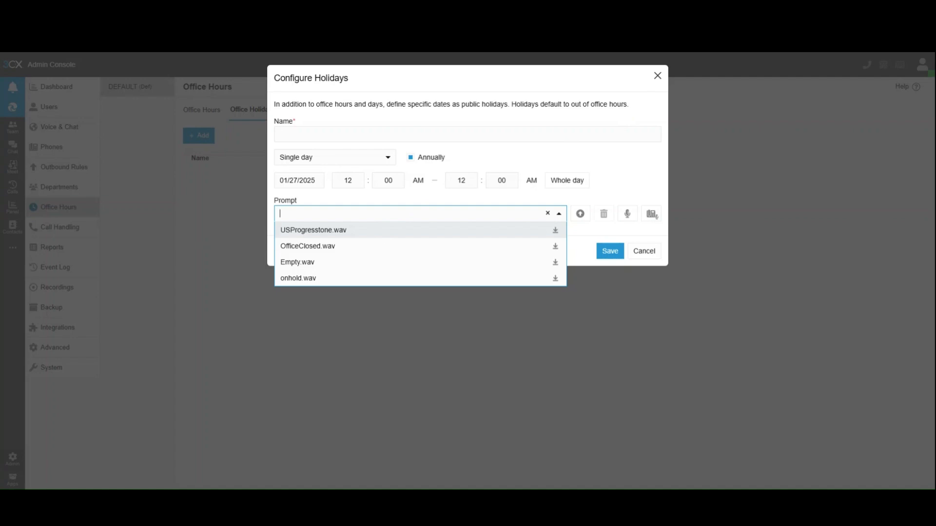
click(658, 77)
click(657, 77)
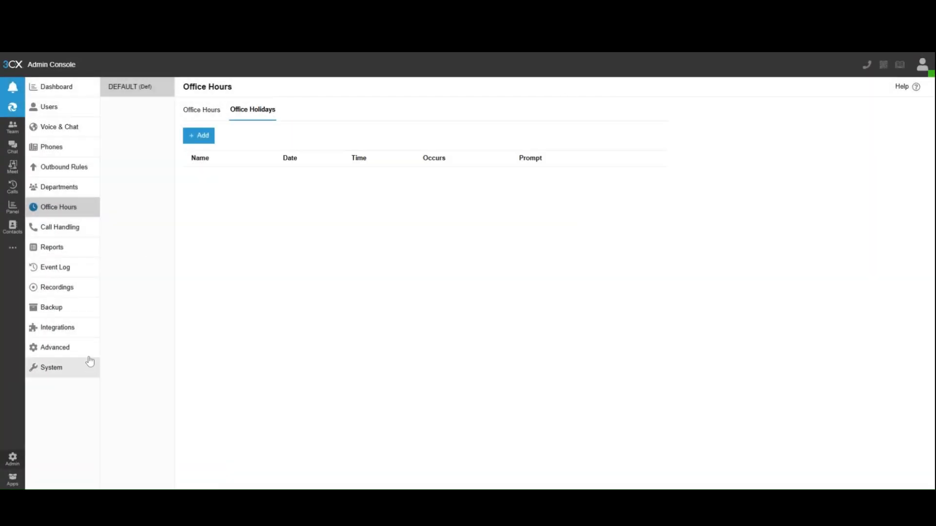
Open the RING ALL ring group under Call Handling and assign it to the DEFAULT department.
click(74, 231)
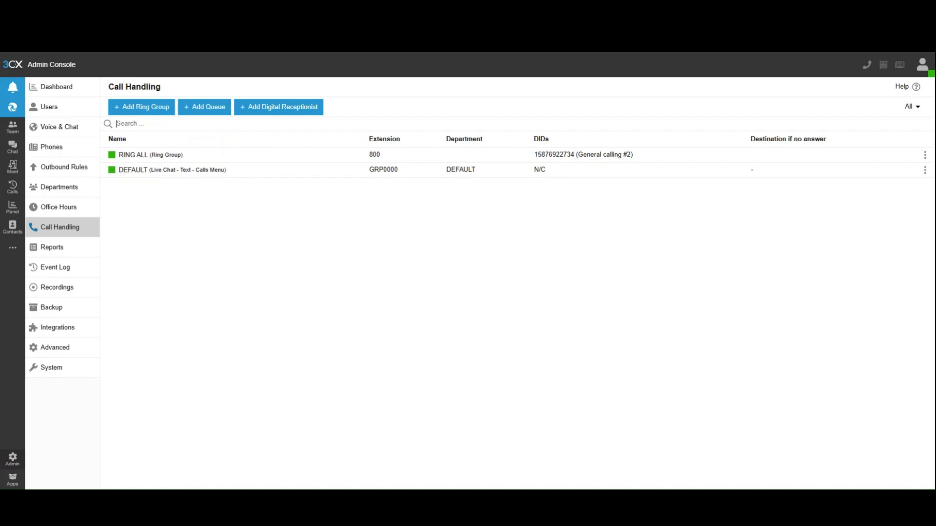
click(195, 159)
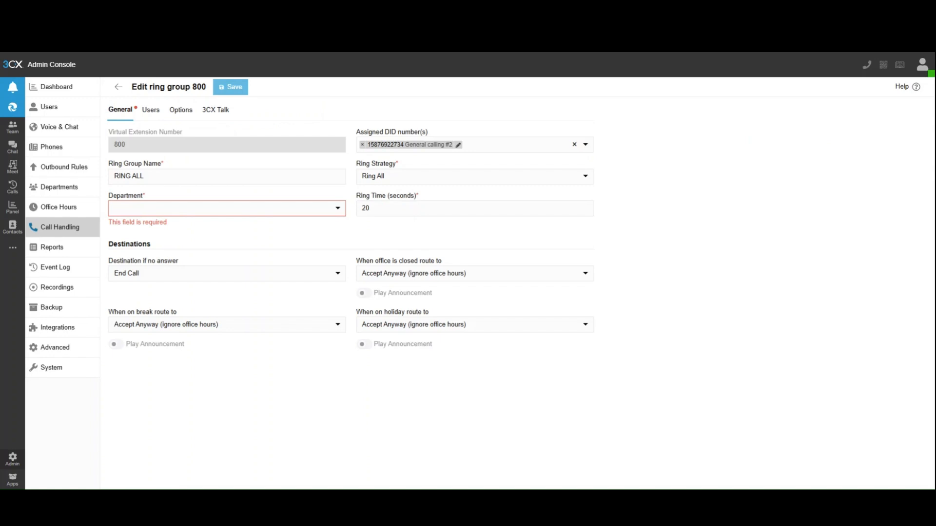
click(255, 208)
click(246, 229)
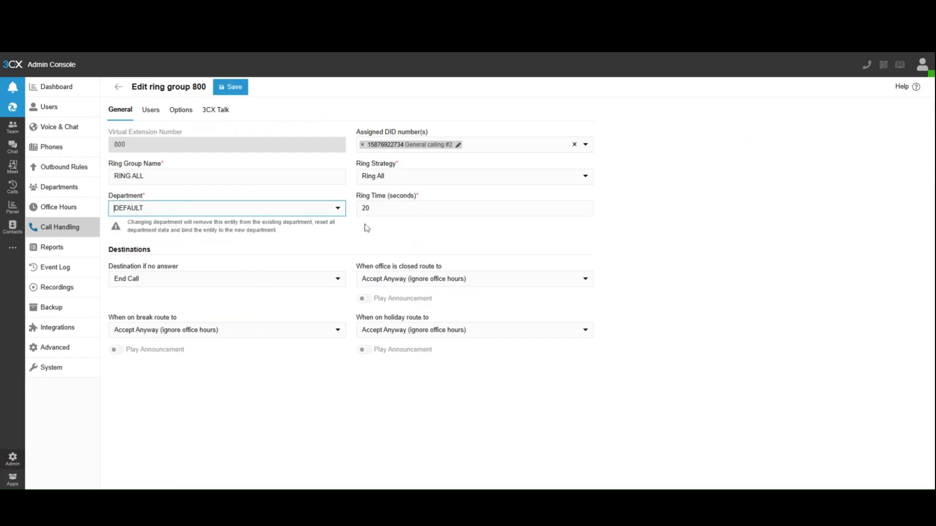
Try User and Forward to Outside Number as the ring group's destination if no answer.
click(263, 284)
click(194, 311)
click(297, 299)
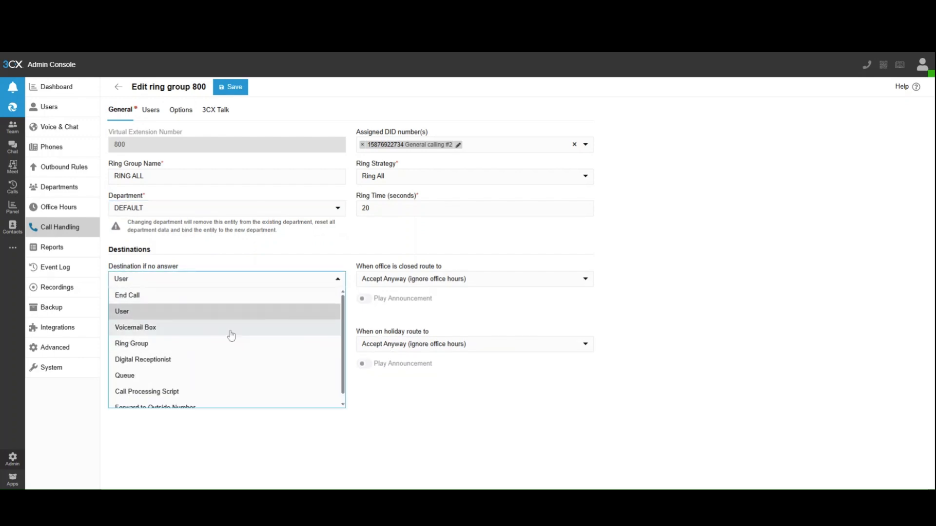
scroll(215, 365, down, 1)
click(214, 400)
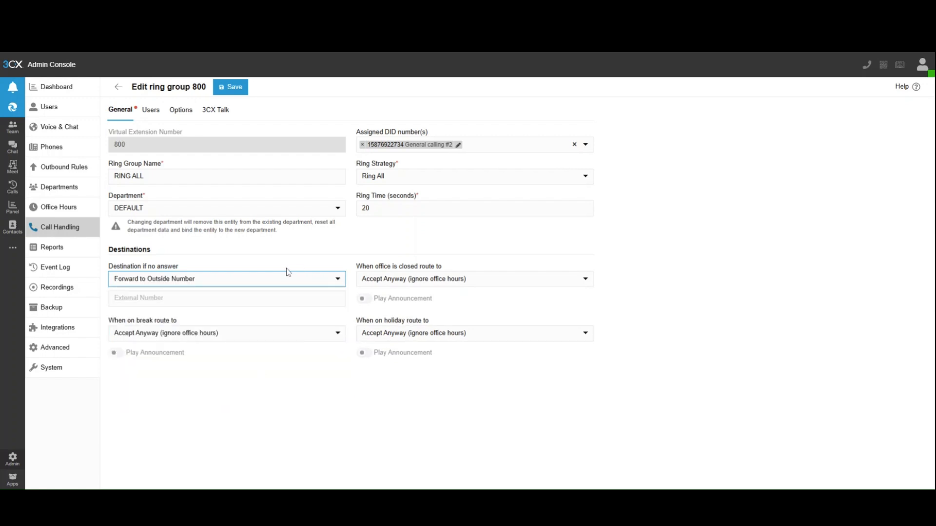
Set the ring group's destination if no answer to Digital Receptionist and look through the receptionists offered.
click(331, 281)
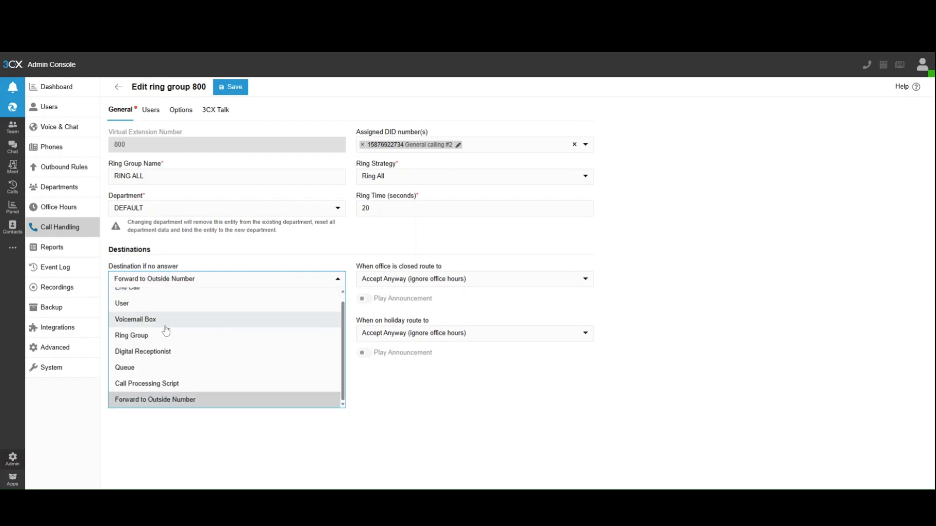
click(181, 356)
click(207, 303)
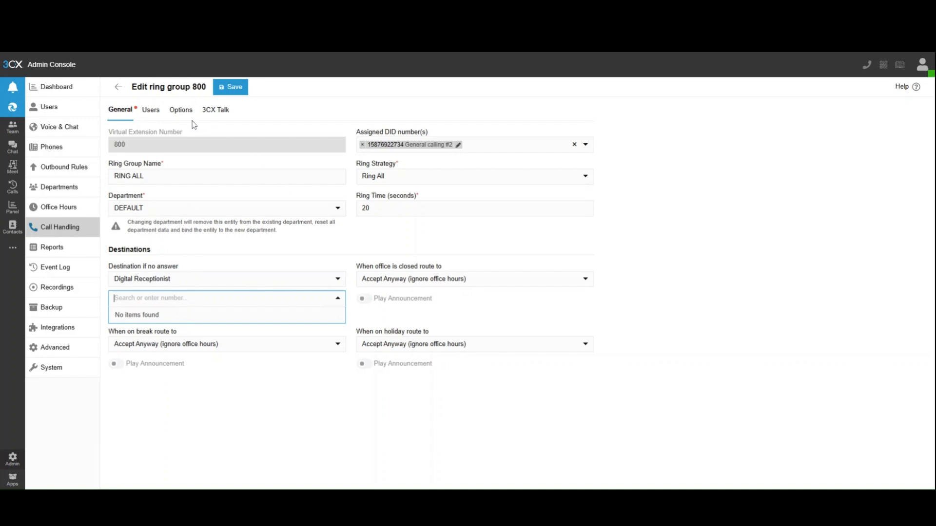
Review the users assigned to the RING ALL ring group.
click(154, 111)
click(122, 109)
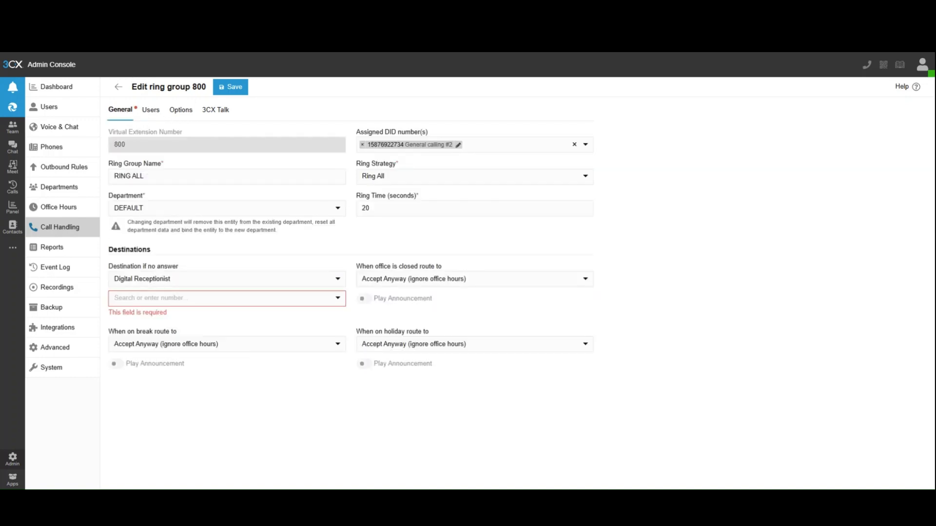
click(141, 116)
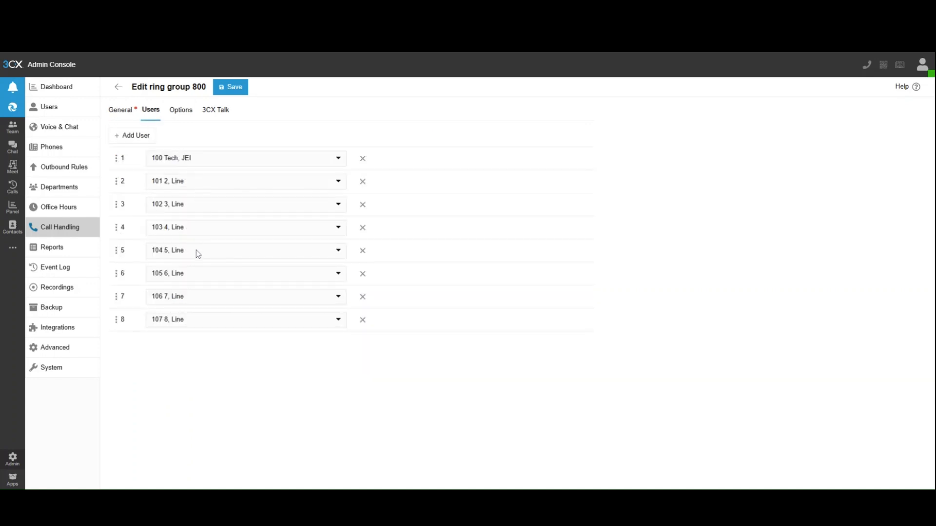
Set the ring group's ring strategy to Prioritized Hunt and check the order of its users.
click(129, 119)
click(234, 177)
click(393, 177)
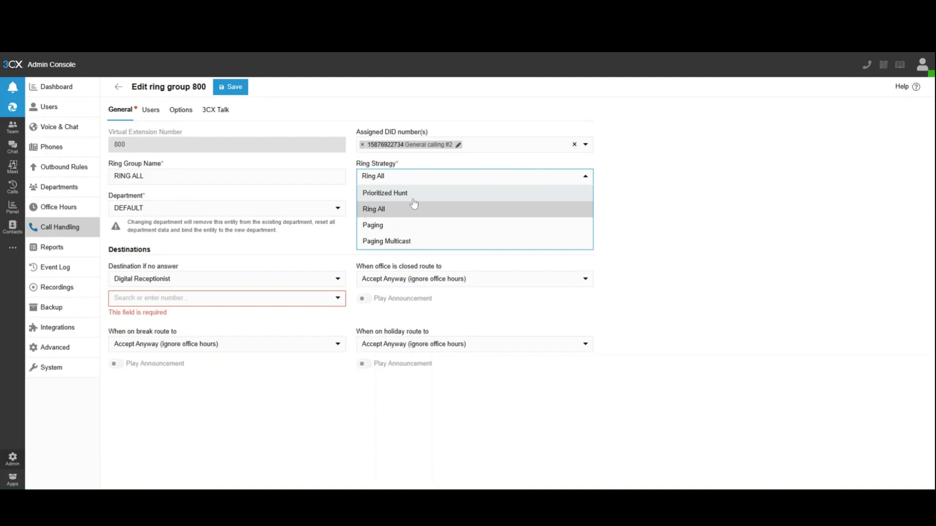
click(399, 193)
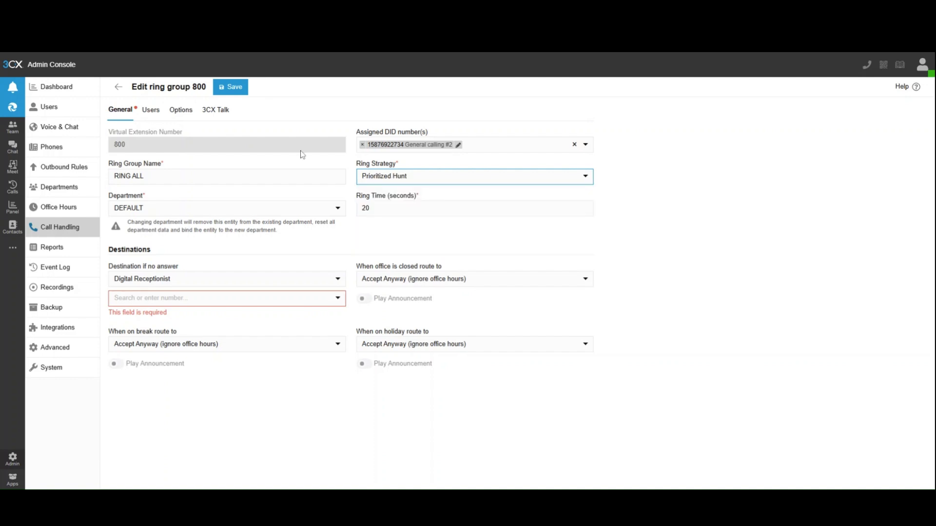
click(149, 111)
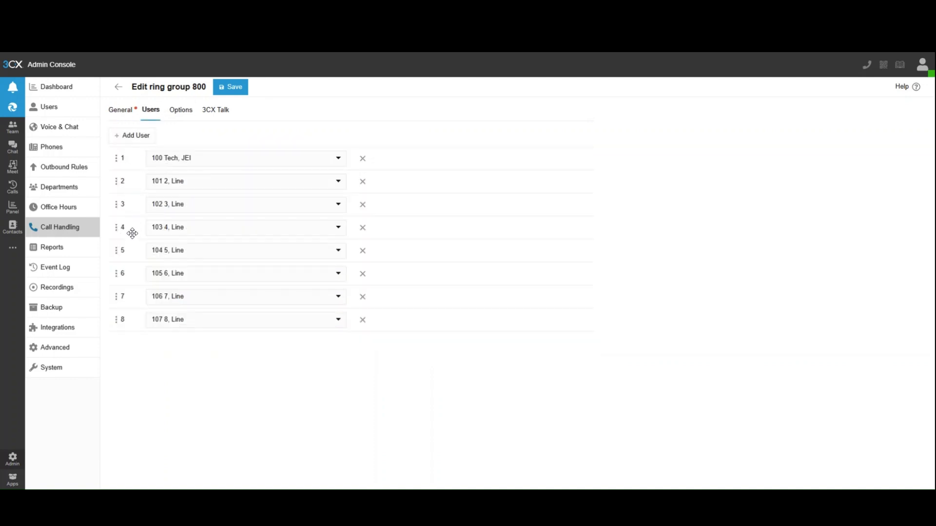
Set the ring group's destination if no answer to End Call.
click(128, 111)
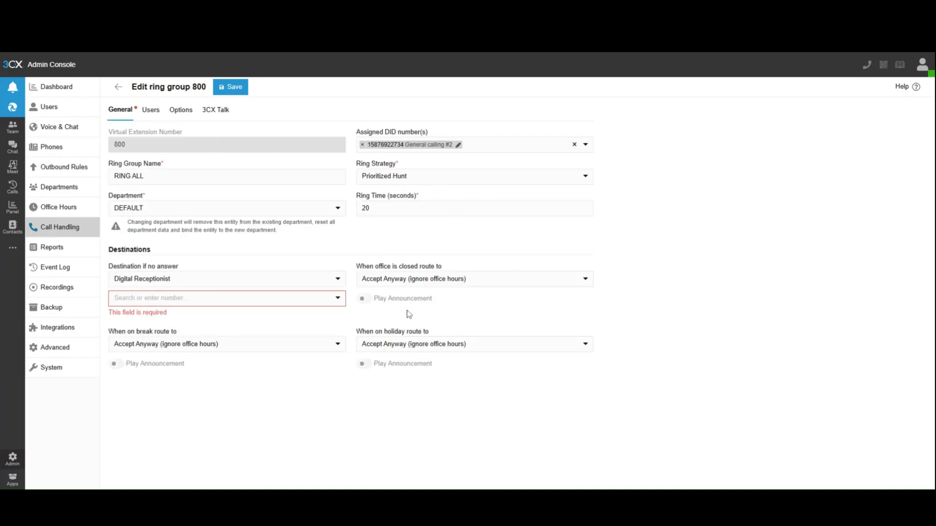
click(170, 279)
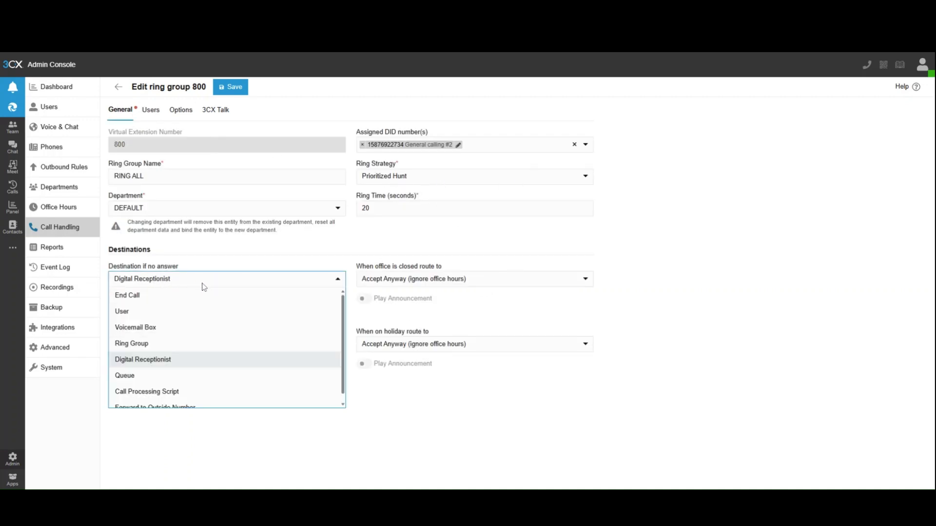
click(179, 295)
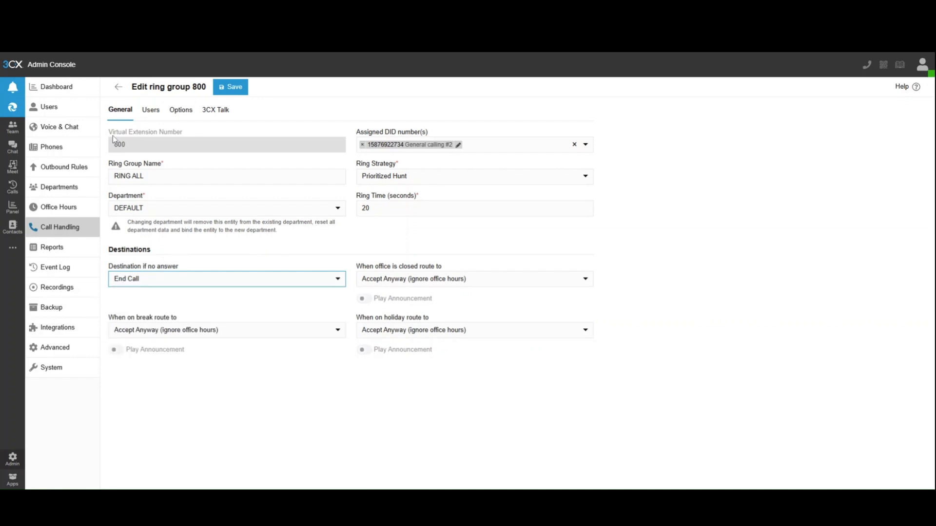
Add a ninth user entry to the ring group, look through the available extensions, and remove the empty entry.
click(159, 111)
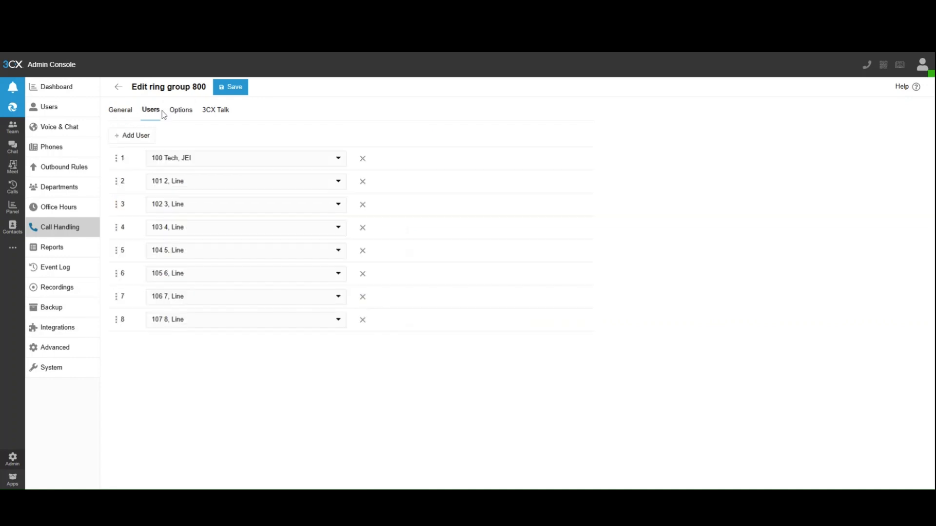
click(140, 145)
click(187, 344)
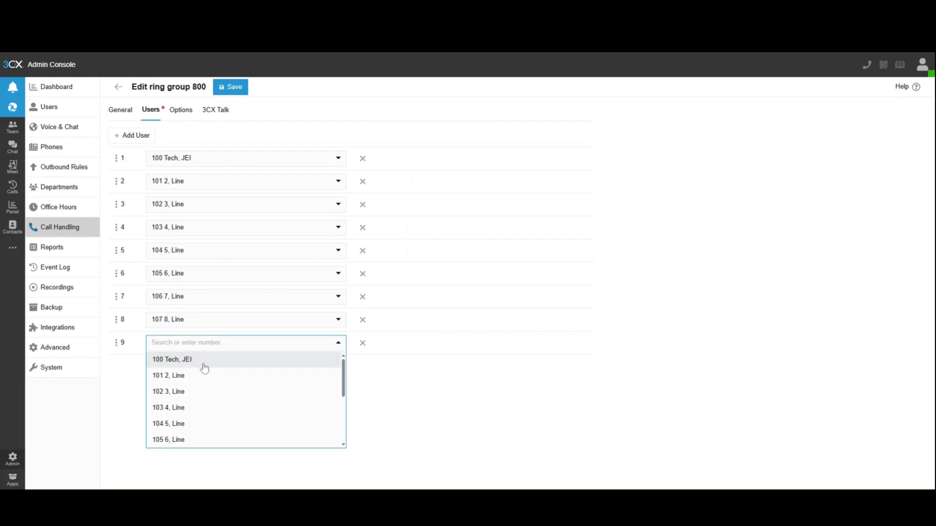
click(361, 344)
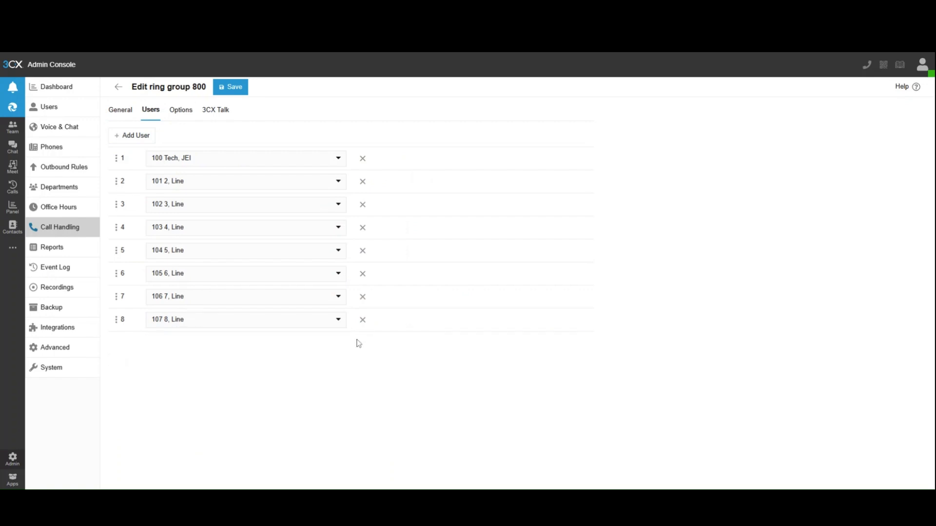
Examine the ring group's transcription and 3CX Talk options, and leave the ring group without saving.
click(181, 111)
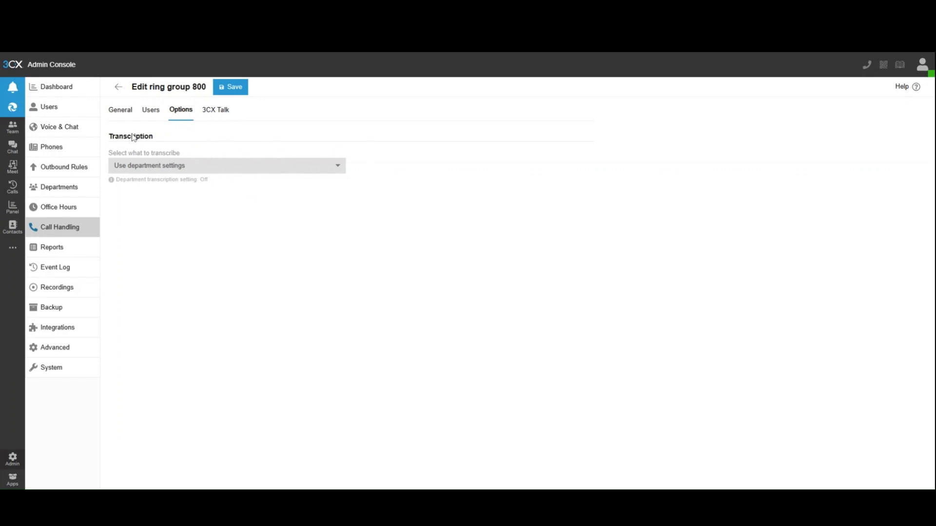
click(220, 117)
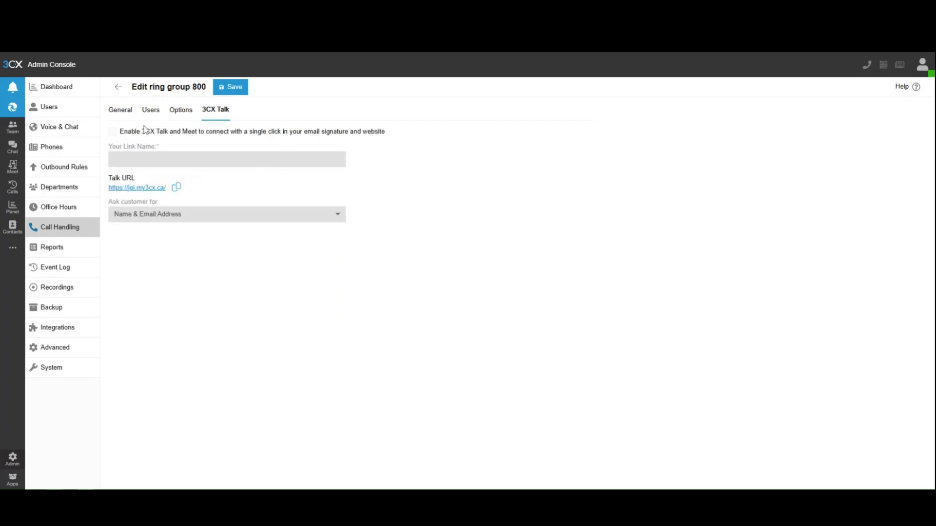
click(113, 133)
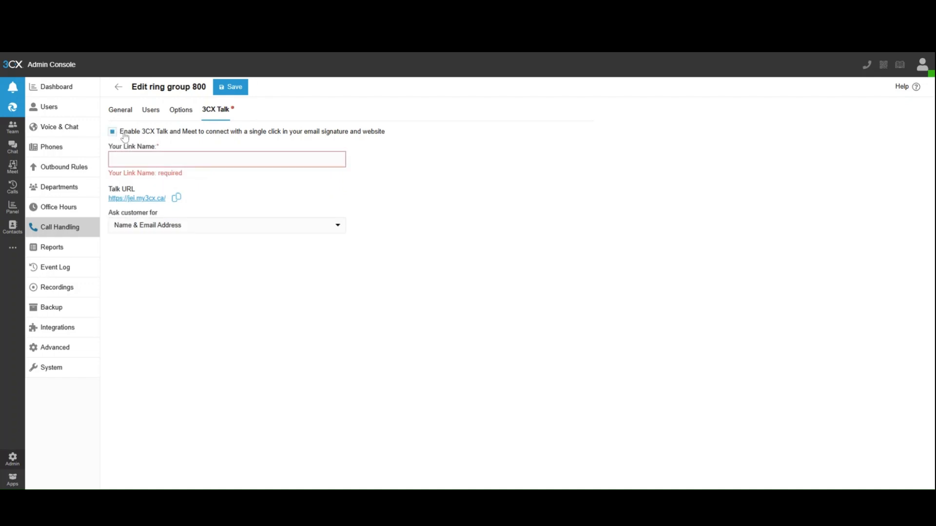
click(112, 132)
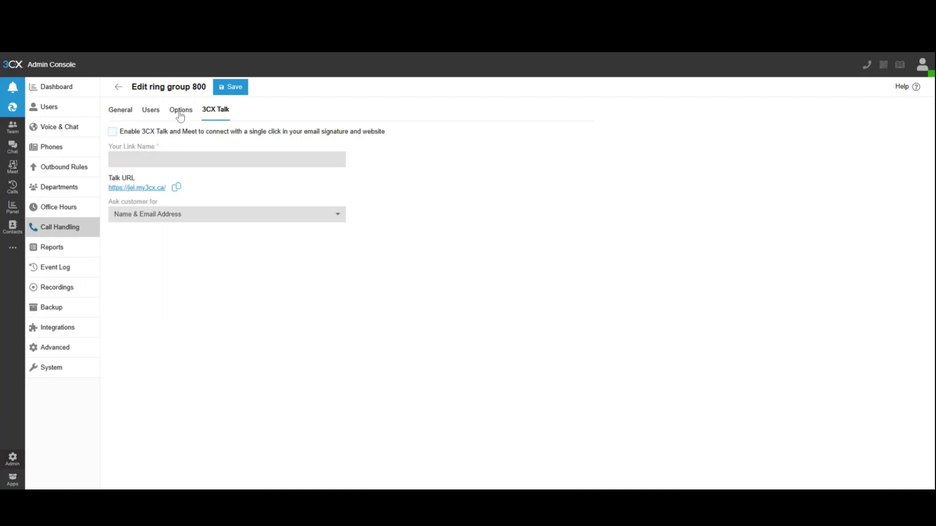
click(128, 110)
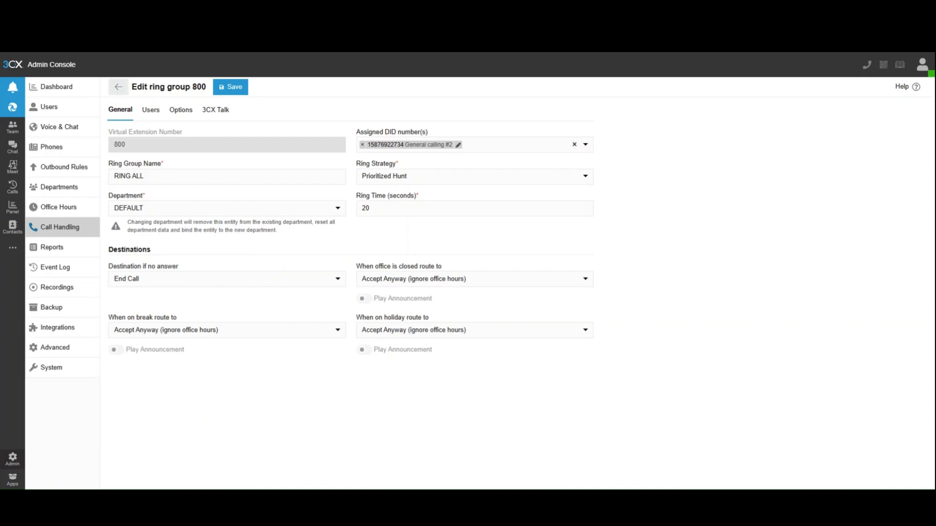
click(119, 87)
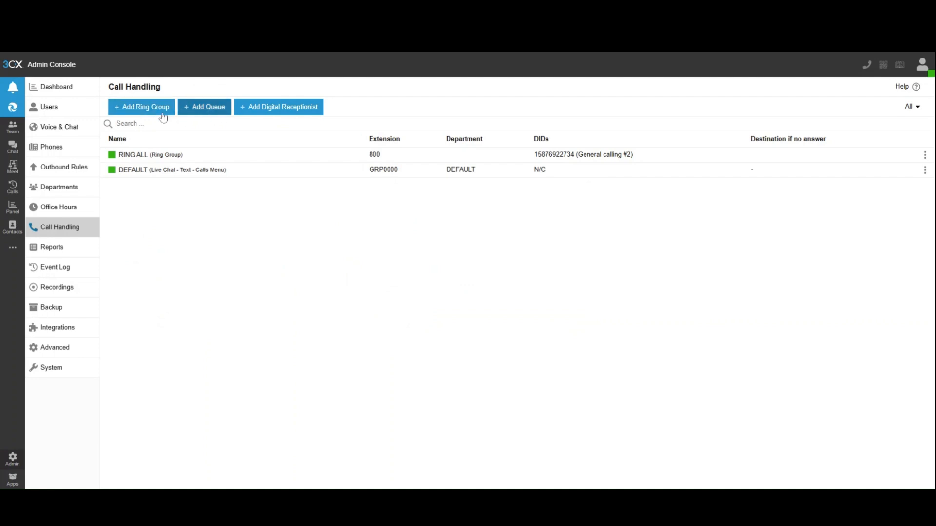
Start a new digital receptionist in Call Handling and assign the first available DID number to it.
click(313, 109)
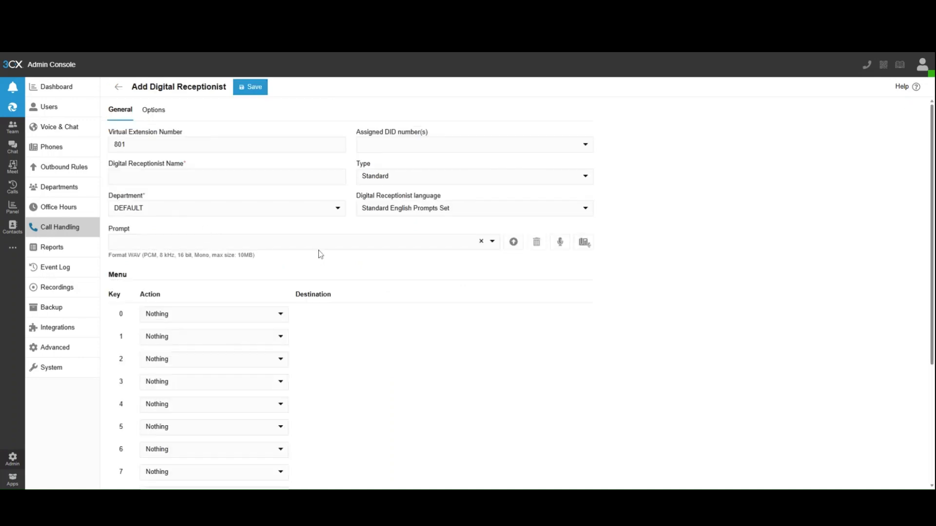
click(412, 151)
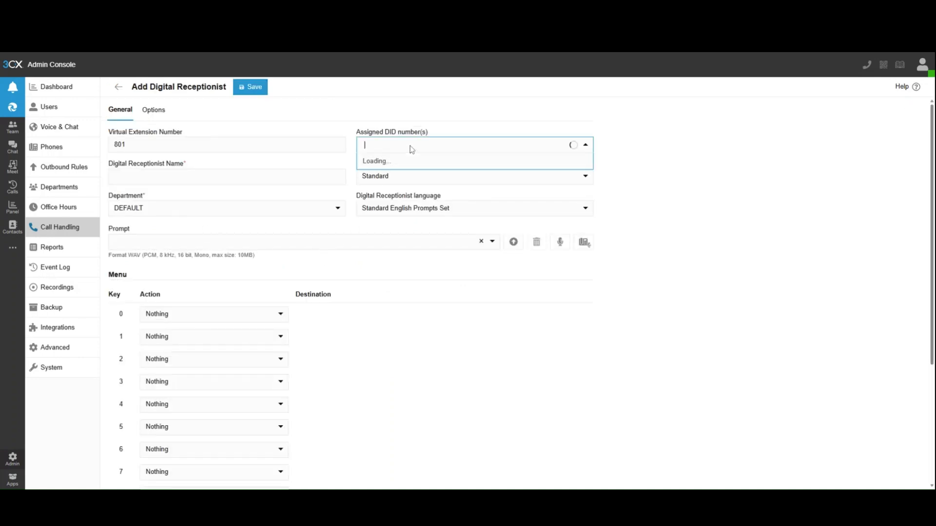
click(403, 161)
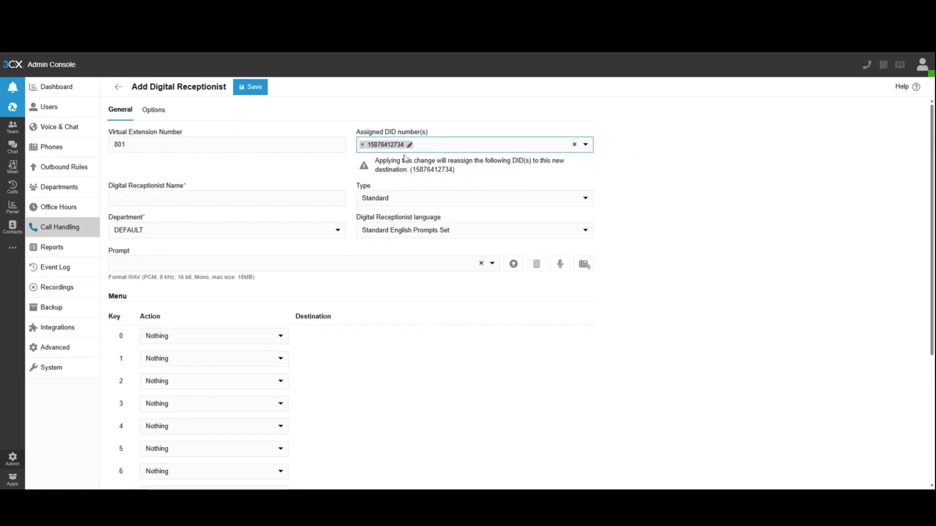
key(Tab)
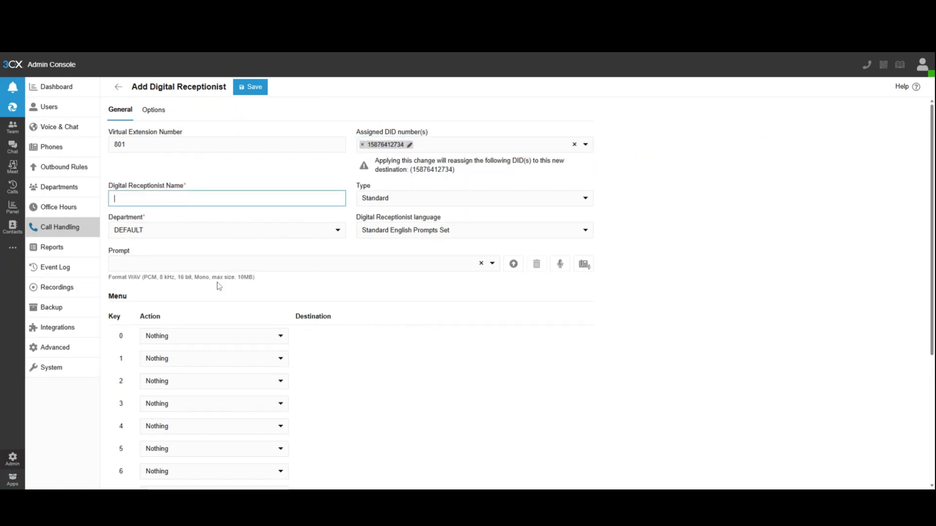
click(266, 272)
click(388, 412)
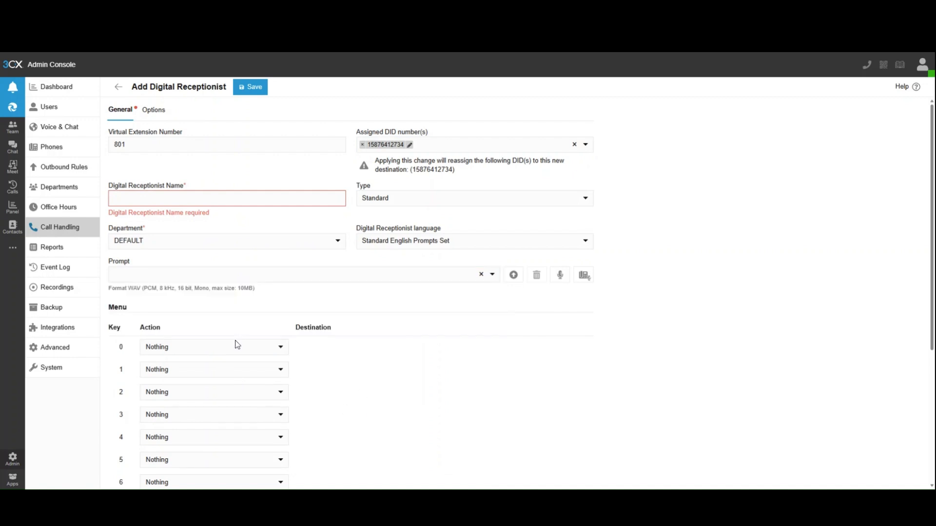
Set menu key 0 to End Call and key 1 to Connect to Extension with destination 101 2, Line.
click(235, 345)
click(228, 379)
click(222, 375)
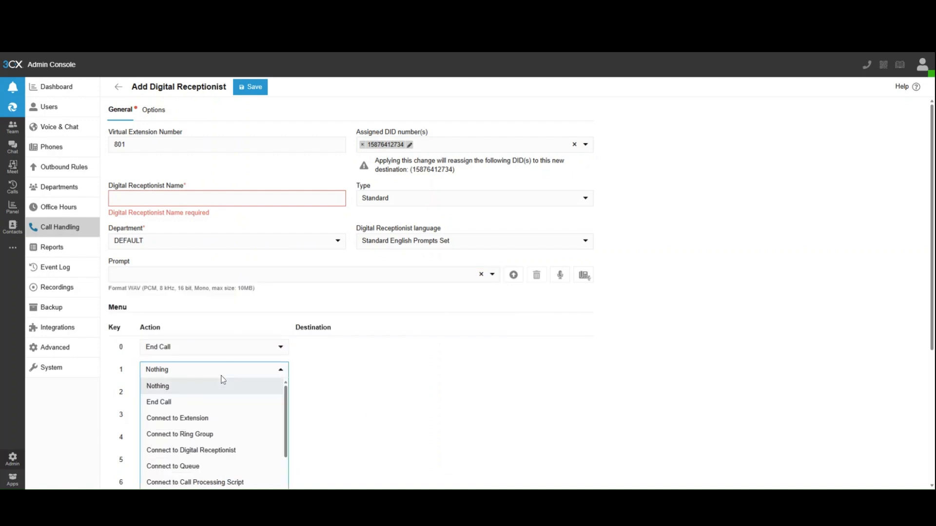
click(195, 416)
click(425, 373)
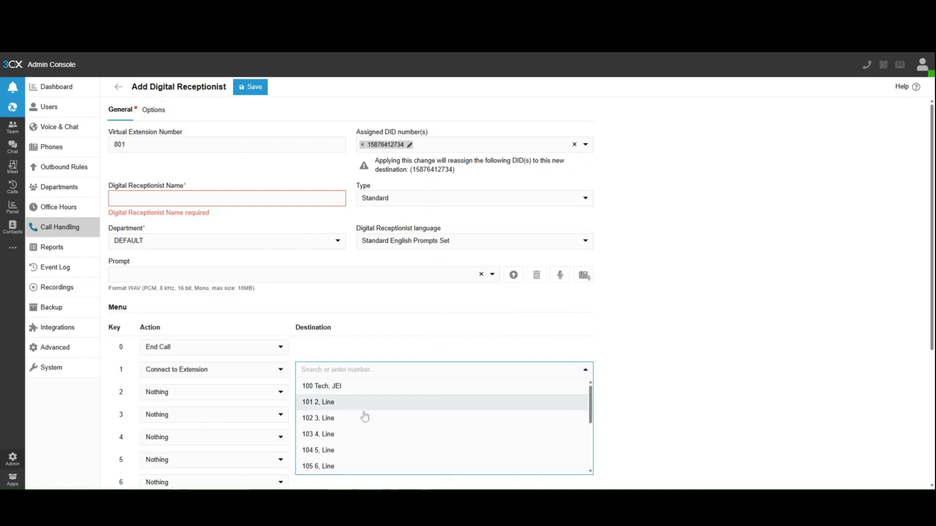
click(350, 402)
Set menu key 2 to Connect to Ring Group with destination 800 RING ALL.
click(240, 393)
click(214, 425)
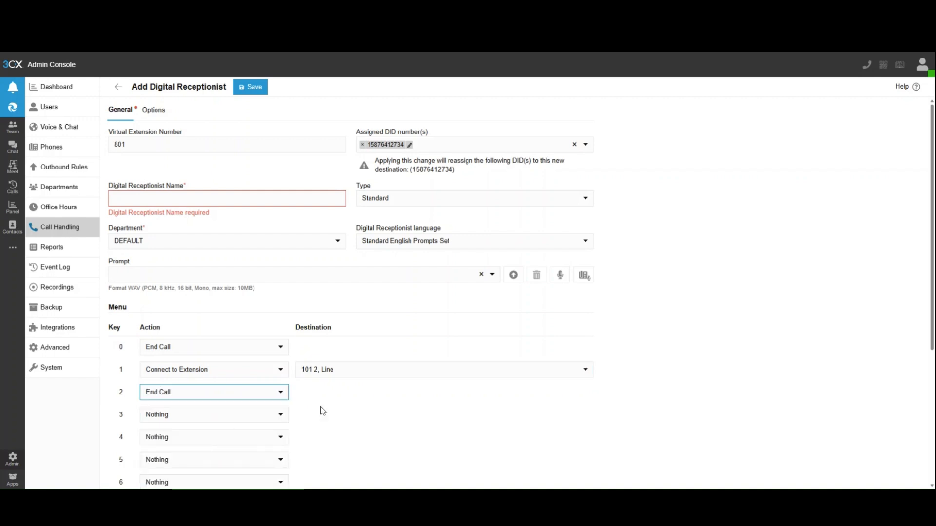
click(253, 394)
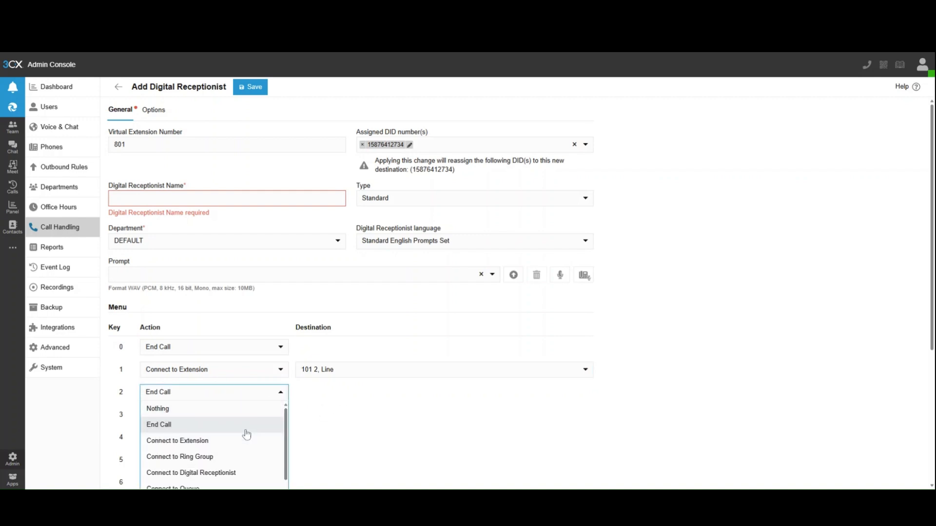
click(217, 457)
click(364, 393)
click(378, 409)
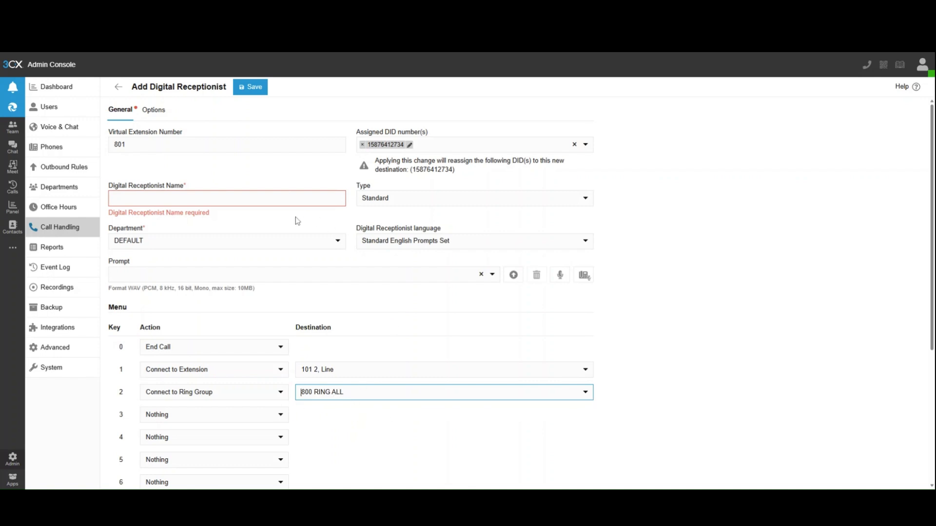
Set menu key 3 to Connect to Digital Receptionist and look through the destinations offered.
scroll(177, 254, down, 5)
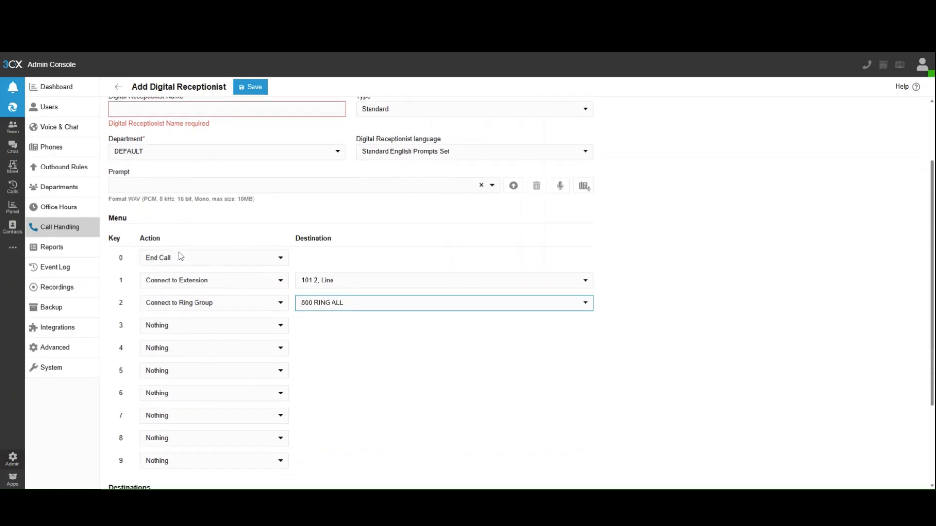
click(267, 211)
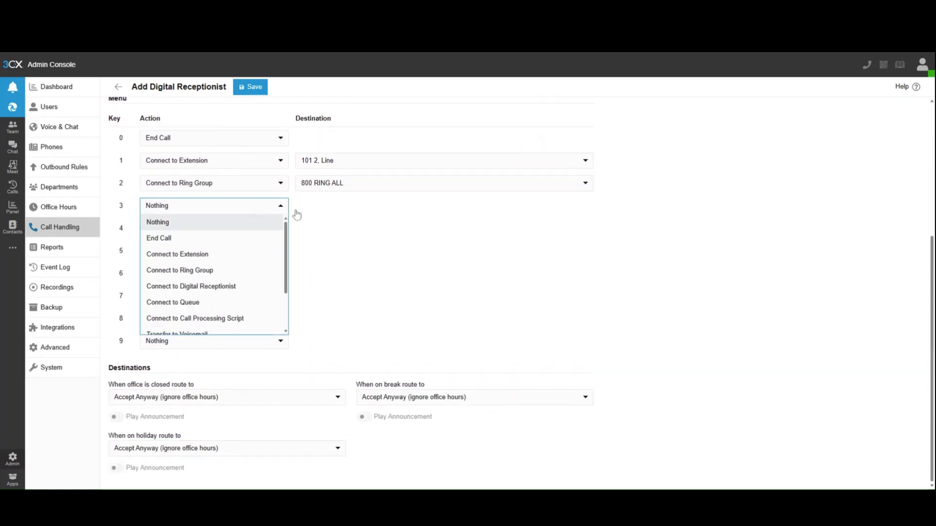
click(229, 286)
click(341, 207)
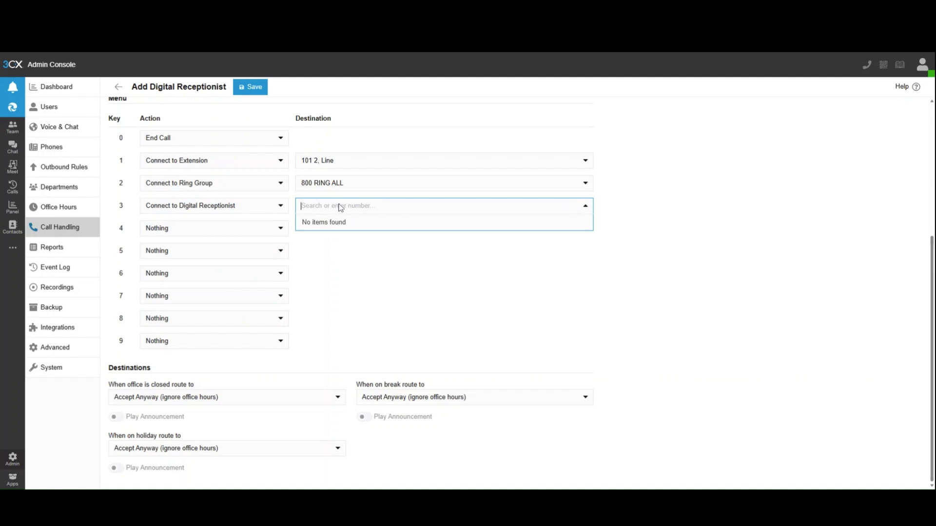
scroll(383, 288, up, 5)
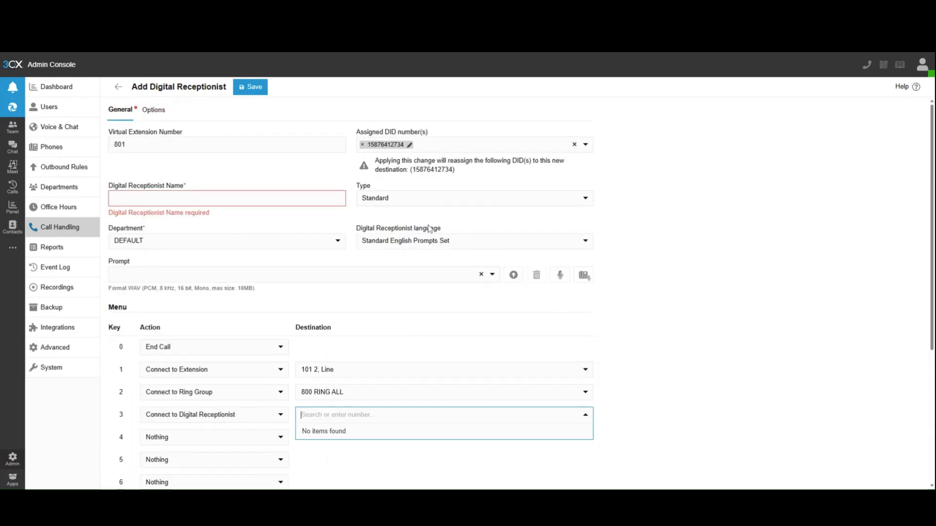
Route the digital receptionist's calls to Voicemail Box when the office is closed.
scroll(407, 267, down, 5)
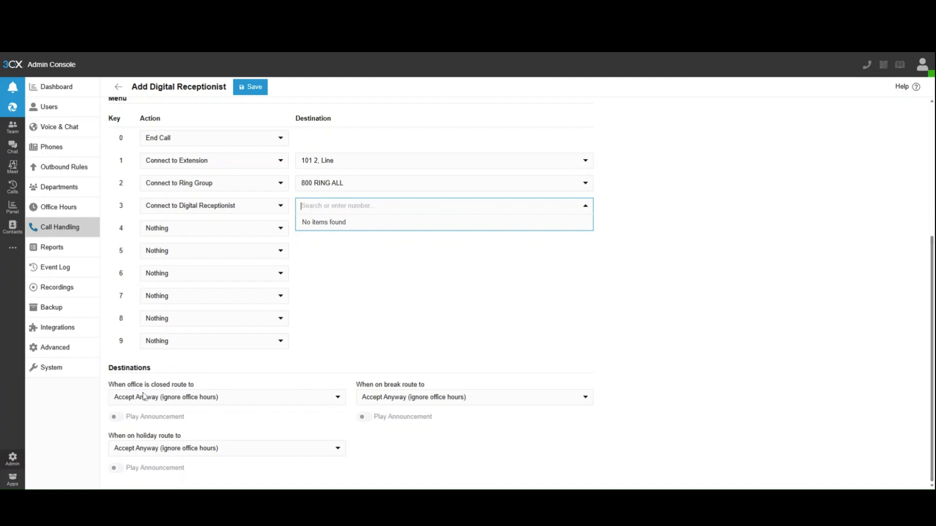
click(193, 399)
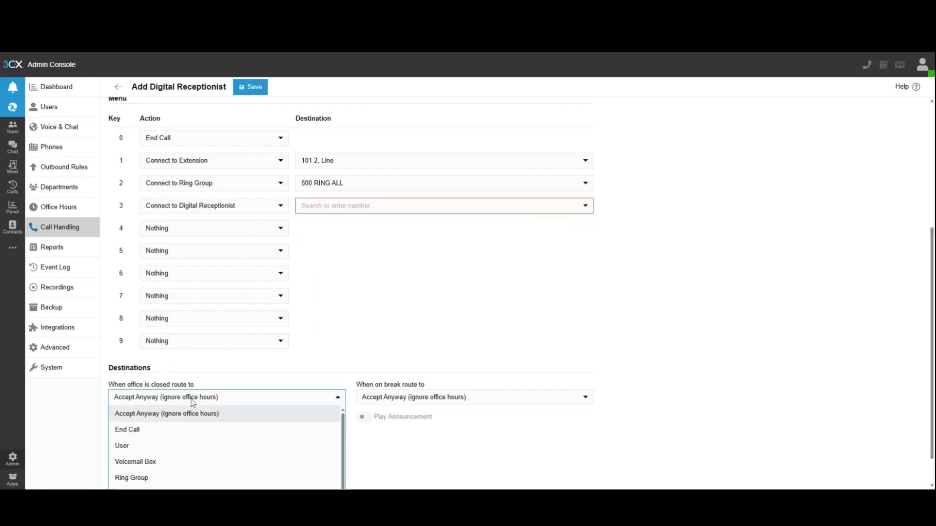
click(159, 461)
click(254, 417)
click(235, 404)
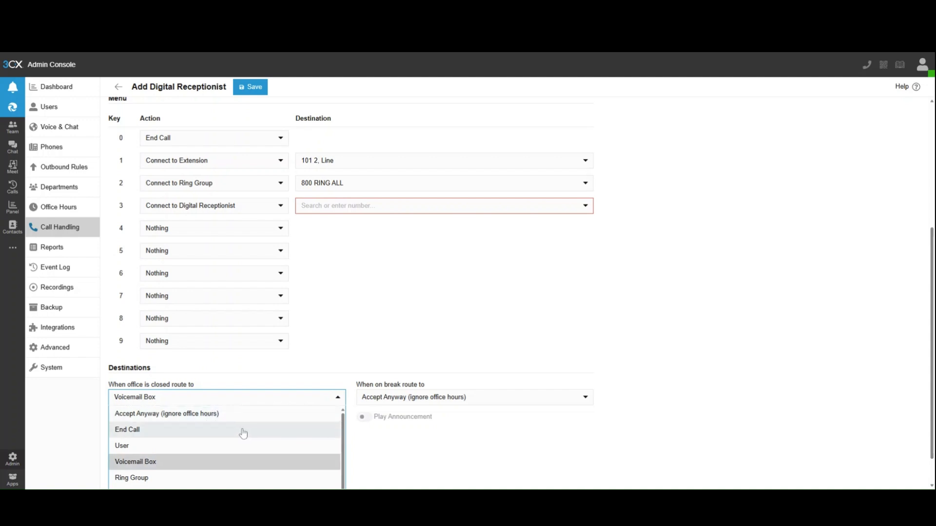
click(404, 352)
scroll(195, 469, down, 1)
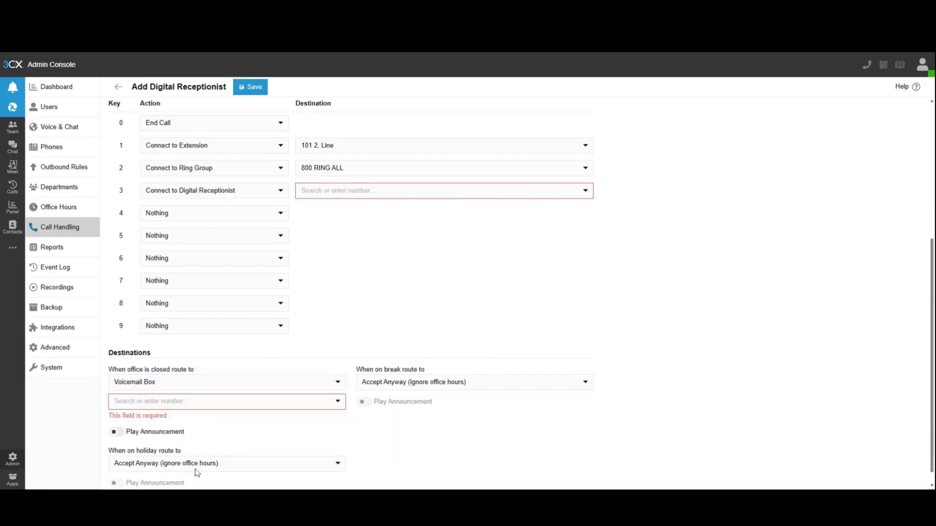
Turn on Play Announcement for the digital receptionist's closed-office route.
scroll(197, 473, up, 5)
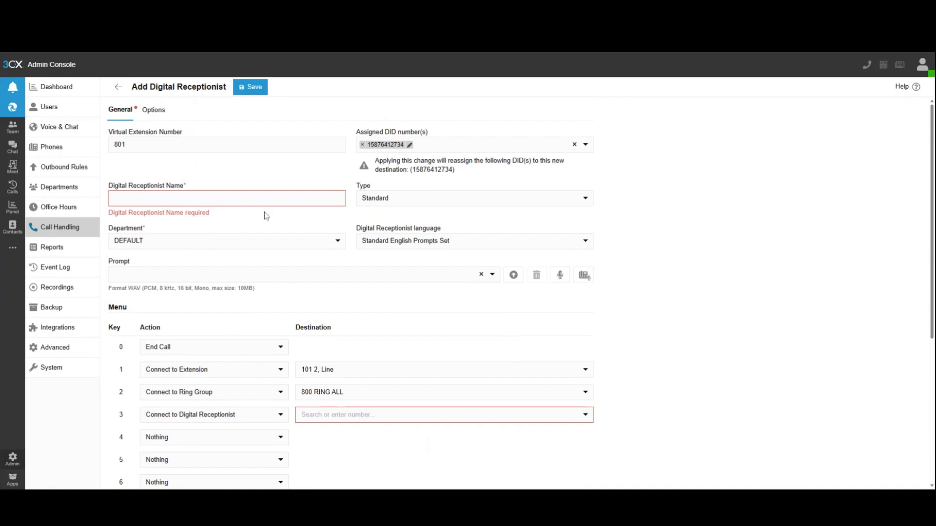
scroll(225, 380, down, 5)
click(118, 418)
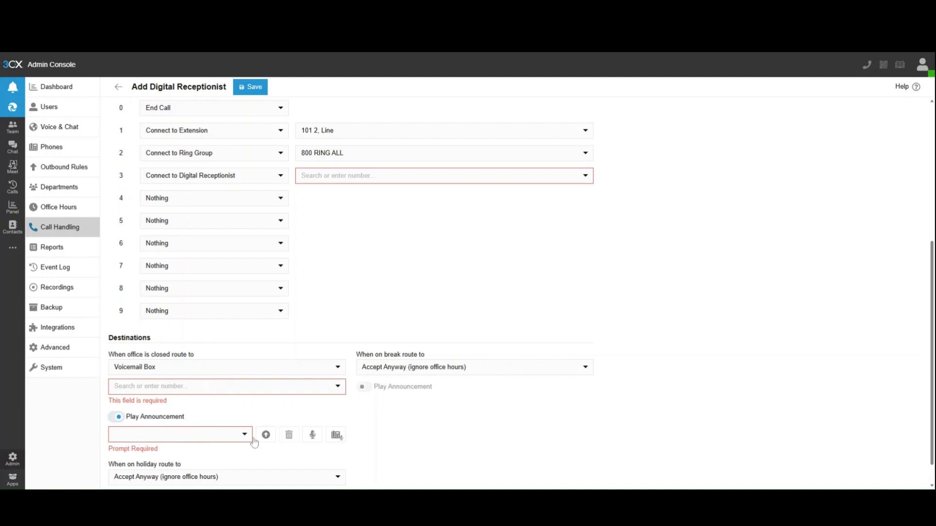
scroll(313, 332, up, 5)
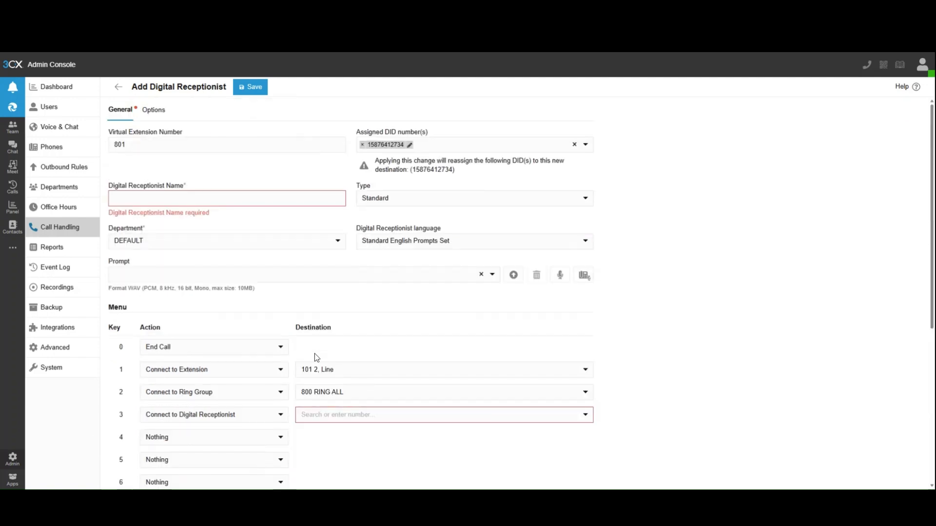
Look through the Forward SMS and Invalid input destination choices in the digital receptionist's options.
click(154, 109)
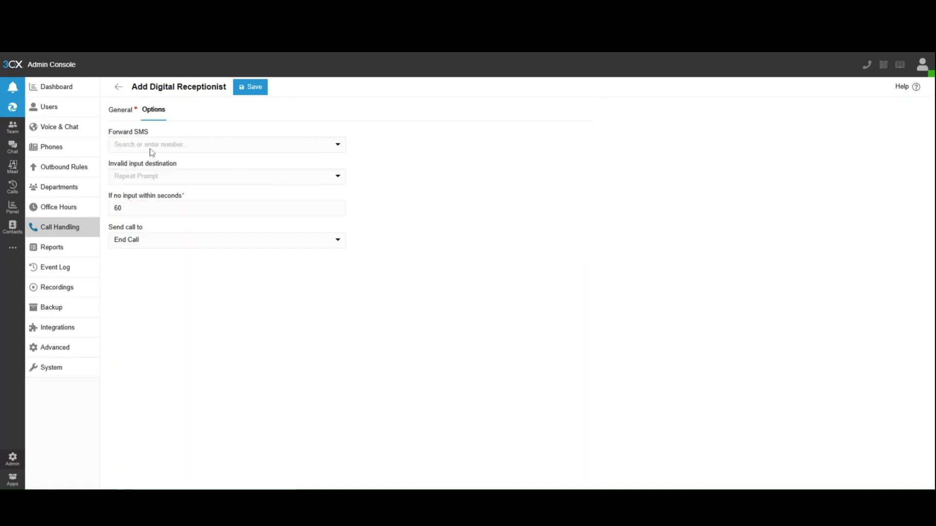
click(181, 146)
click(199, 131)
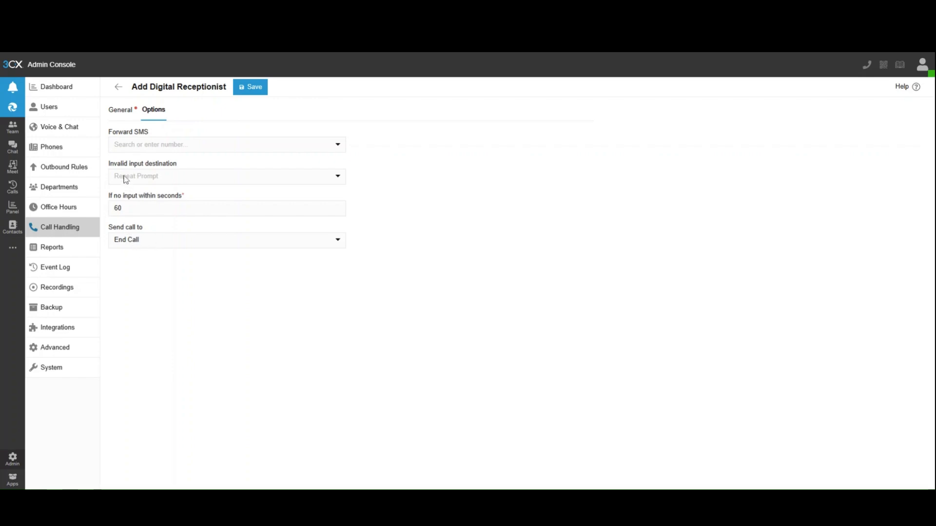
click(170, 179)
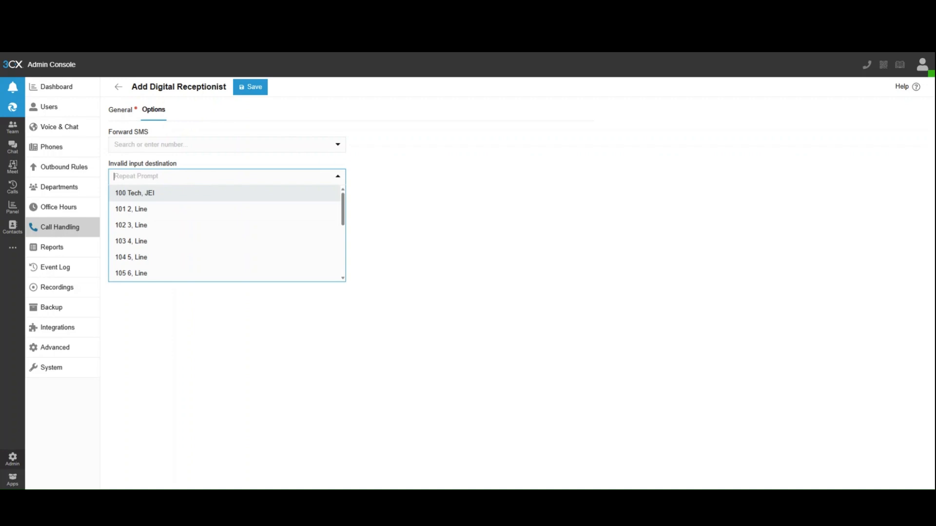
click(122, 121)
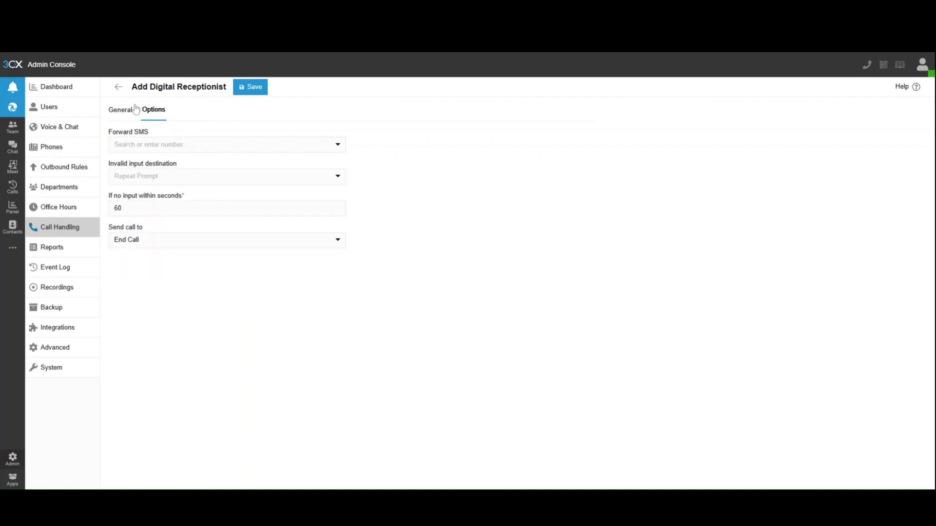
Recheck the Forward SMS choices and leave the new digital receptionist without saving it.
click(135, 108)
click(154, 109)
click(109, 110)
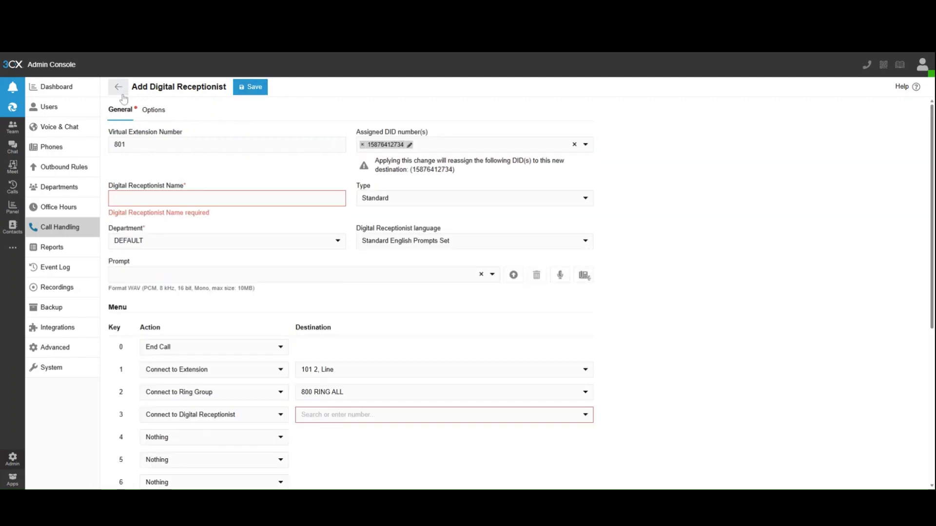
click(145, 113)
click(179, 147)
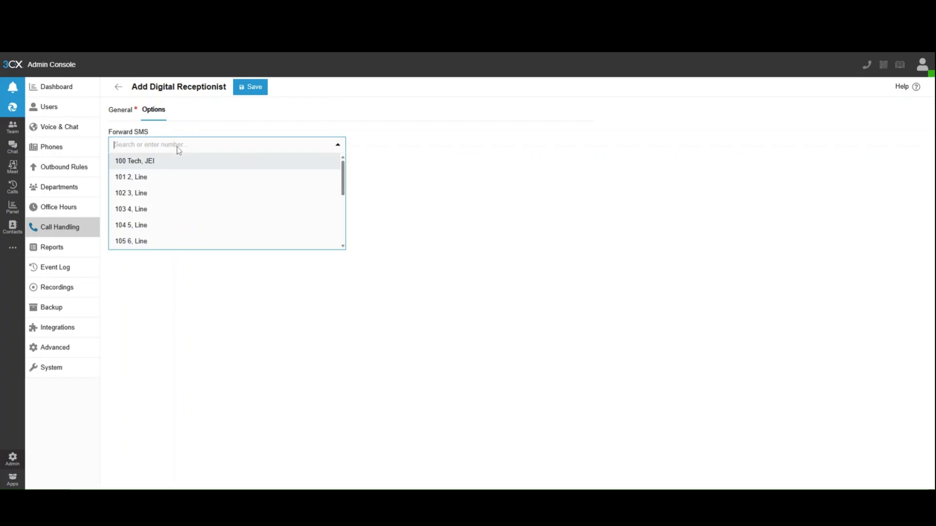
click(161, 136)
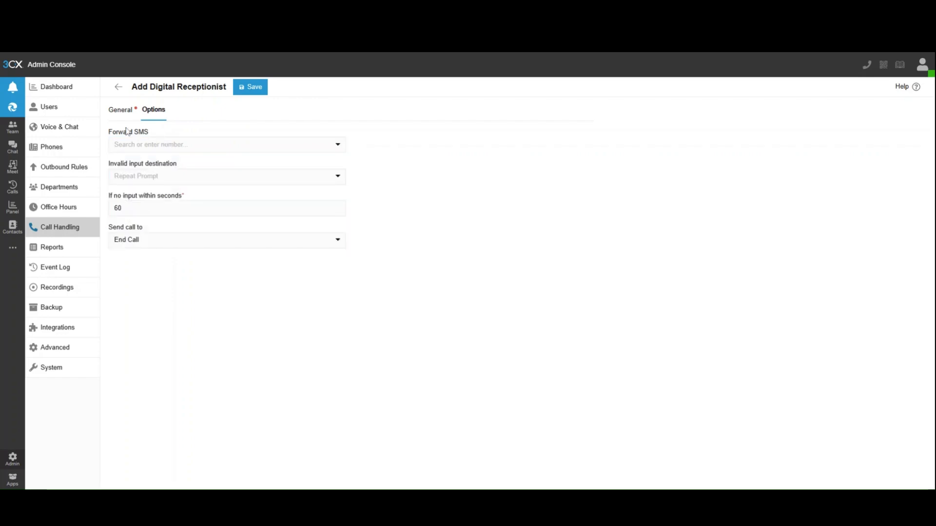
click(120, 114)
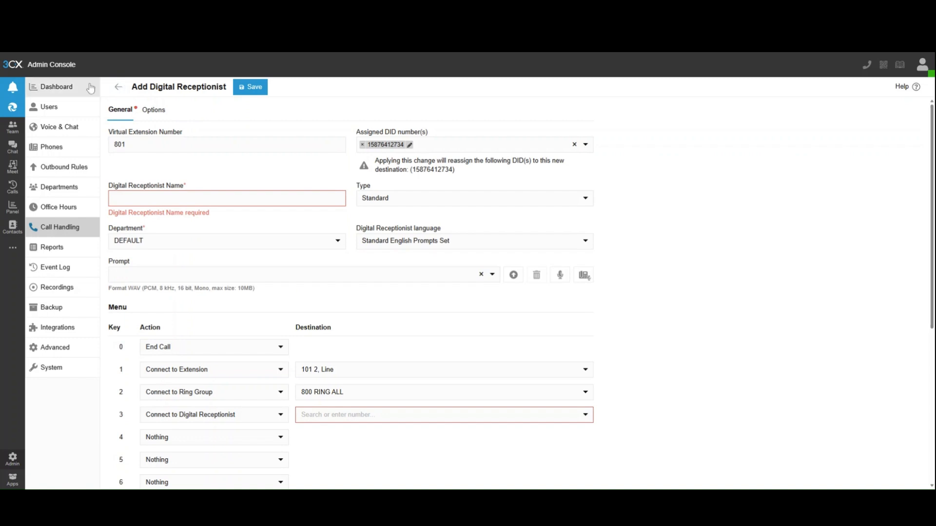
click(119, 89)
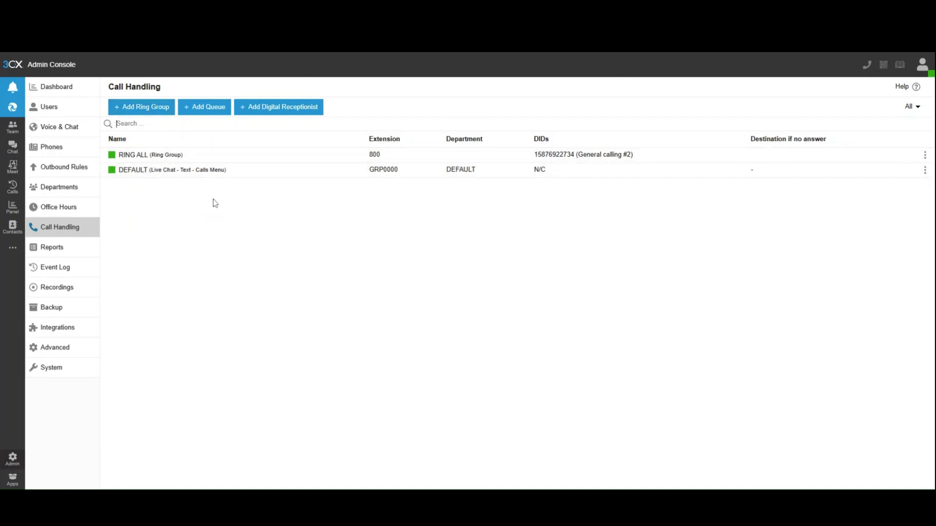
View the available reports, including SLA Breaches, and open the event log.
click(61, 249)
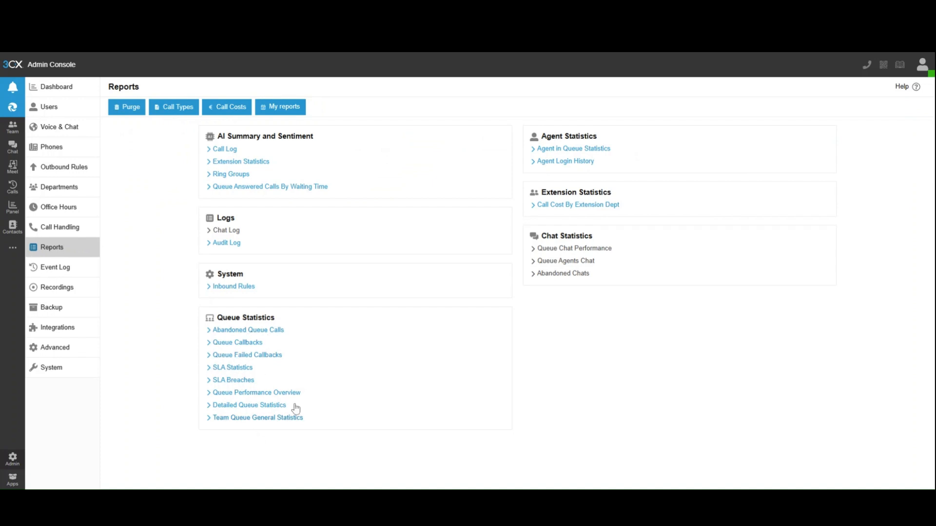
click(251, 382)
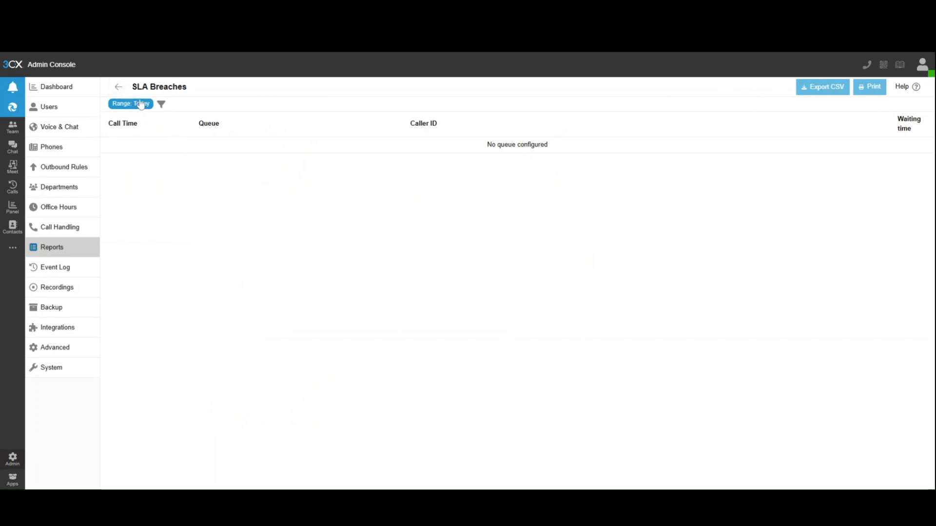
click(118, 87)
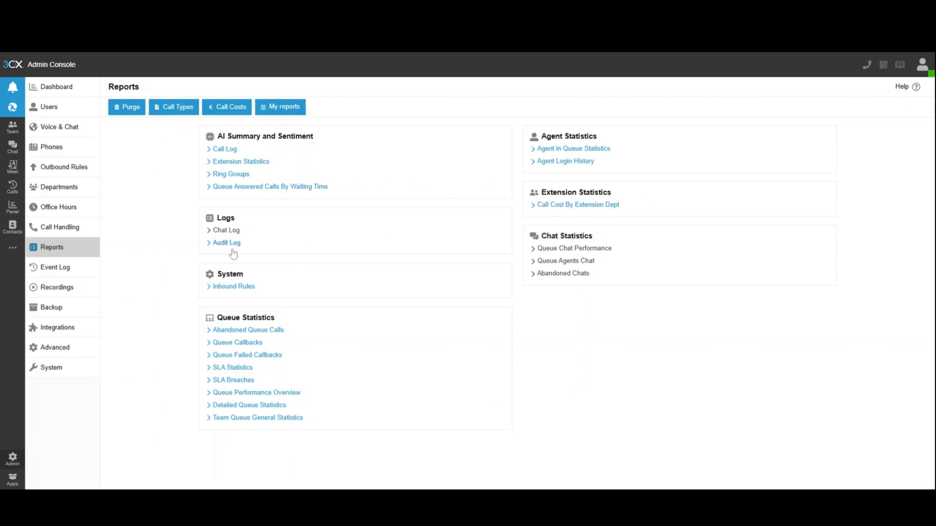
click(55, 267)
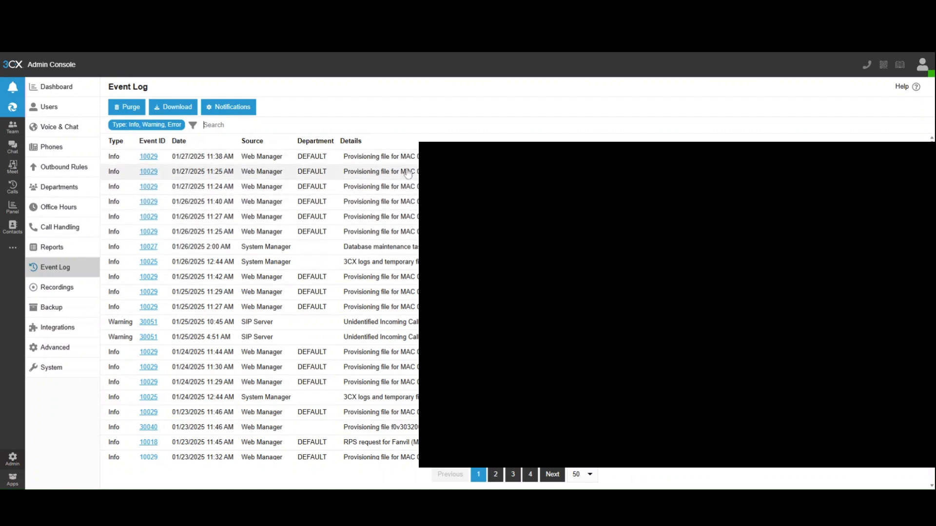
Inspect the recordings page with its storage settings and view the list of backups.
click(70, 293)
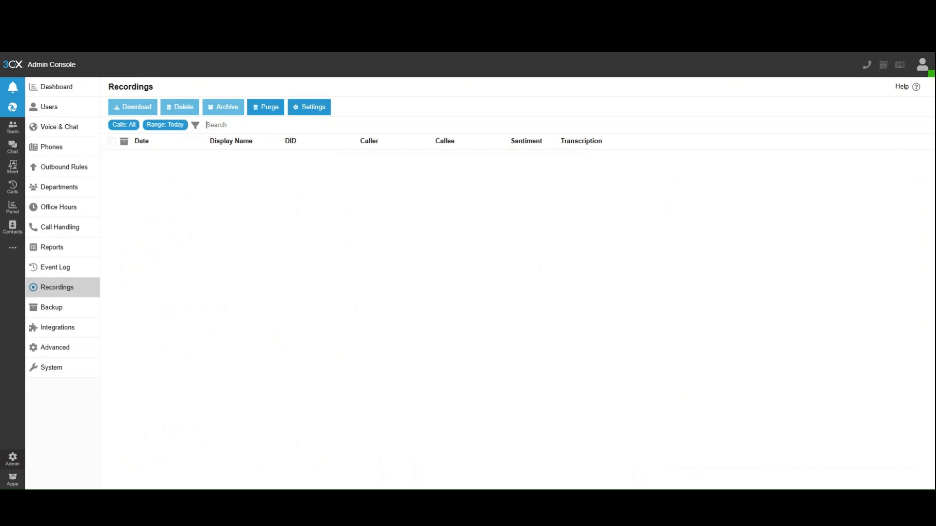
click(316, 108)
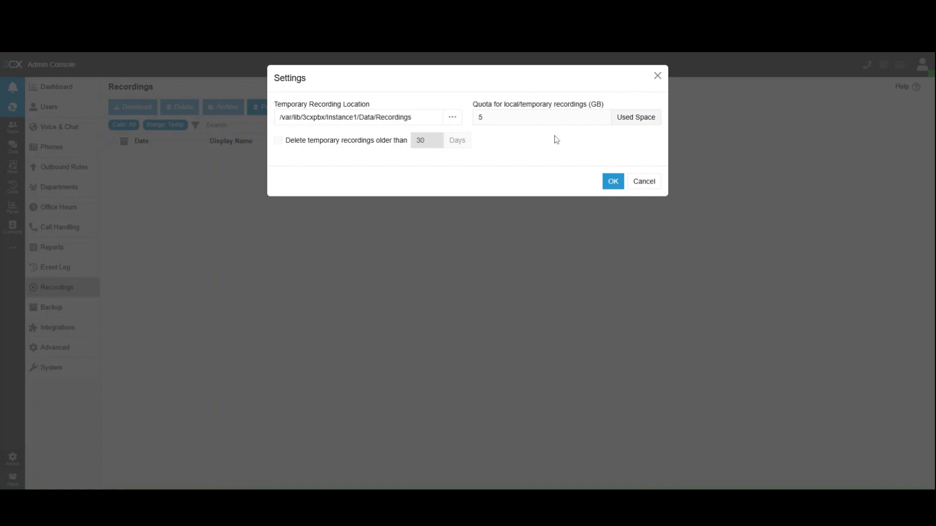
click(657, 77)
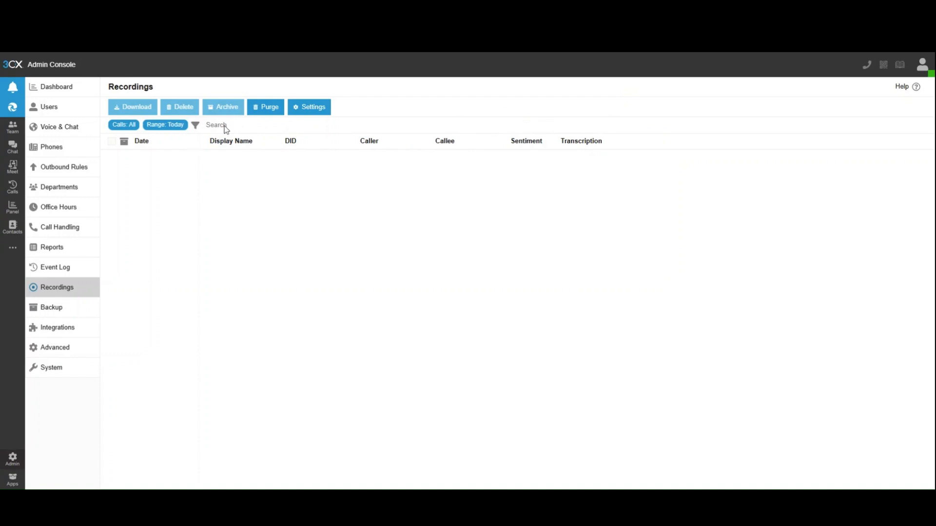
click(81, 312)
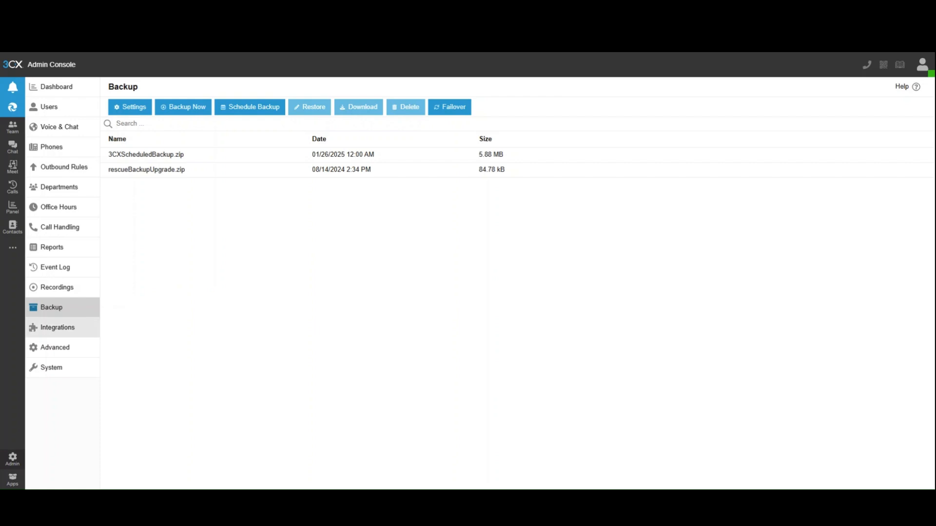
Look over the Microsoft 365, Teams Direct Routing and Google Single Sign-On integration pages.
click(92, 329)
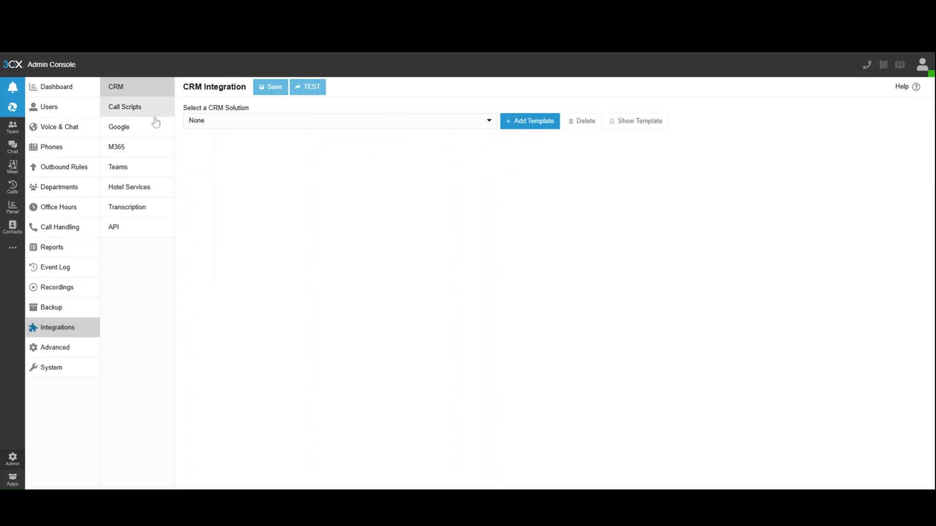
click(152, 147)
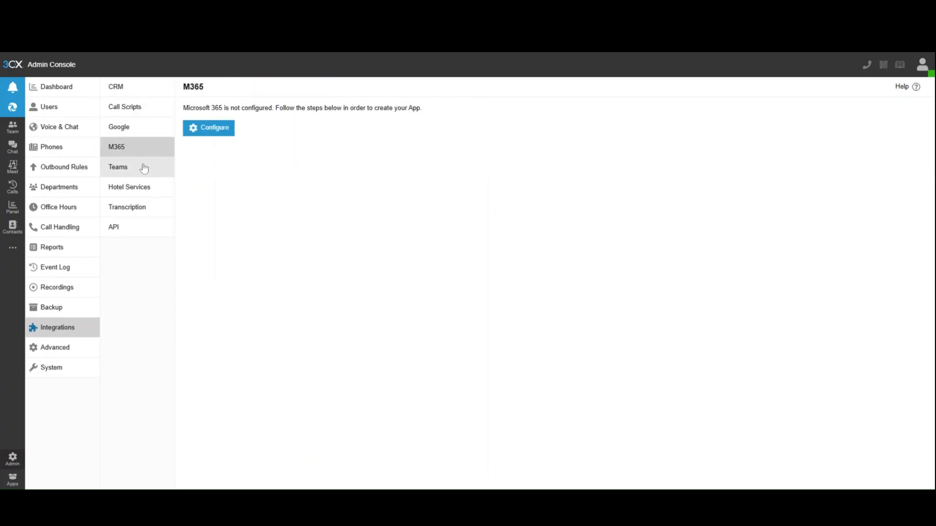
click(143, 168)
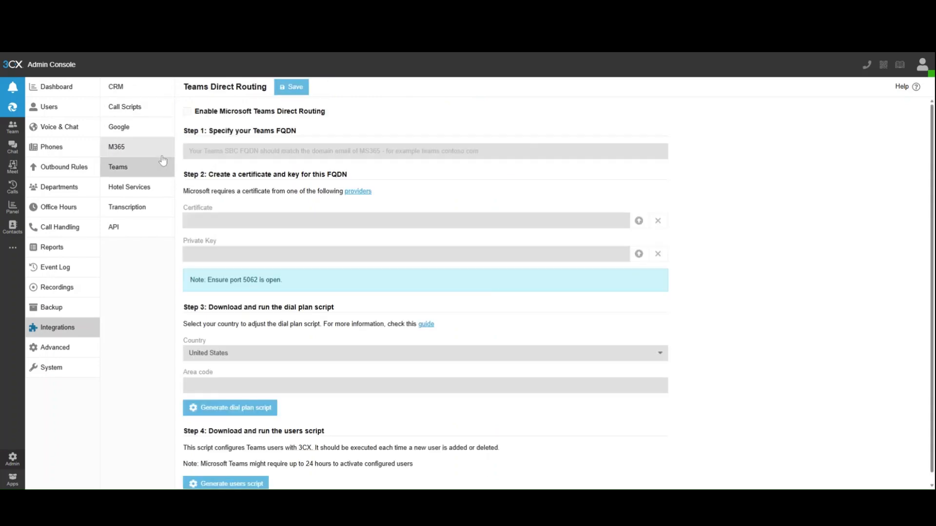
click(139, 143)
click(130, 167)
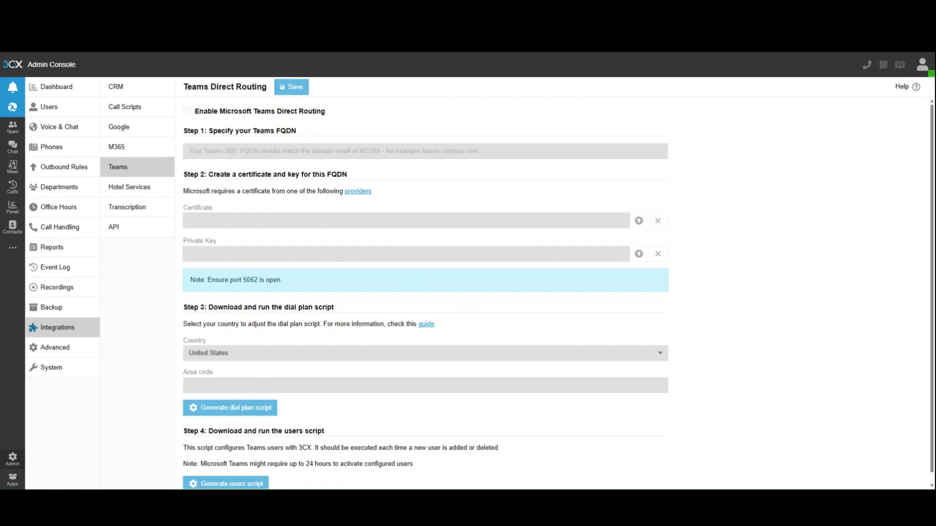
click(124, 128)
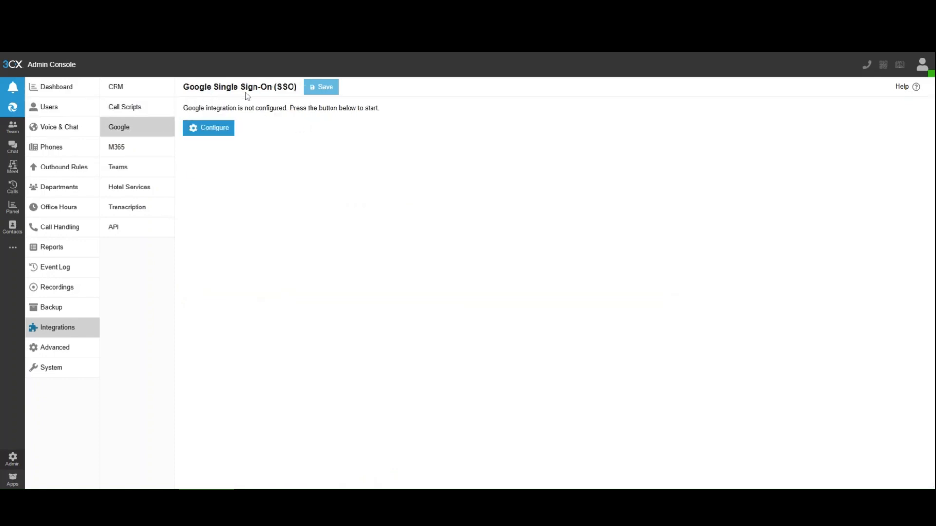
Look at the available transcription engines and the Hotel Services integration settings.
click(155, 215)
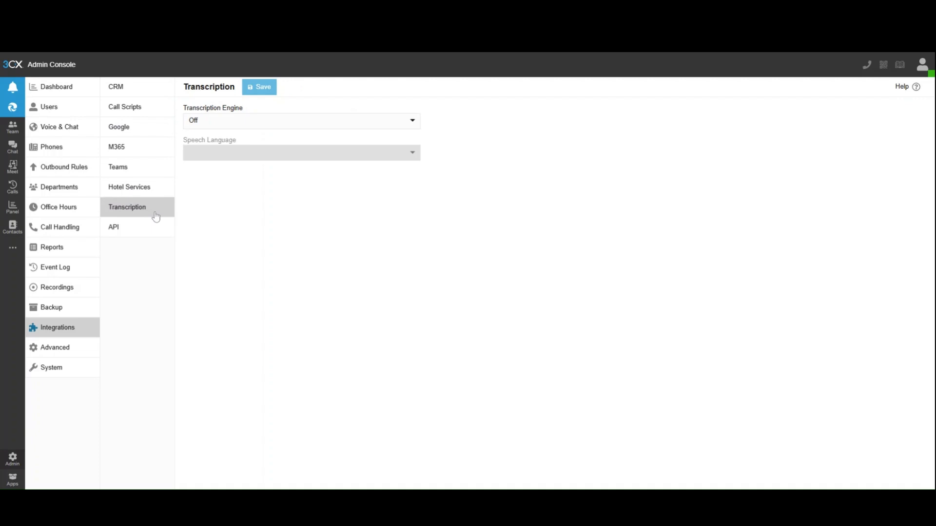
click(361, 125)
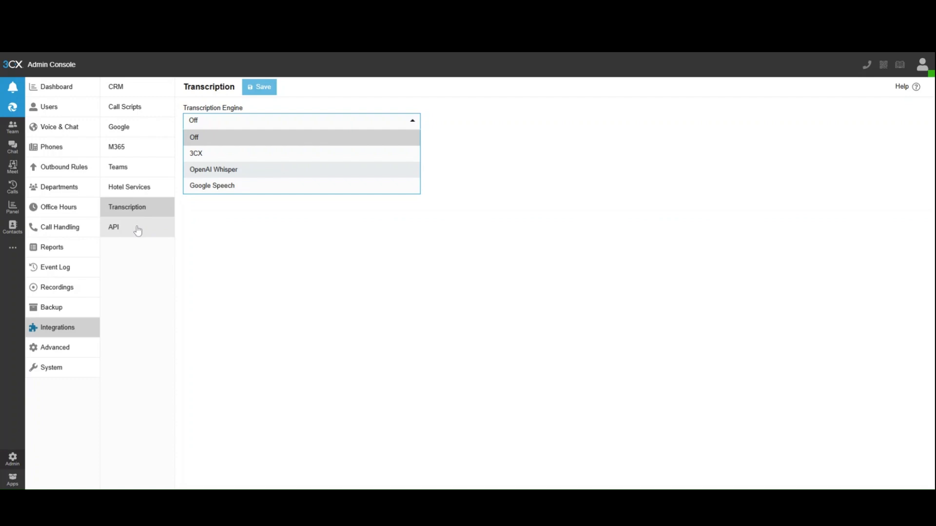
click(123, 189)
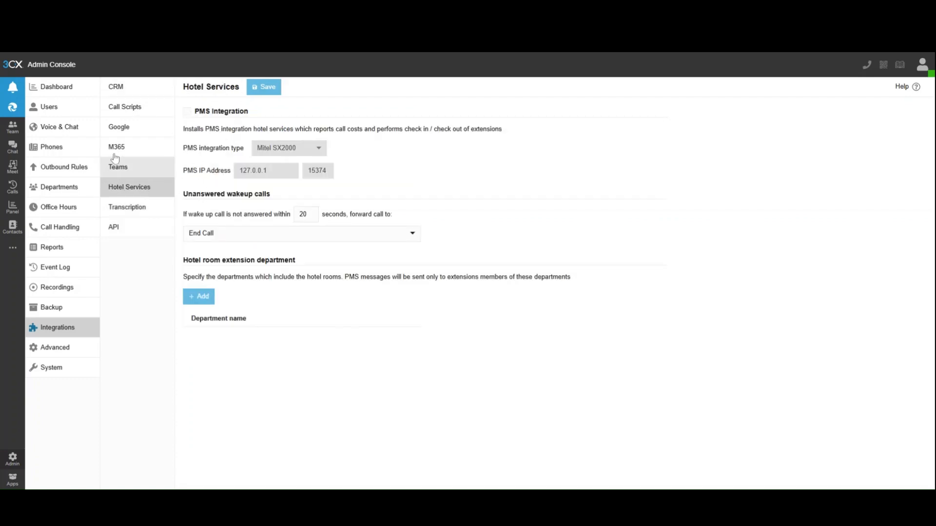
Look through the CRM solutions offered for integration, leaving the selection at None.
click(122, 87)
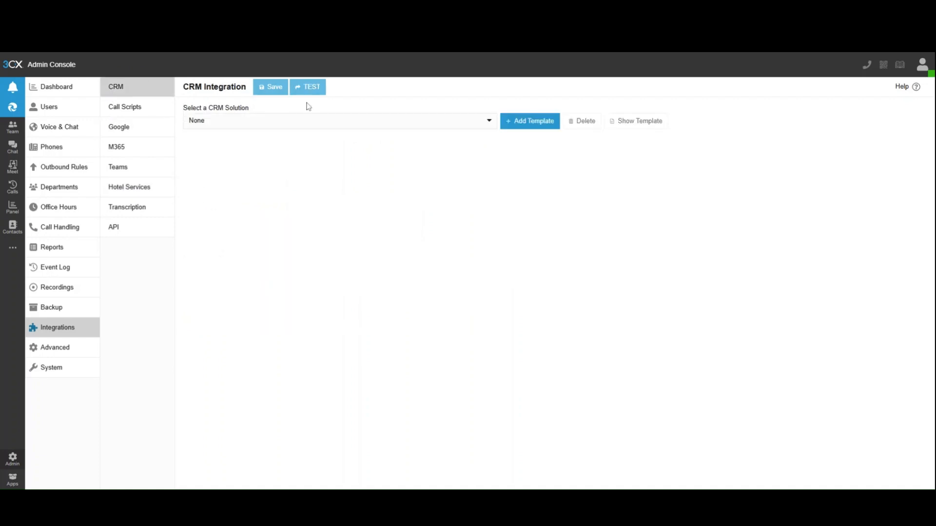
click(276, 121)
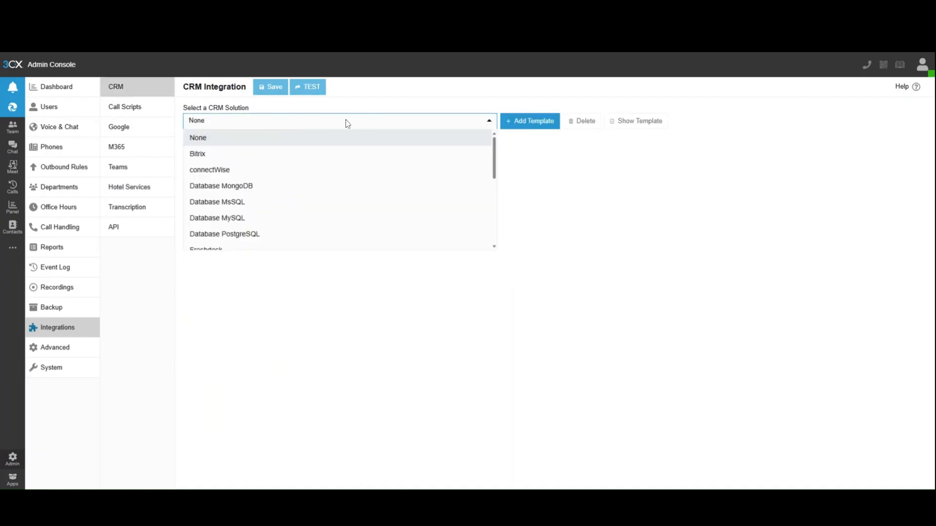
scroll(274, 219, down, 5)
scroll(305, 221, up, 5)
scroll(358, 208, down, 3)
click(558, 212)
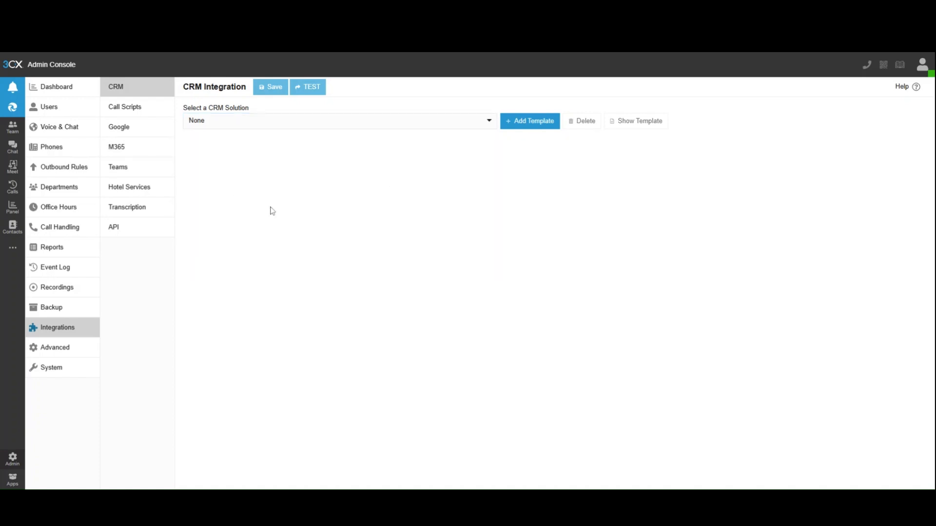